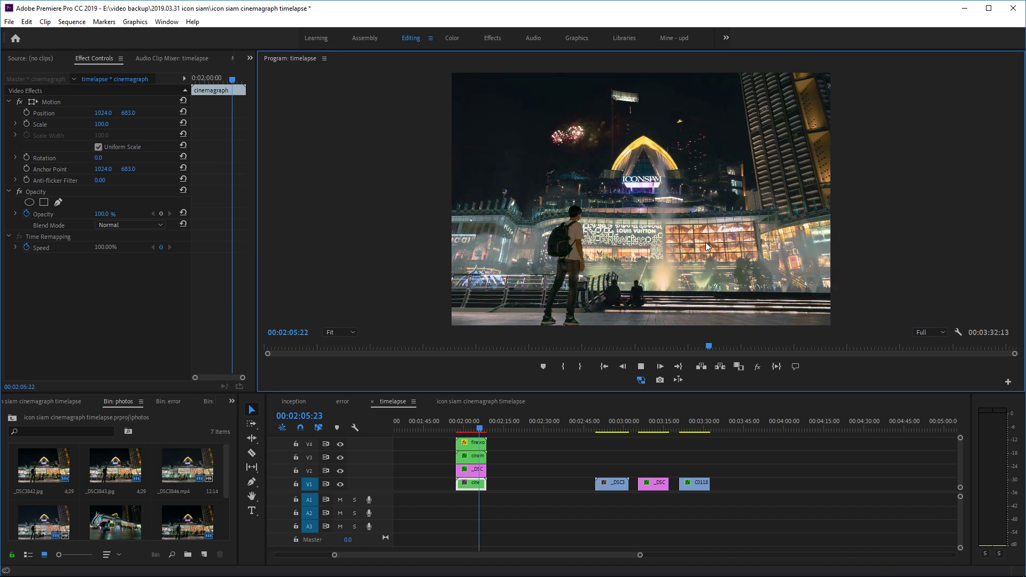
- Duplicate the four-track cinemagraph clip stack, butt the copy against the end of the original, and play across the join
{"action": "key", "text": "space"}
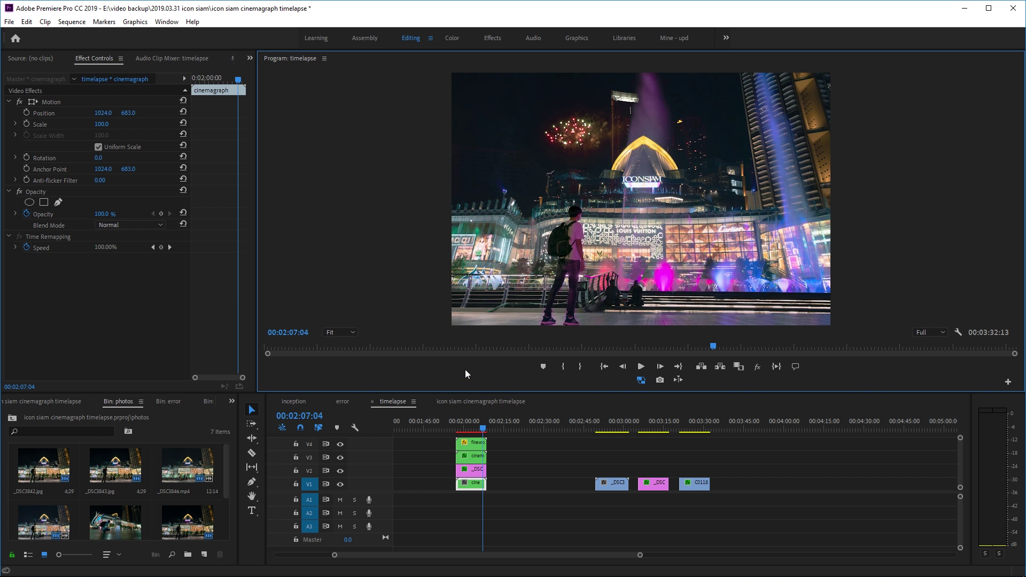
{"action": "left_click_drag", "start_coordinate": [511, 439], "coordinate": [458, 488]}
{"action": "left_click_drag", "start_coordinate": [469, 448], "coordinate": [511, 449]}
{"action": "left_click", "coordinate": [464, 433]}
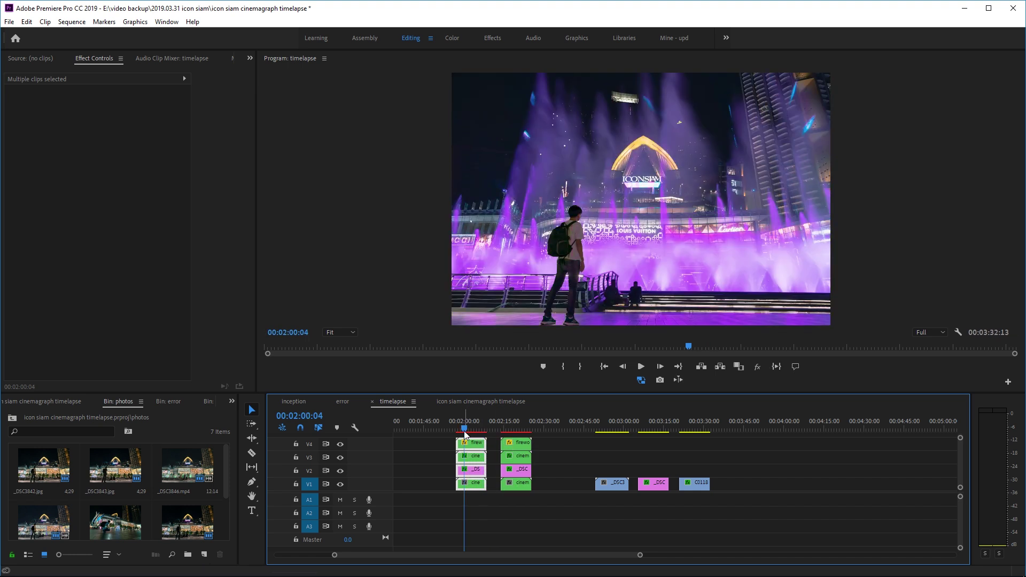
{"action": "left_click_drag", "start_coordinate": [542, 449], "coordinate": [510, 489]}
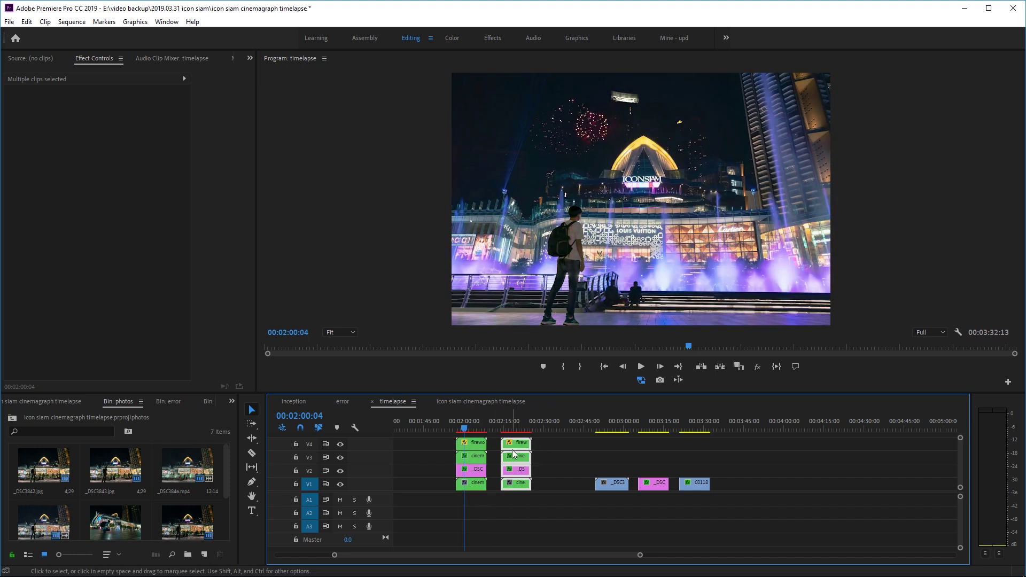
{"action": "left_click_drag", "start_coordinate": [511, 449], "coordinate": [497, 449]}
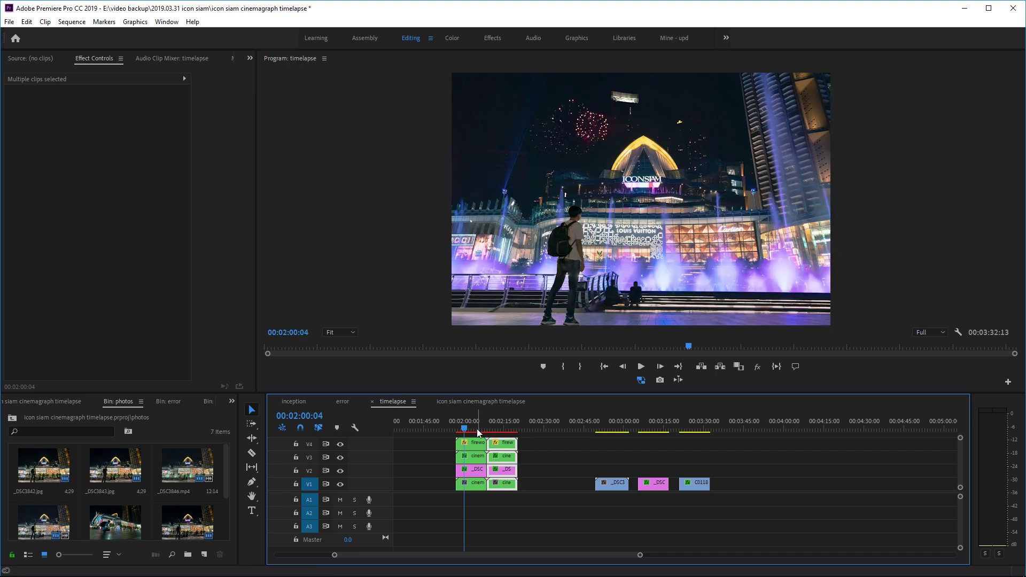
{"action": "key", "text": "space"}
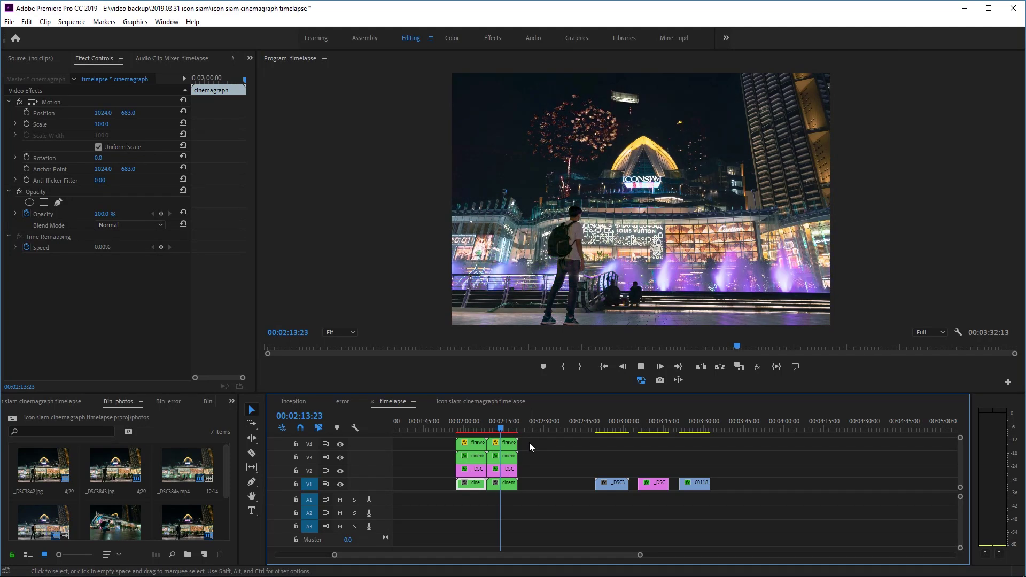
{"action": "key", "text": "space"}
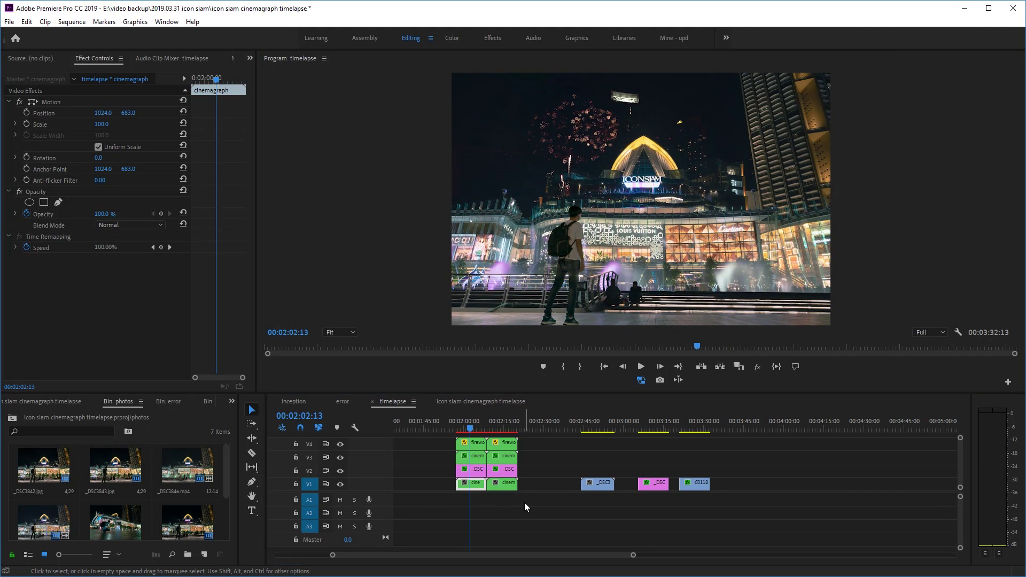
- Review the separate source clips: the still _DSC3842.jpg, the fountain timelapse _DSC3846.mp4 and the fireworks video C0118.MP4
{"action": "left_click", "coordinate": [648, 428]}
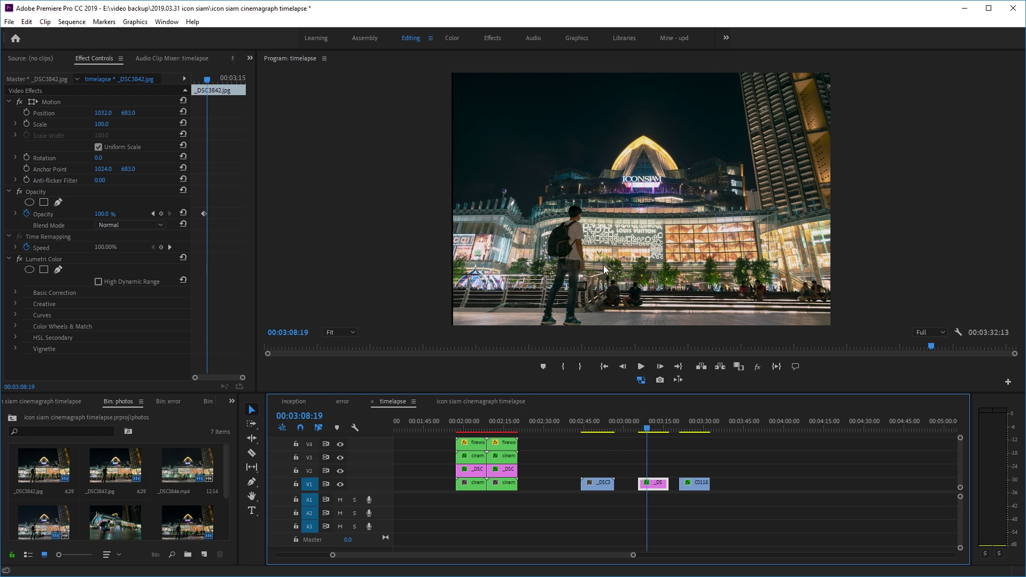
{"action": "left_click", "coordinate": [653, 426]}
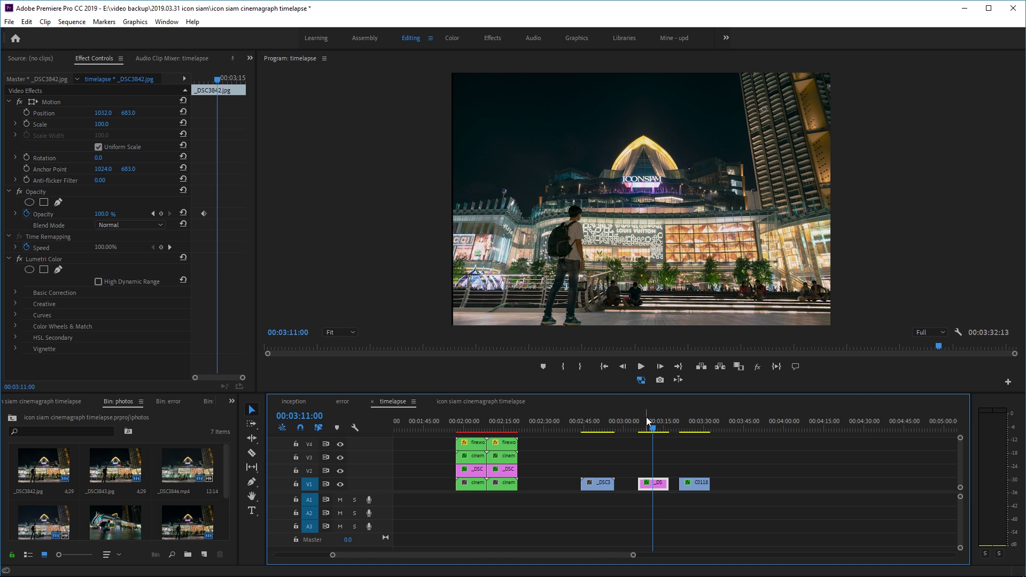
{"action": "left_click", "coordinate": [584, 426]}
{"action": "key", "text": "space"}
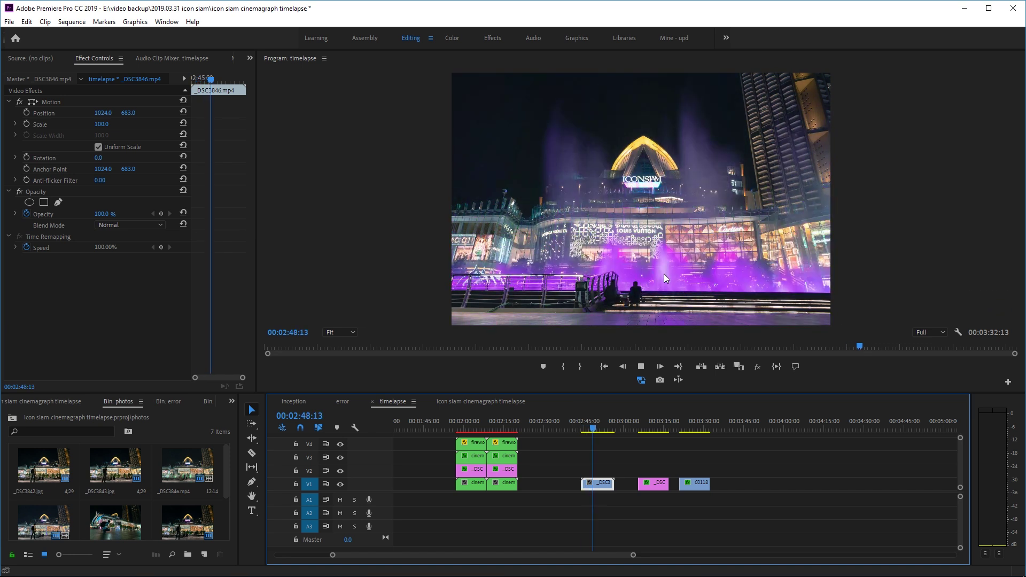
{"action": "left_click", "coordinate": [650, 430]}
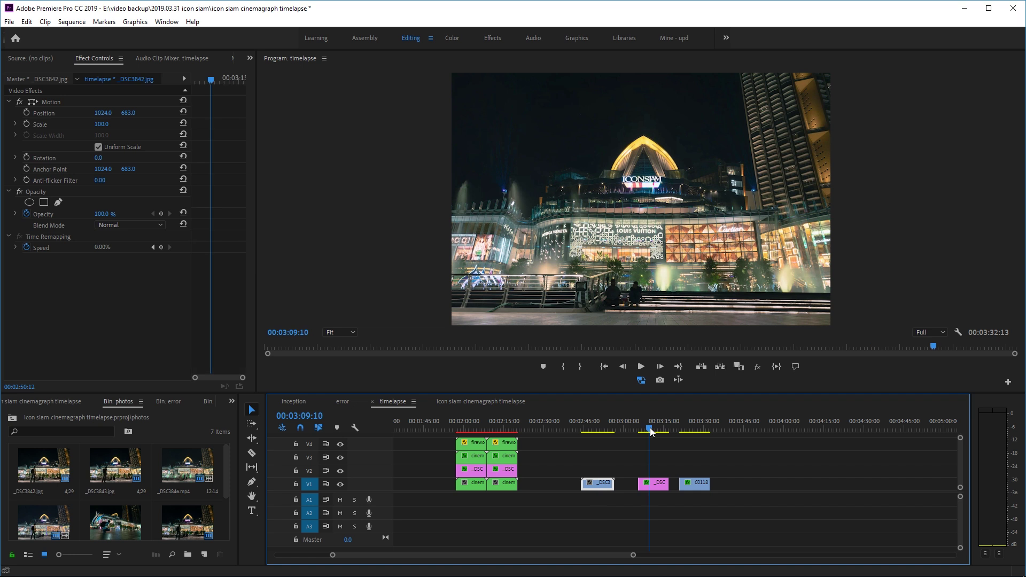
{"action": "left_click", "coordinate": [599, 428]}
{"action": "key", "text": "space"}
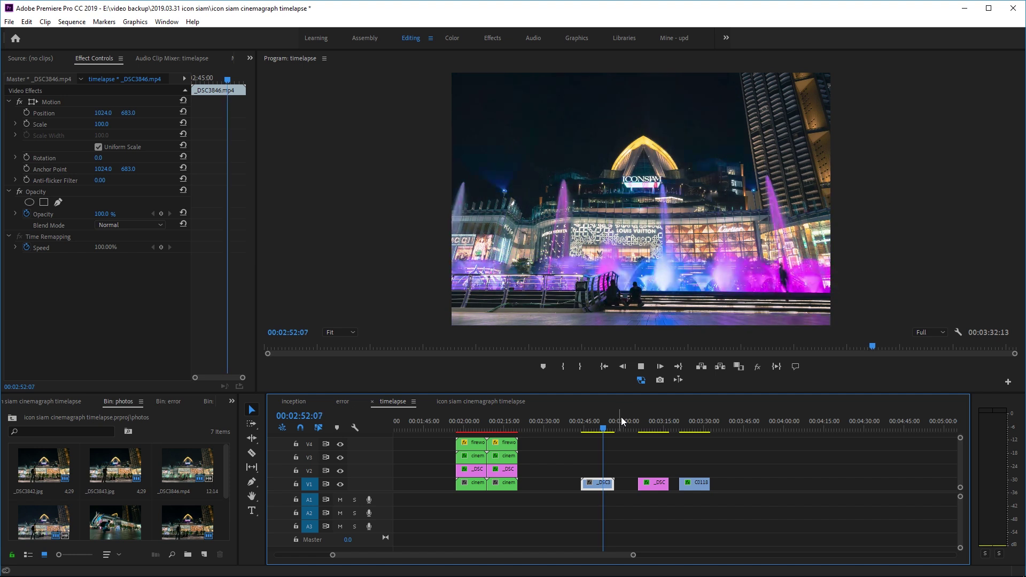
{"action": "left_click", "coordinate": [692, 425]}
{"action": "key", "text": "space"}
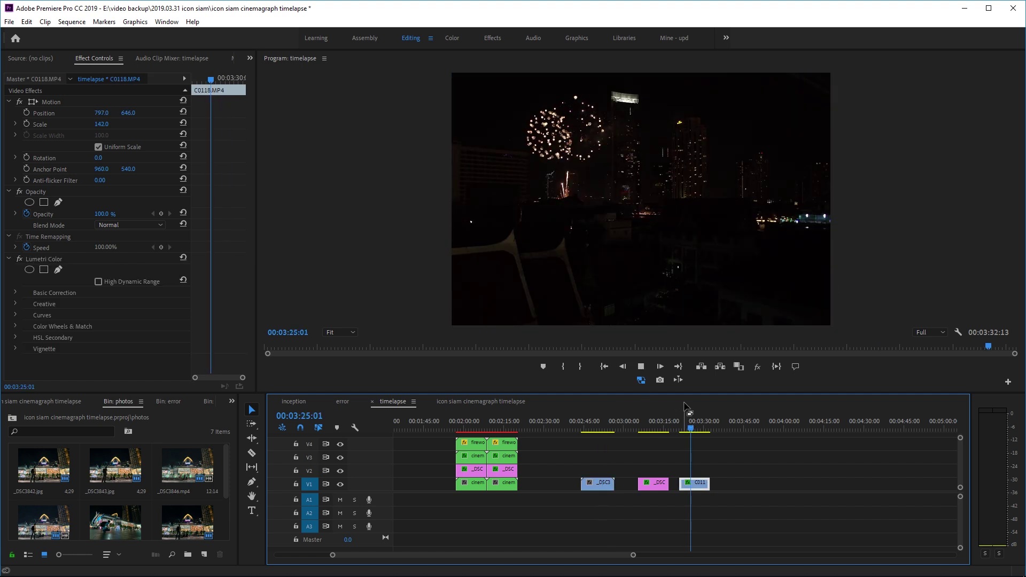
{"action": "key", "text": "space"}
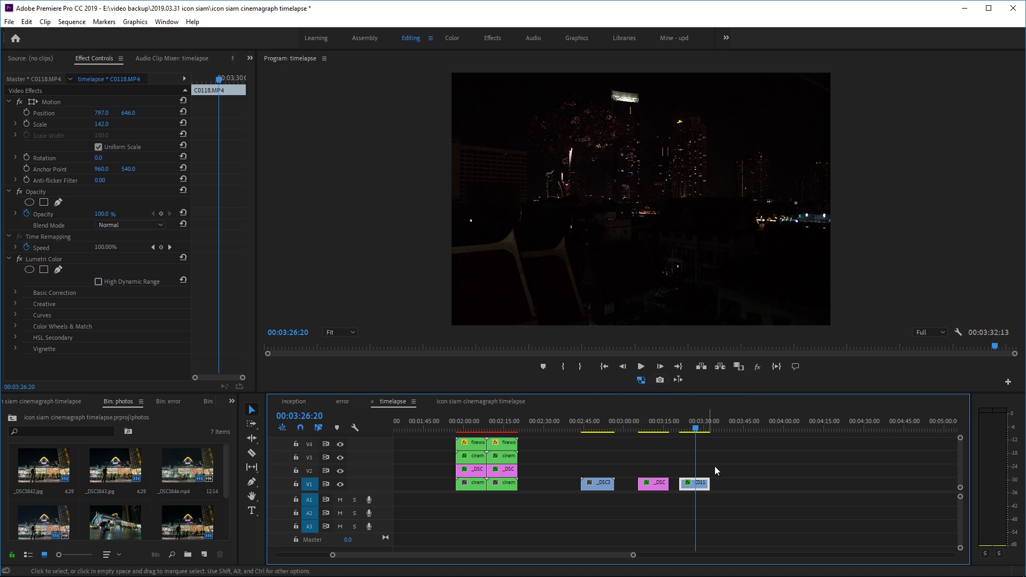
- Hide video tracks V2, V3 and V4 to view only the V1 fountain timelapse near 00:02:00:04
{"action": "left_click", "coordinate": [468, 427]}
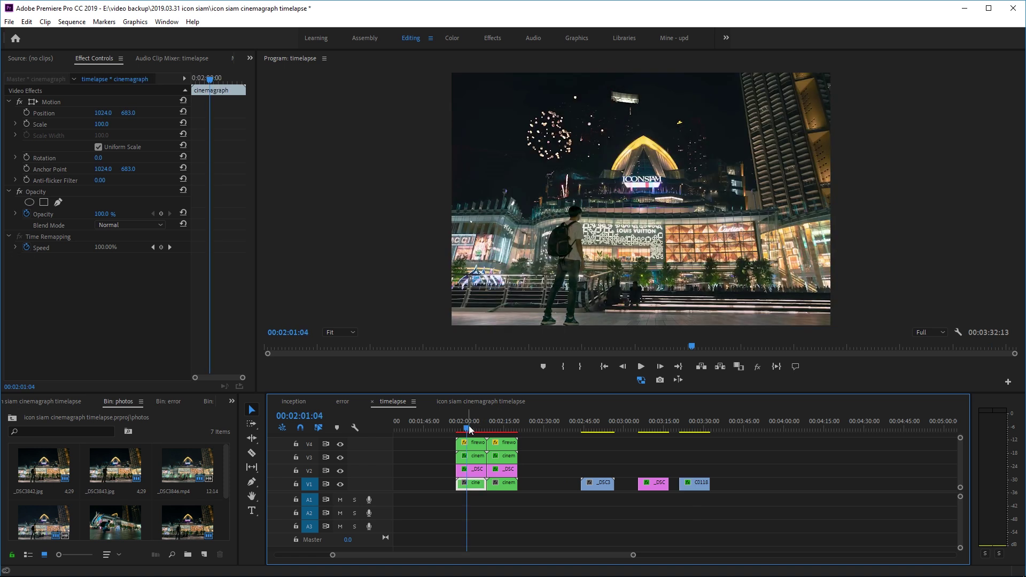
{"action": "left_click", "coordinate": [339, 471]}
{"action": "left_click", "coordinate": [340, 457]}
{"action": "left_click", "coordinate": [340, 444]}
{"action": "left_click", "coordinate": [460, 429]}
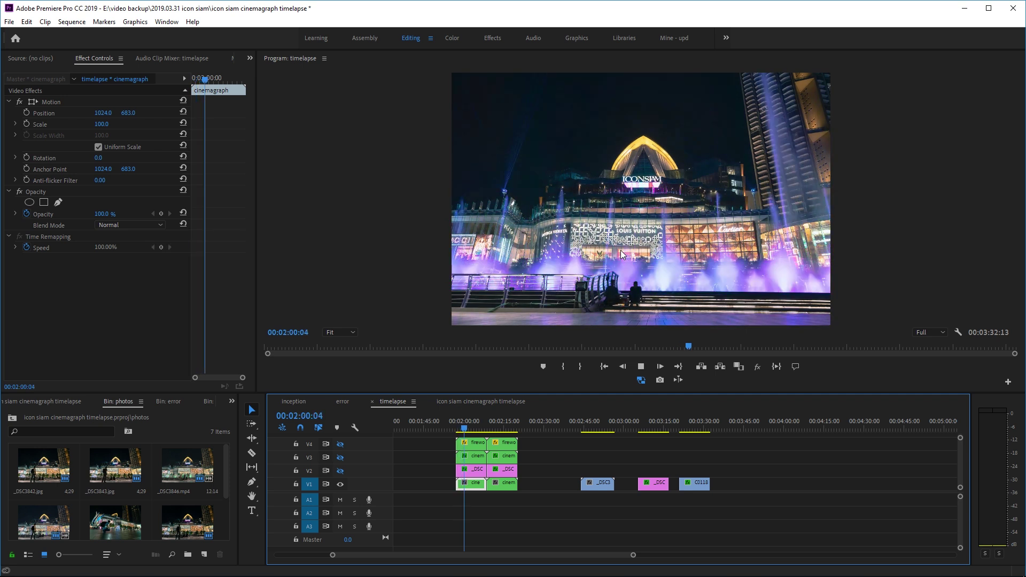
- Show track V2 again and play the still-photo layer over the V1 timelapse from 00:02:00:04
{"action": "left_click", "coordinate": [340, 471]}
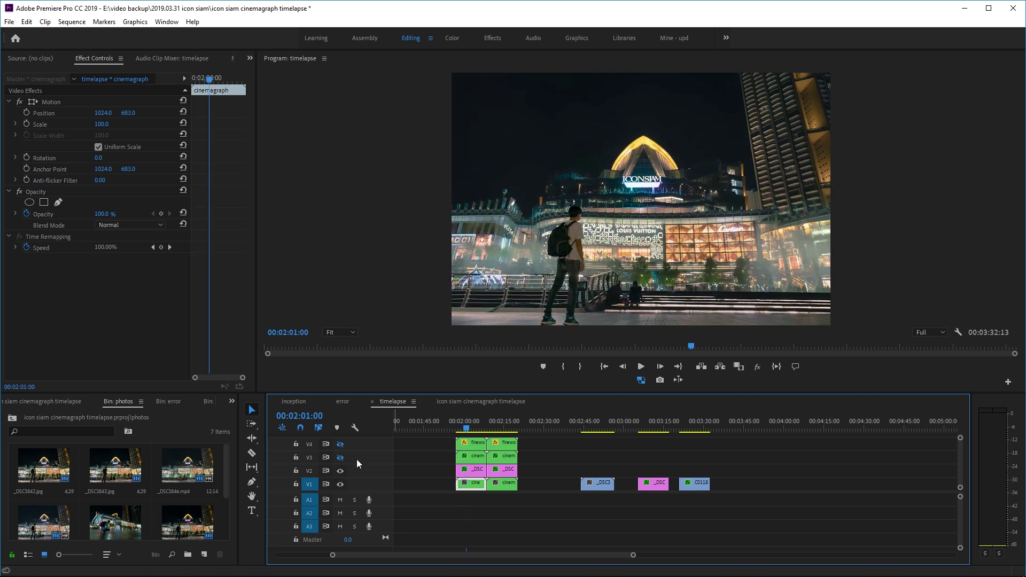
{"action": "left_click", "coordinate": [463, 424]}
{"action": "key", "text": "space"}
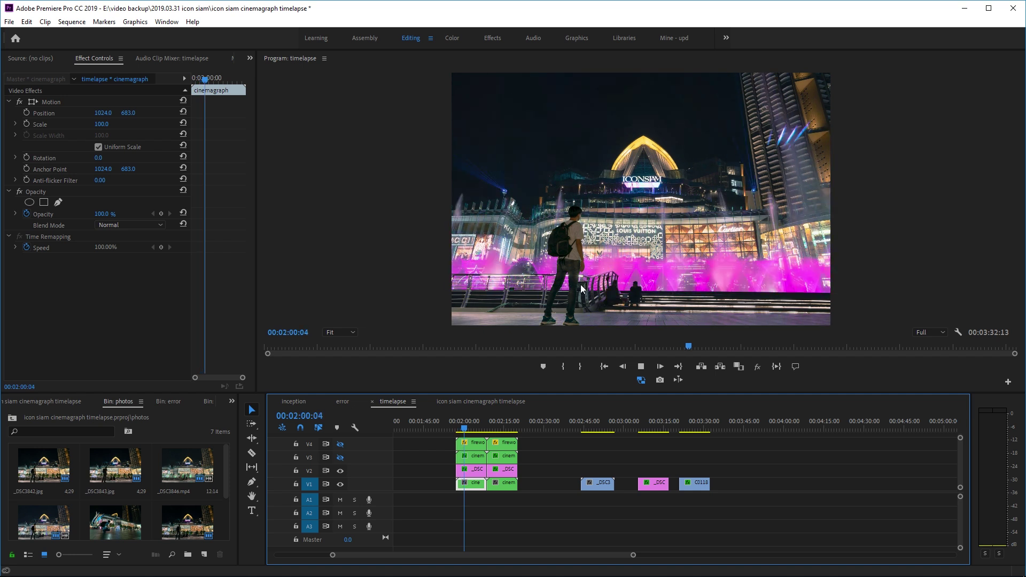
- Compare the composite with track V3 shown and hidden, leaving V3 shown while playing the result
{"action": "left_click", "coordinate": [341, 457]}
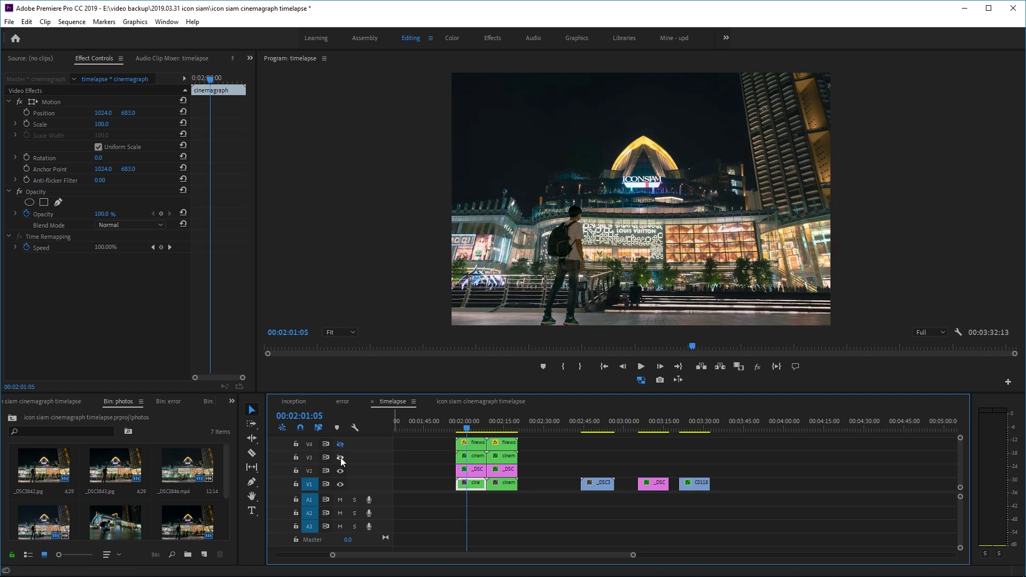
{"action": "key", "text": "j"}
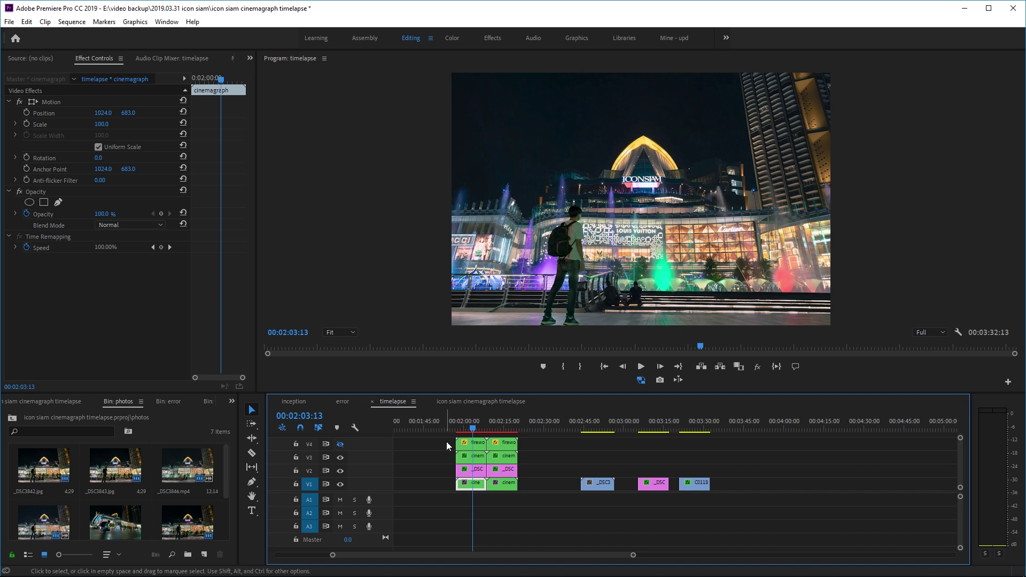
{"action": "left_click", "coordinate": [465, 427]}
{"action": "left_click", "coordinate": [341, 458]}
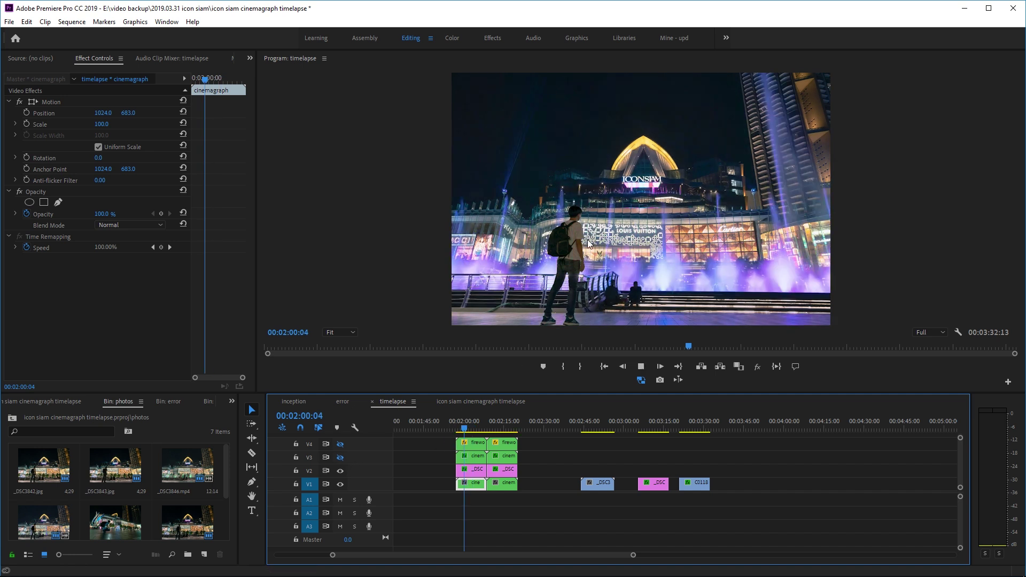
{"action": "key", "text": "space"}
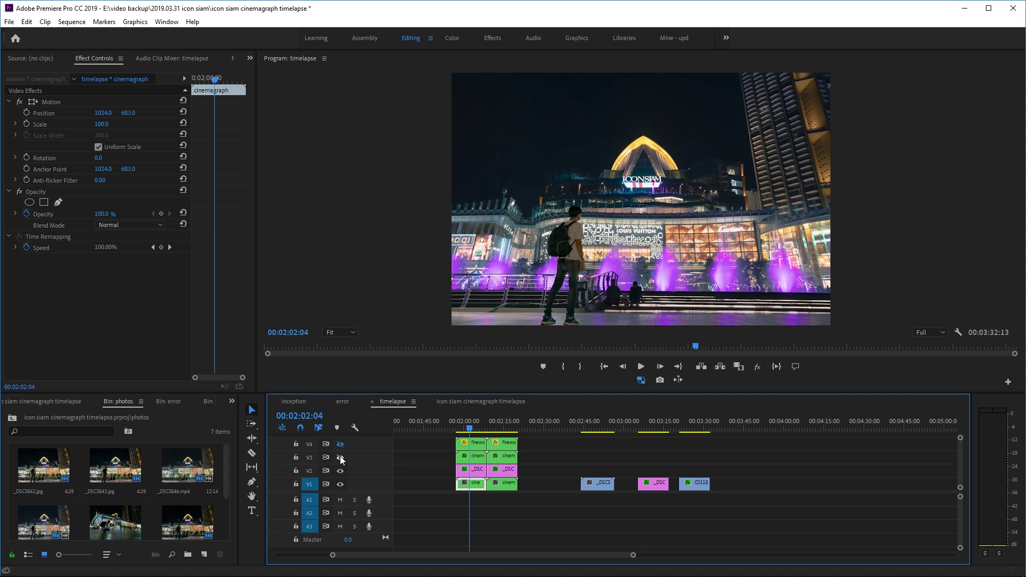
{"action": "key", "text": "space"}
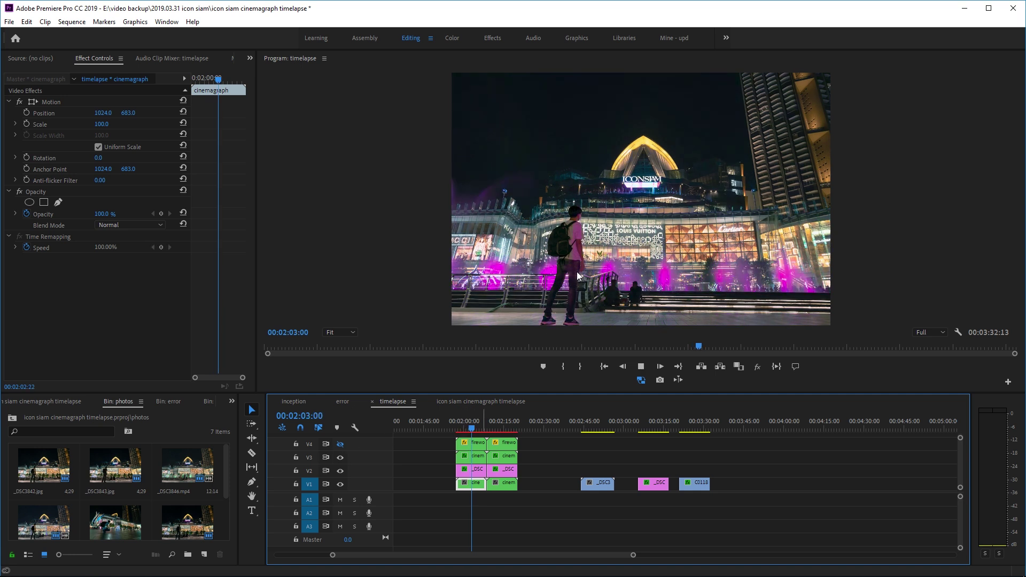
{"action": "key", "text": "space"}
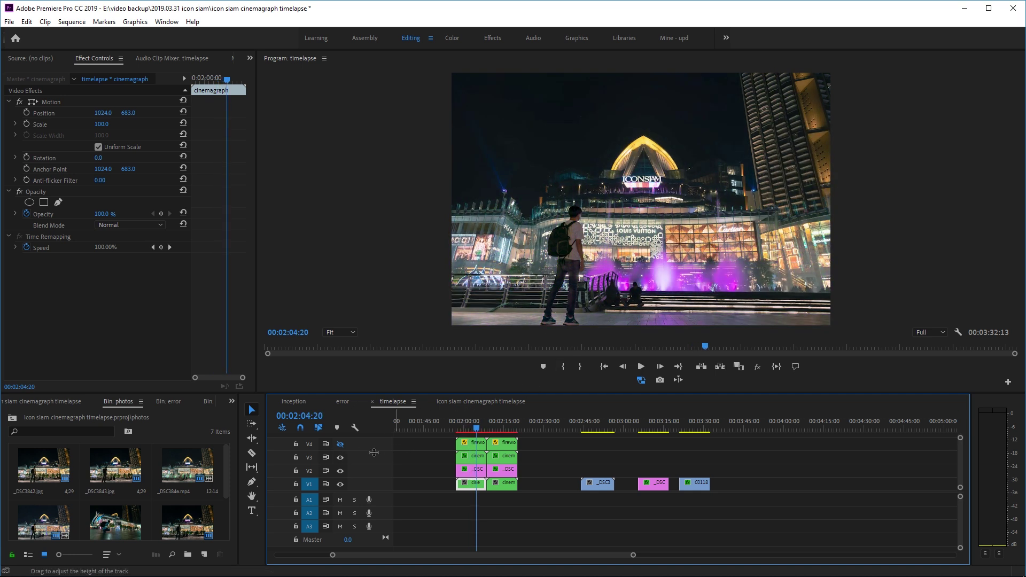
- Show track V4 again and play the full composite with the fireworks layer from 00:01:59:23
{"action": "left_click", "coordinate": [464, 428]}
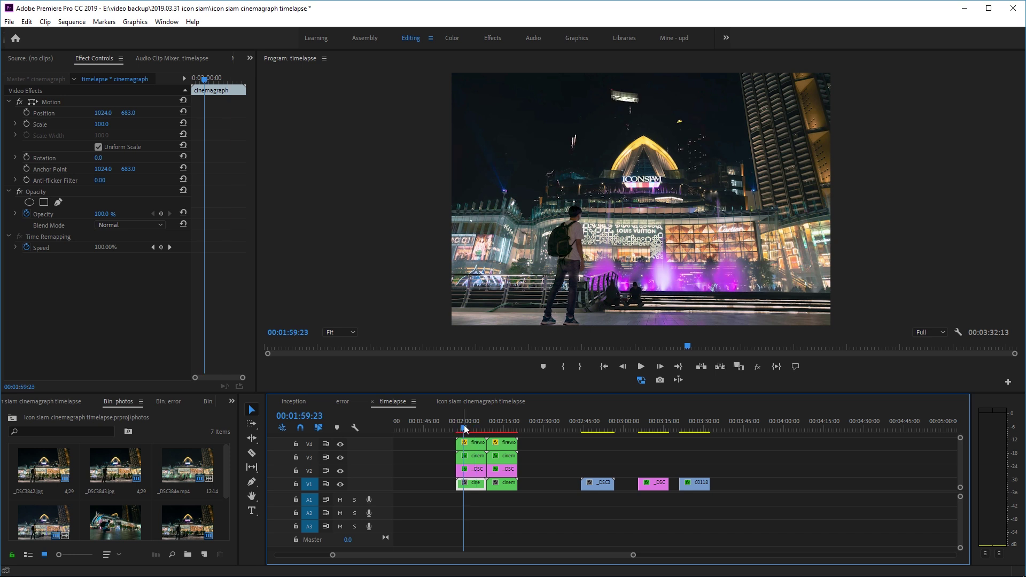
{"action": "key", "text": "space"}
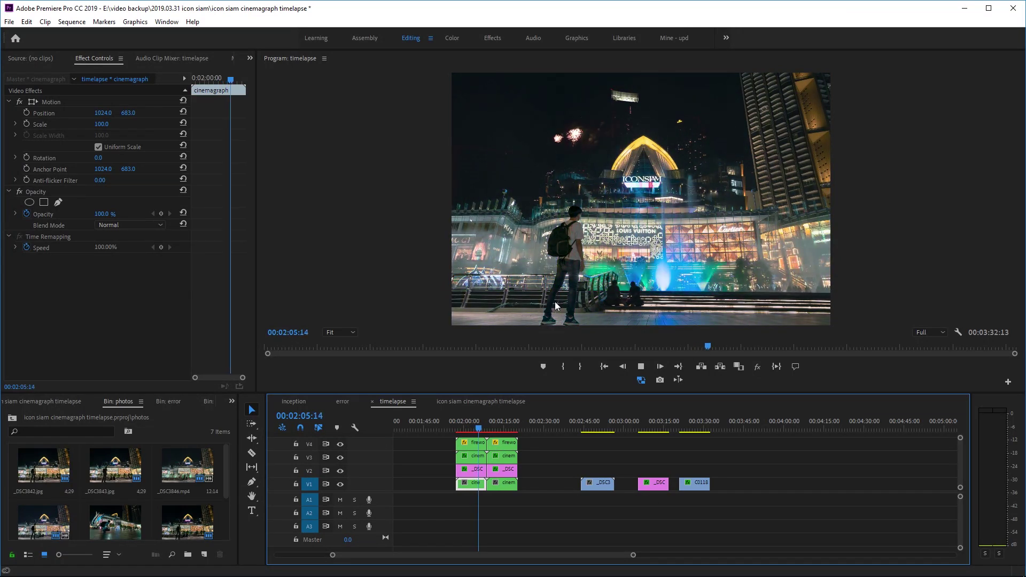
{"action": "key", "text": "space"}
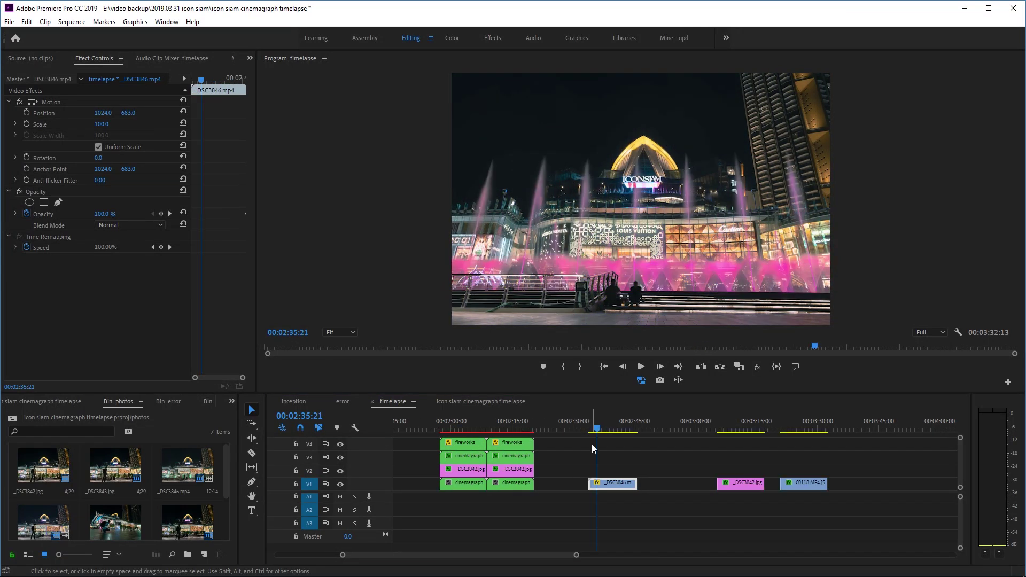
- Play through the _DSC3846.mp4 timelapse clip on V1 to review its fountain footage
{"action": "left_click", "coordinate": [592, 444]}
{"action": "key", "text": "space"}
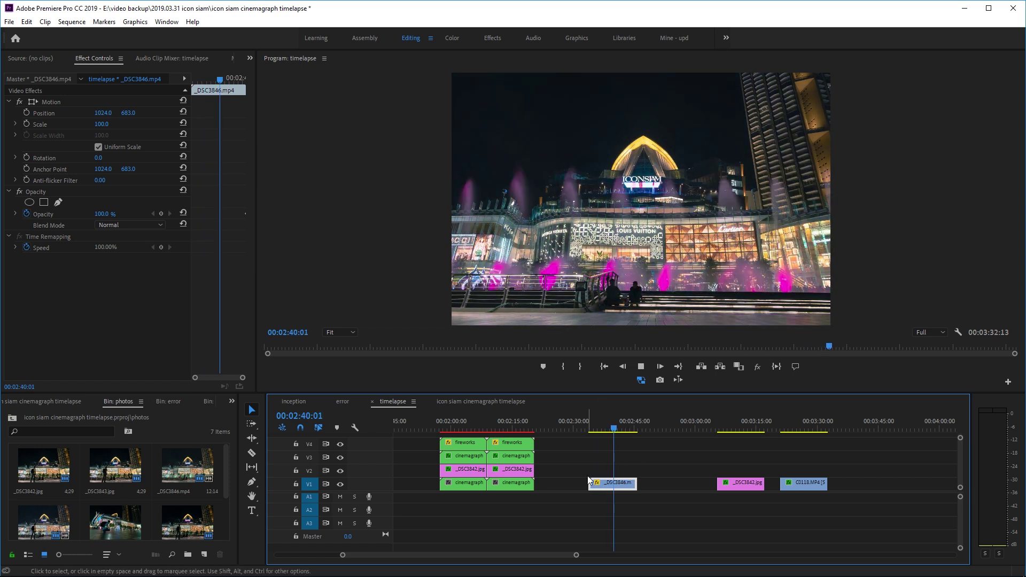
{"action": "key", "text": "space"}
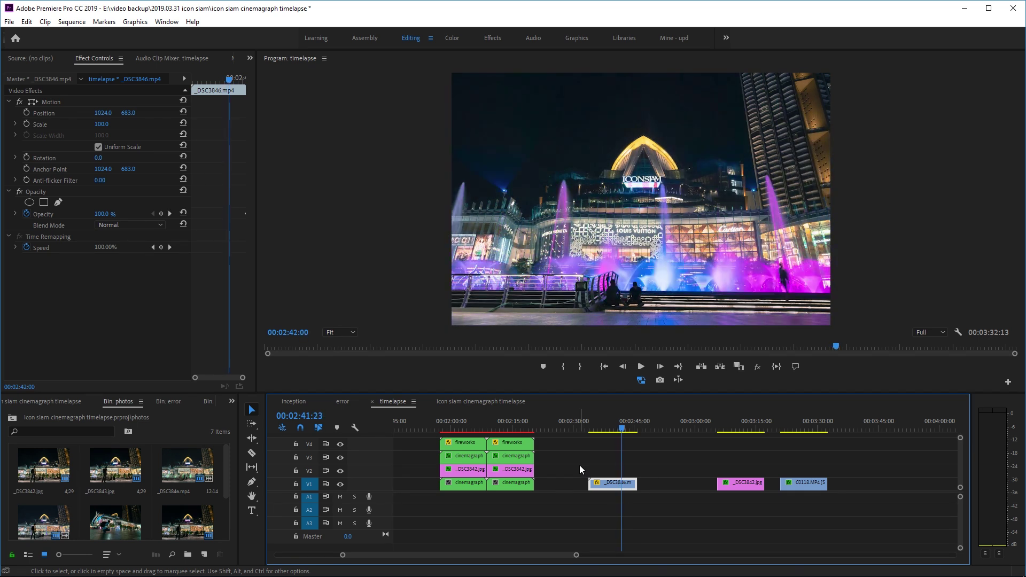
- Trim the start of the _DSC3846.mp4 clip on V1 to 00:02:34:08
{"action": "scroll", "coordinate": [590, 481], "scroll_direction": "up", "scroll_amount": 2}
{"action": "scroll", "coordinate": [590, 481], "scroll_direction": "up", "scroll_amount": 3}
{"action": "left_click", "coordinate": [592, 429]}
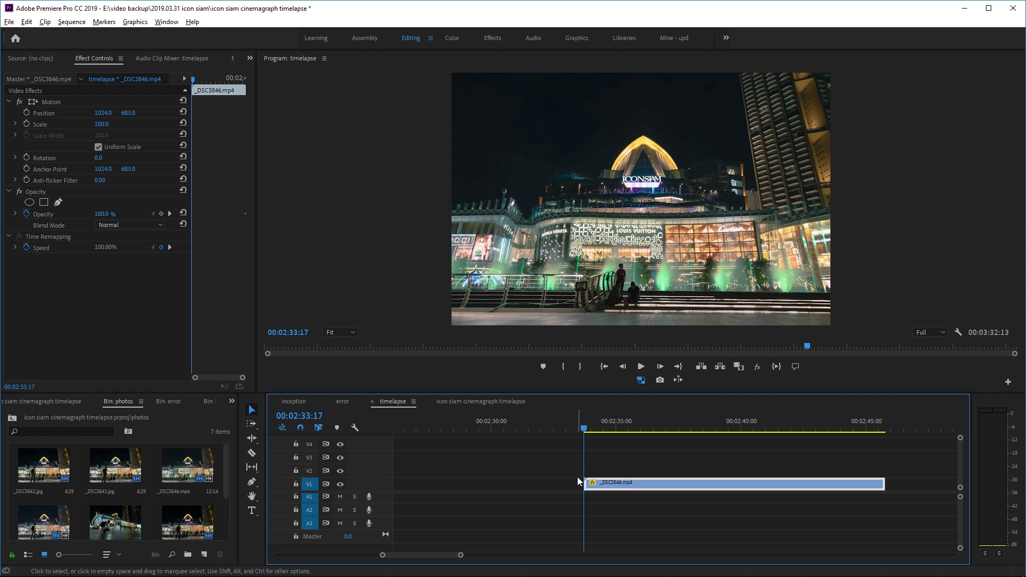
{"action": "key", "text": "shift"}
{"action": "key", "text": "shift+Right"}
{"action": "key", "text": "shift+Right"}
{"action": "key", "text": "shift+Right"}
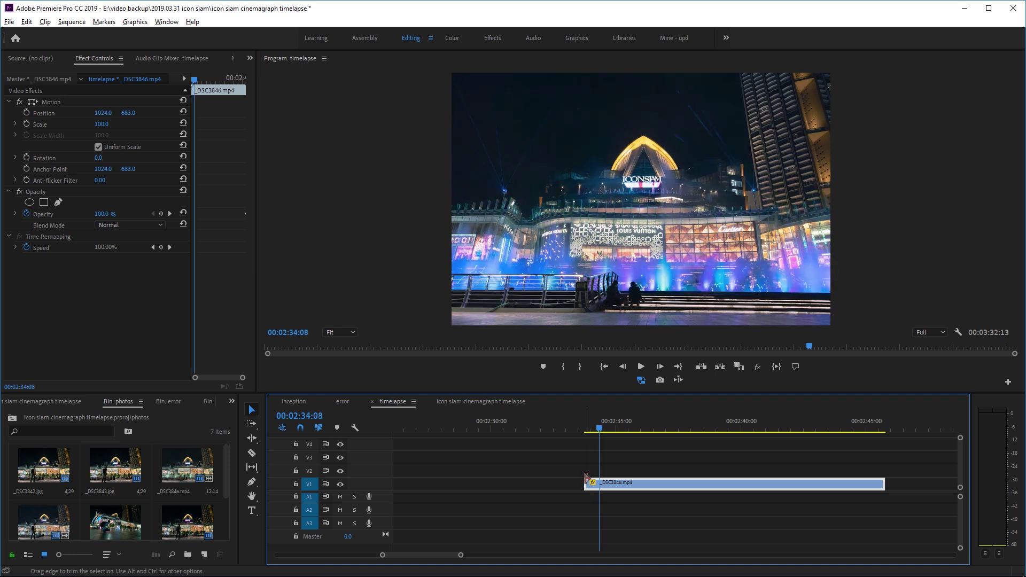
{"action": "left_click_drag", "start_coordinate": [591, 479], "coordinate": [600, 480]}
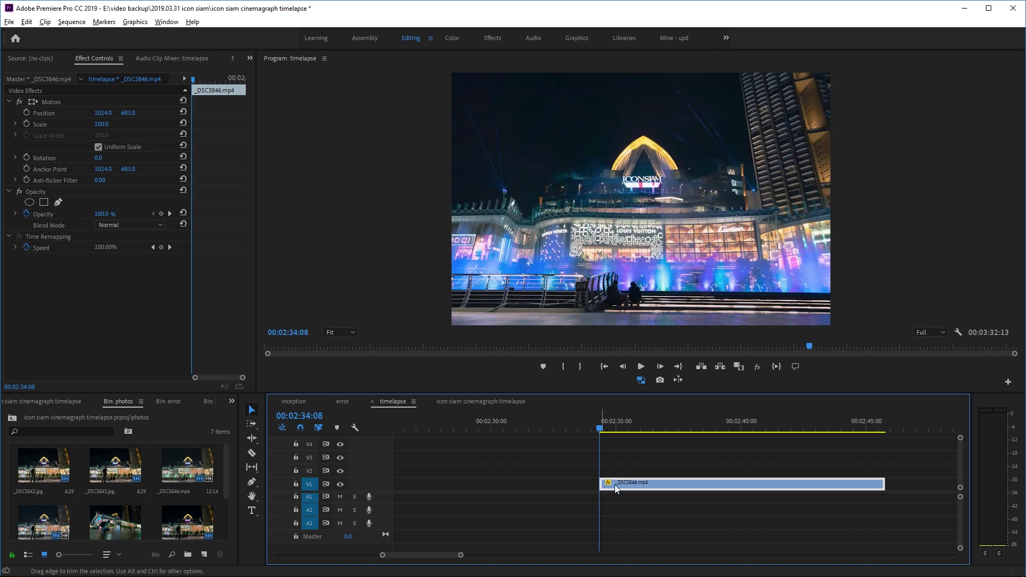
- Duplicate the trimmed _DSC3846.mp4 clip onto track V2, starting where the V1 original ends
{"action": "left_click_drag", "start_coordinate": [445, 552], "coordinate": [450, 553]}
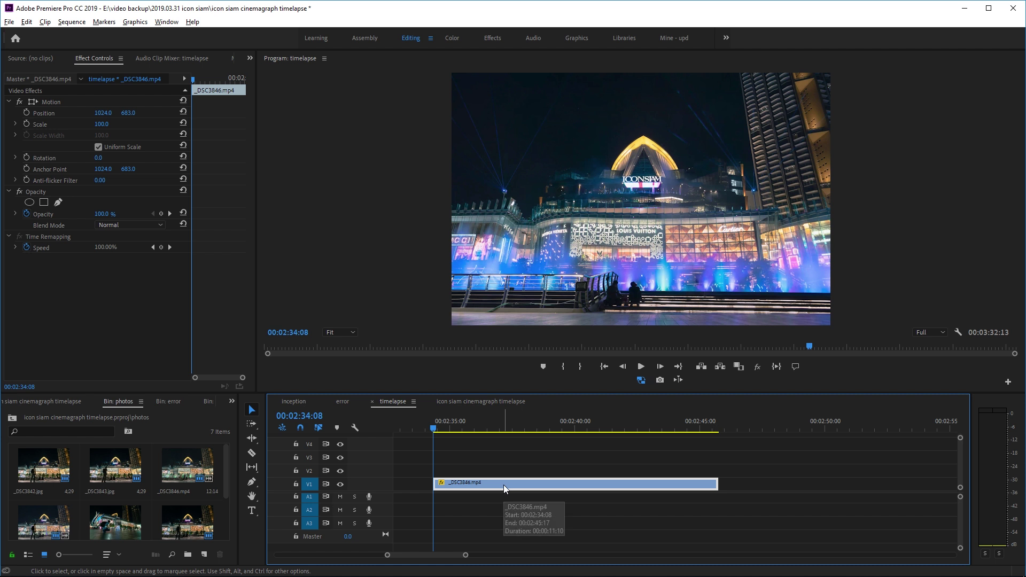
{"action": "left_click_drag", "start_coordinate": [502, 483], "coordinate": [775, 470]}
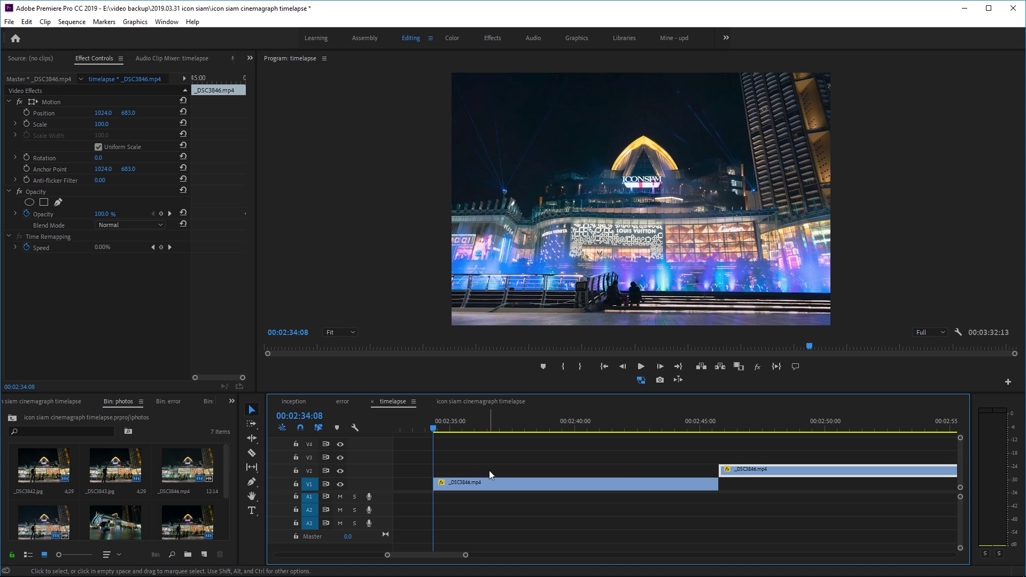
- Play the _DSC3846.mp4 clip on V1 near its start and up to the cut with the V2 copy
{"action": "key", "text": "space"}
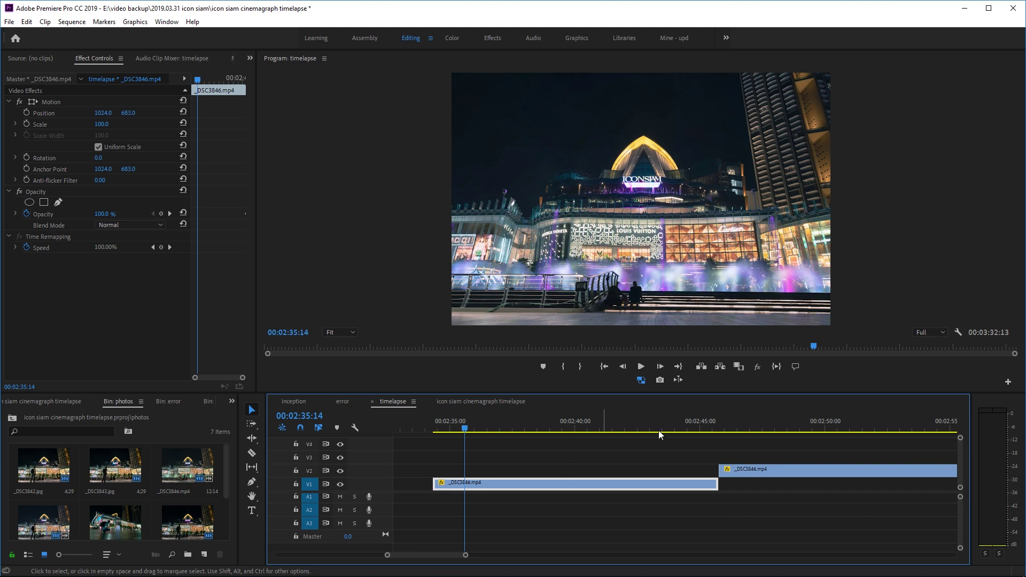
{"action": "left_click", "coordinate": [672, 431]}
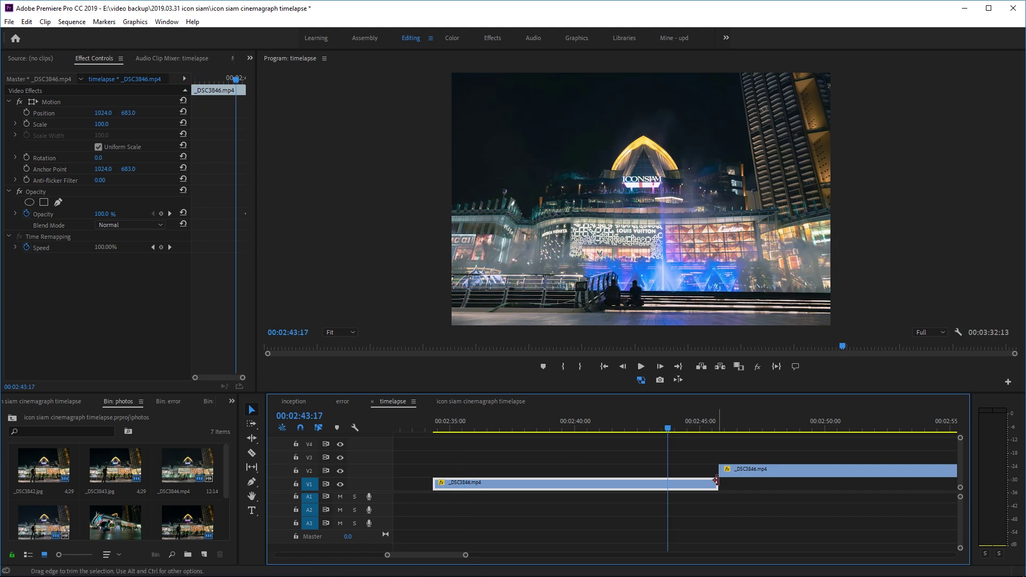
{"action": "key", "text": "space"}
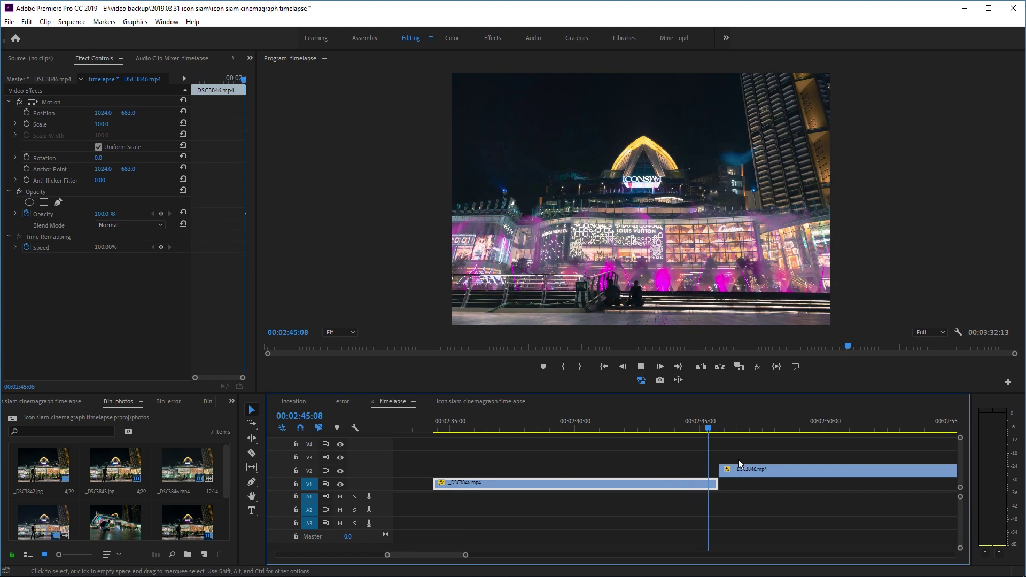
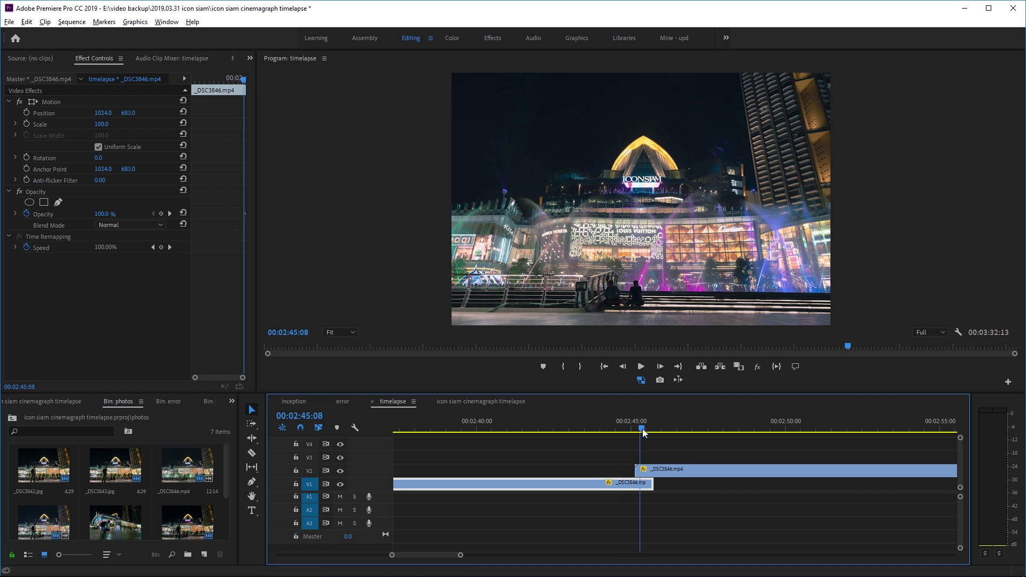
- Fade in the overlapping _DSC3846.mp4 clip on V2 with opacity keyframes of 0% at 00:02:45:03 and 100% at 00:02:45:18
{"action": "left_click", "coordinate": [644, 471]}
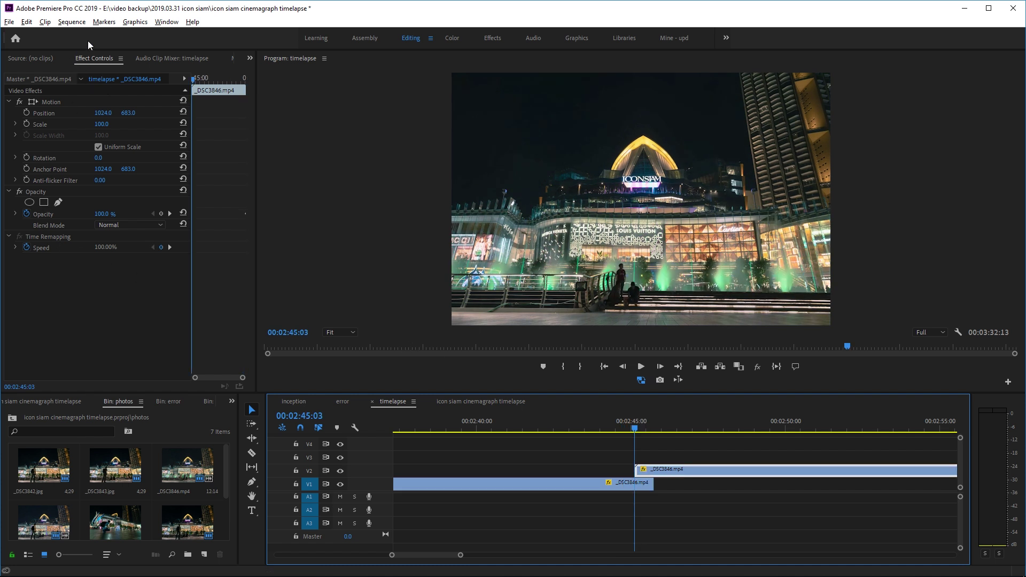
{"action": "left_click", "coordinate": [101, 213]}
{"action": "type", "text": "0"}
{"action": "key", "text": "Return"}
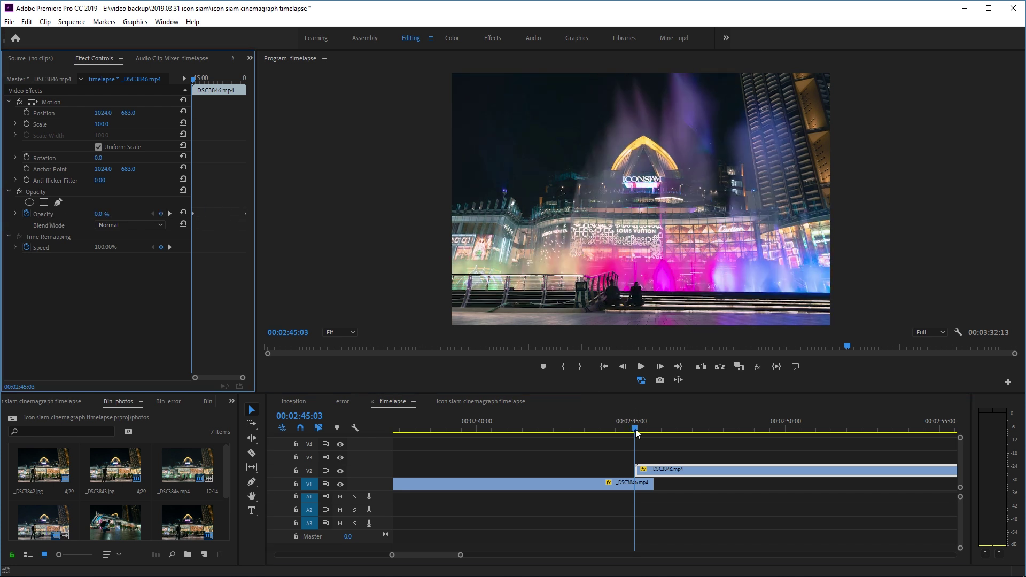
{"action": "left_click_drag", "start_coordinate": [636, 431], "coordinate": [654, 431]}
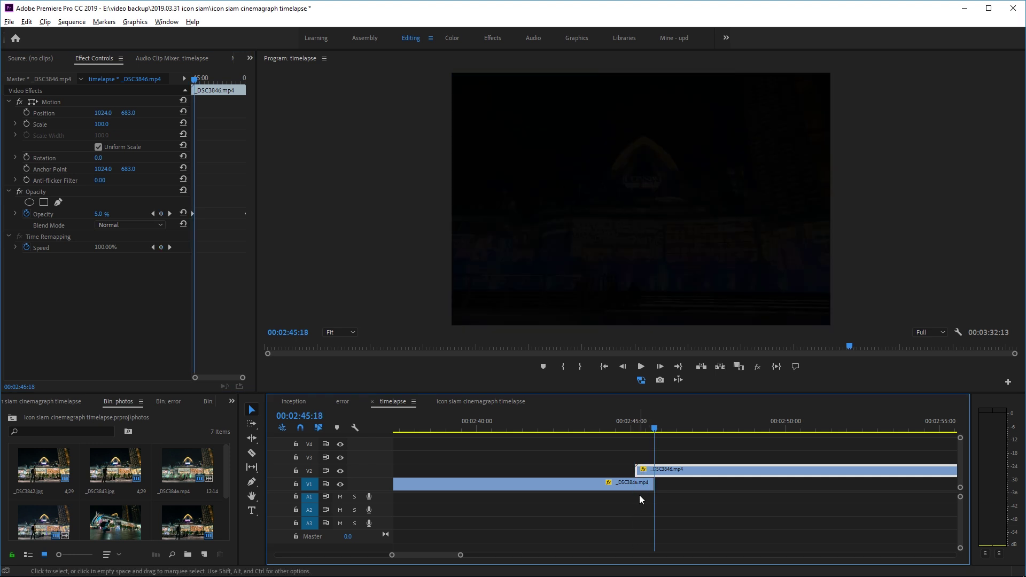
{"action": "left_click", "coordinate": [100, 214]}
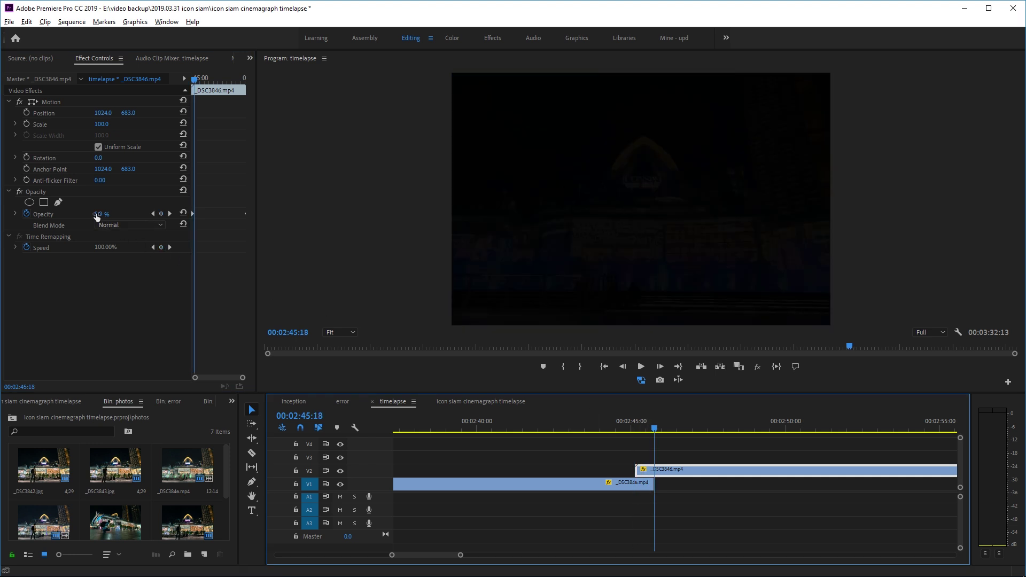
{"action": "type", "text": "100"}
{"action": "key", "text": "Return"}
- Scrub and replay the crossfade between the V1 and V2 clips around 00:02:45:00
{"action": "left_click_drag", "start_coordinate": [650, 431], "coordinate": [634, 431]}
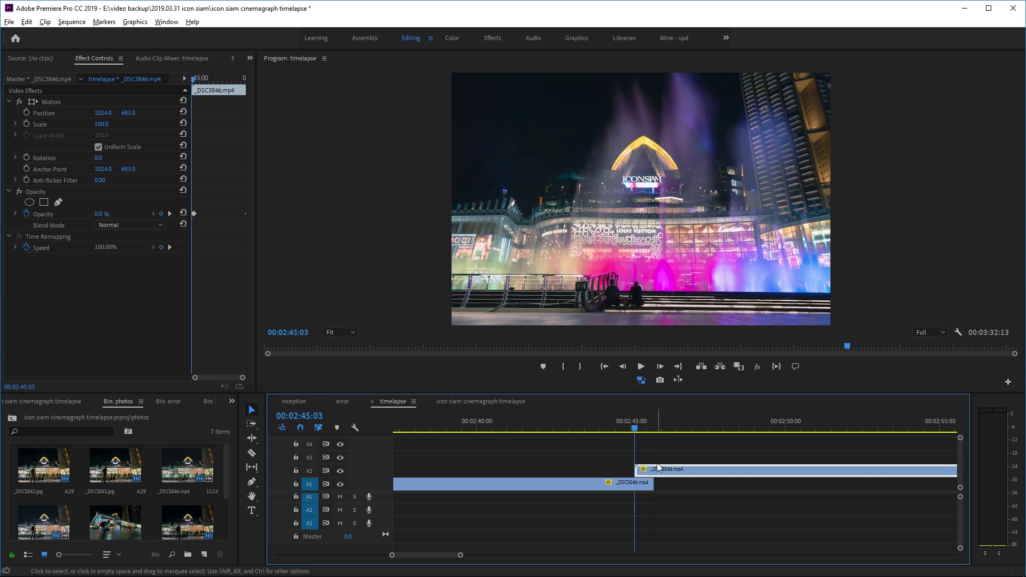
{"action": "mouse_move", "coordinate": [646, 434]}
{"action": "left_mouse_down"}
{"action": "mouse_move", "coordinate": [662, 431]}
{"action": "mouse_move", "coordinate": [634, 428]}
{"action": "left_mouse_up"}
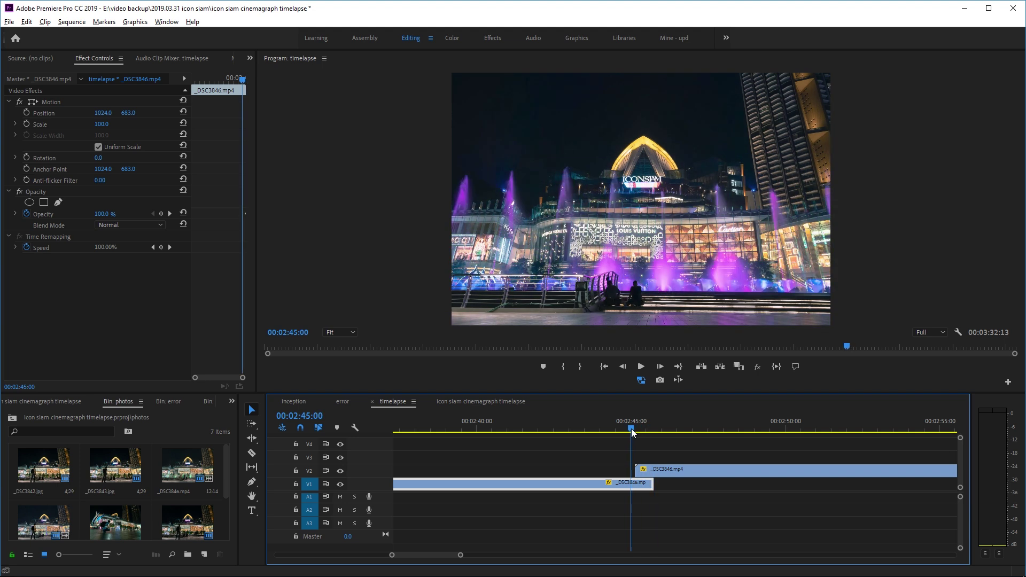
{"action": "key", "text": "space"}
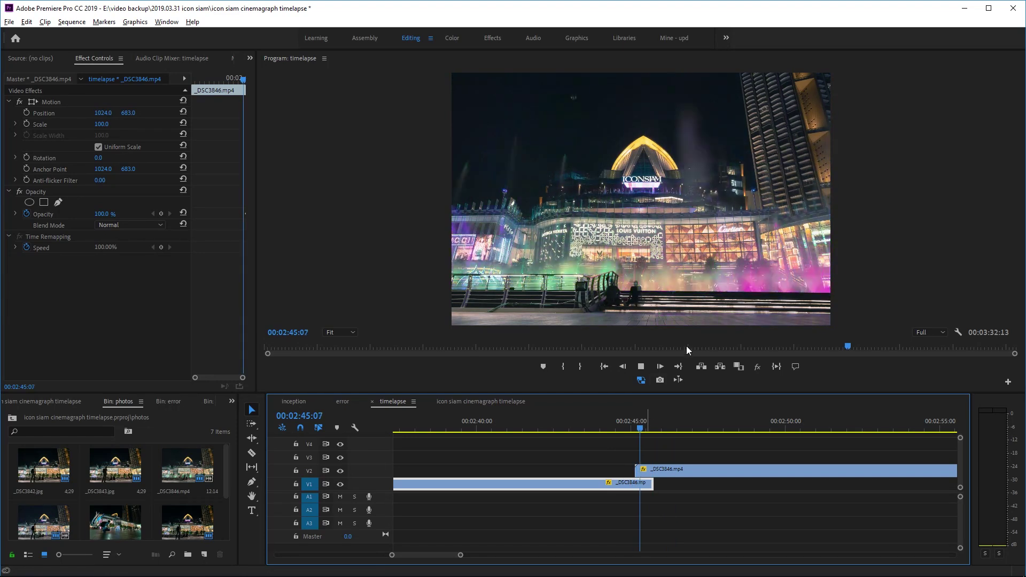
{"action": "left_click", "coordinate": [641, 422]}
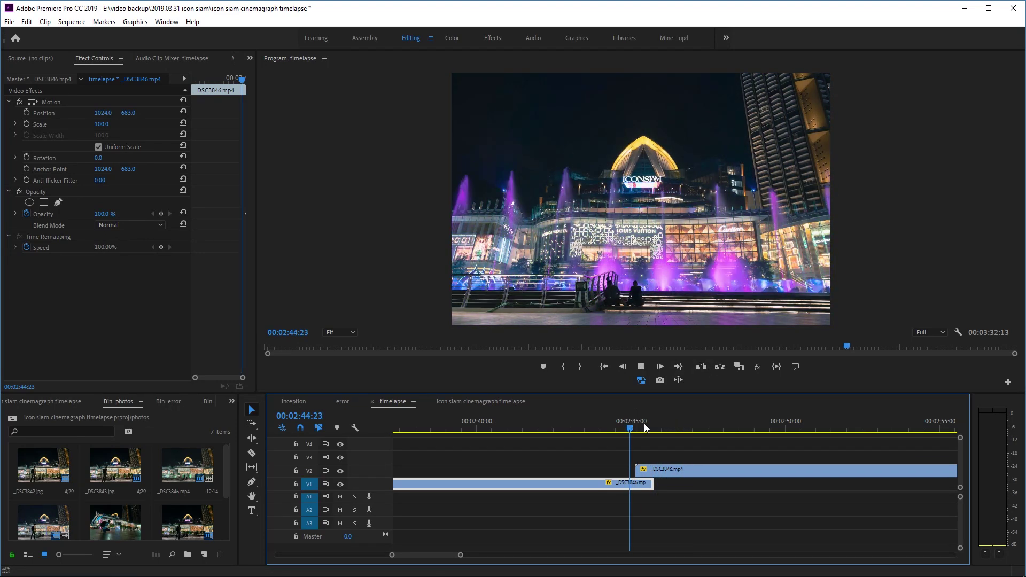
{"action": "left_click", "coordinate": [630, 425]}
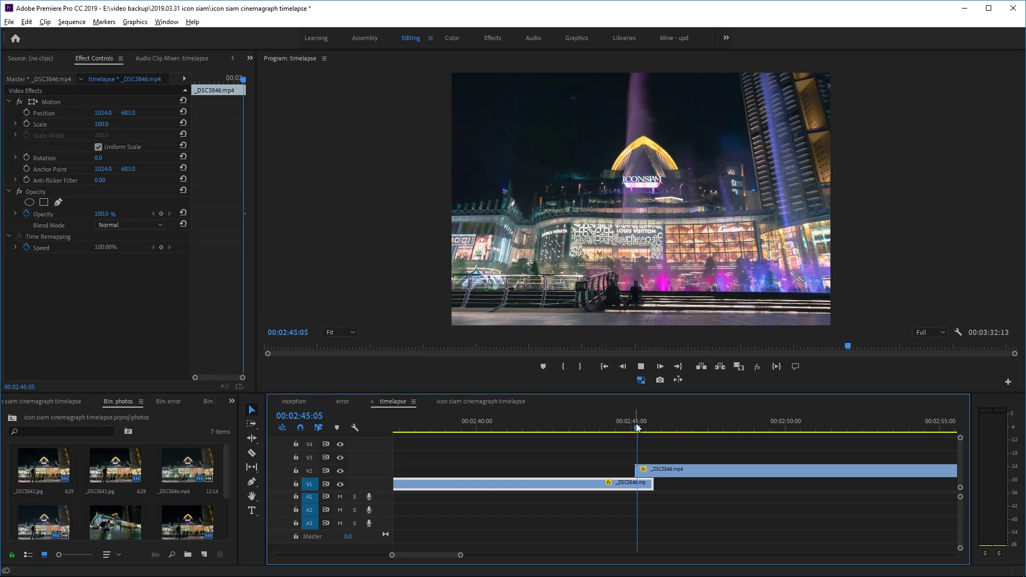
{"action": "left_click", "coordinate": [629, 427]}
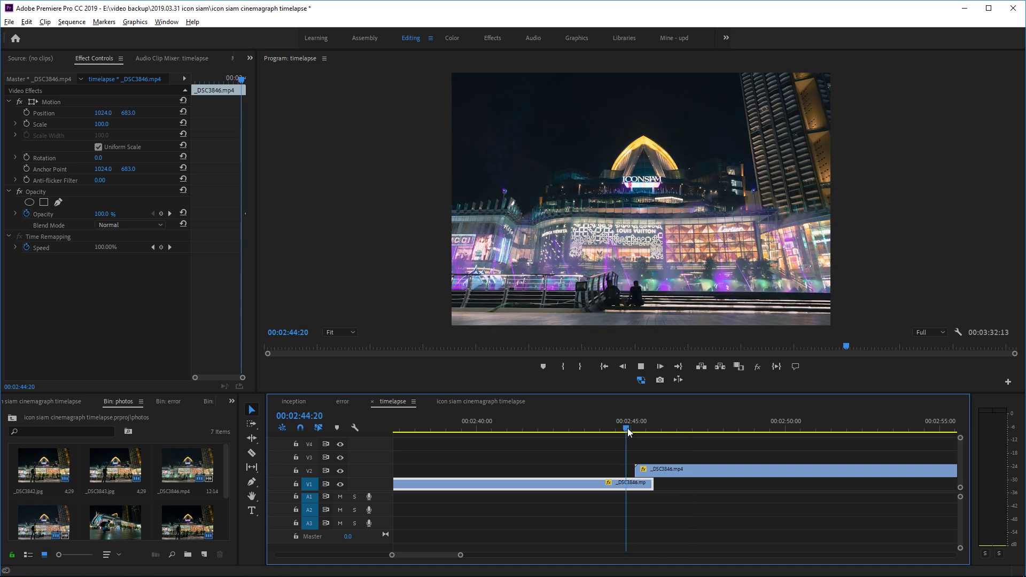
{"action": "key", "text": "space"}
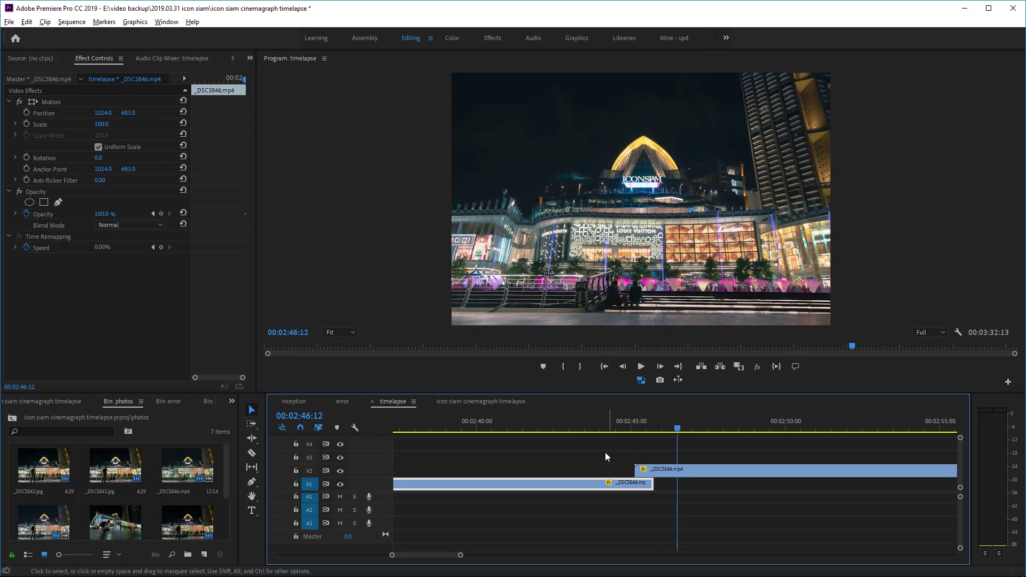
- Extend the end of the _DSC3846.mp4 clip on V2 slightly
{"action": "key", "text": "minus"}
{"action": "scroll", "coordinate": [602, 454], "scroll_direction": "down", "scroll_amount": 1}
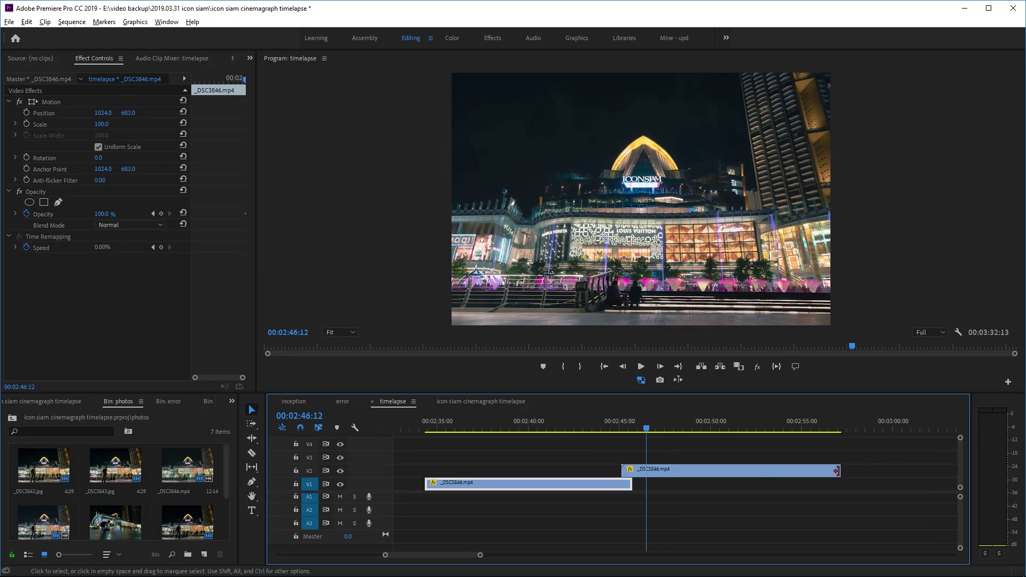
{"action": "mouse_move", "coordinate": [836, 470]}
{"action": "left_mouse_down"}
{"action": "mouse_move", "coordinate": [634, 471]}
{"action": "mouse_move", "coordinate": [849, 470]}
{"action": "left_mouse_up"}
- Trim the end of the _DSC3846.mp4 clip on V2 to match the V1 clip's end at 00:02:45:18
{"action": "left_click", "coordinate": [510, 425]}
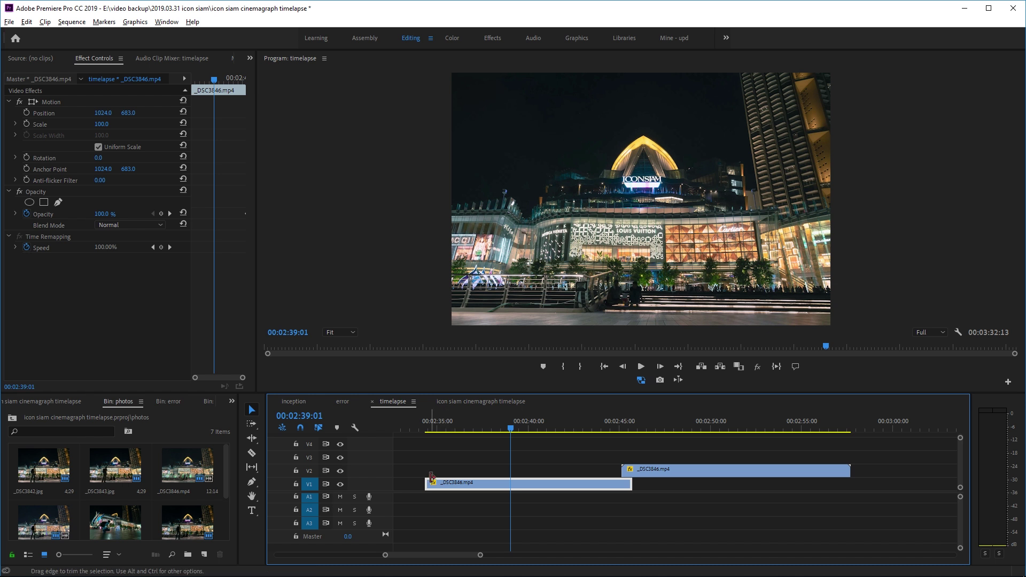
{"action": "left_click", "coordinate": [623, 470]}
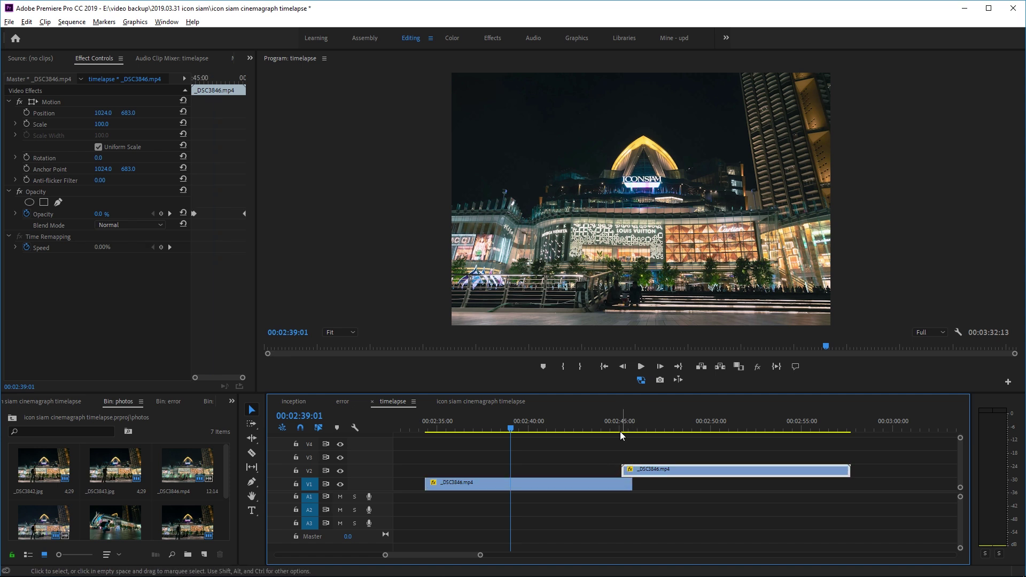
{"action": "left_click_drag", "start_coordinate": [620, 431], "coordinate": [633, 421]}
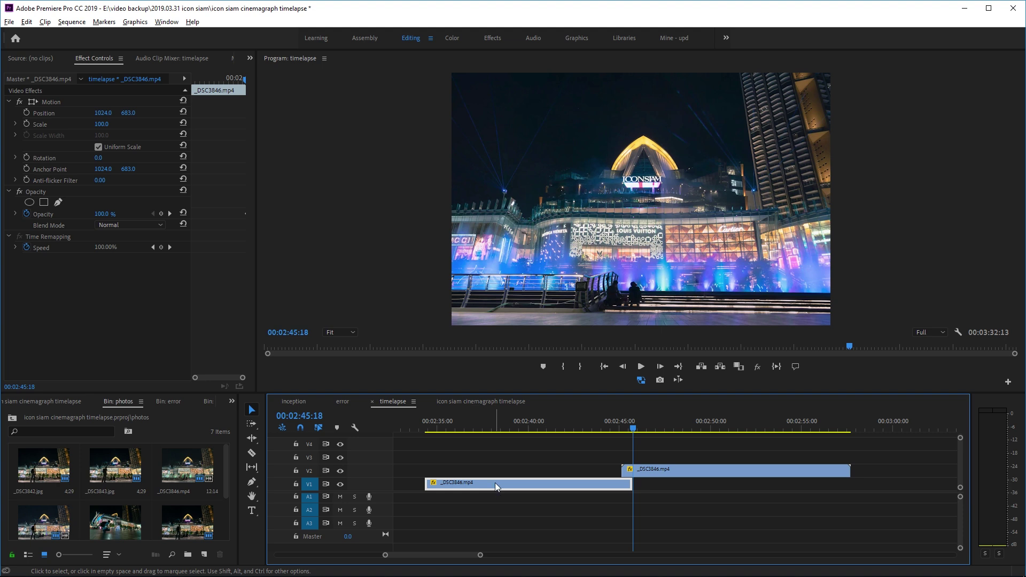
{"action": "mouse_move", "coordinate": [599, 425]}
{"action": "left_mouse_down"}
{"action": "mouse_move", "coordinate": [647, 425]}
{"action": "mouse_move", "coordinate": [618, 427]}
{"action": "left_mouse_up"}
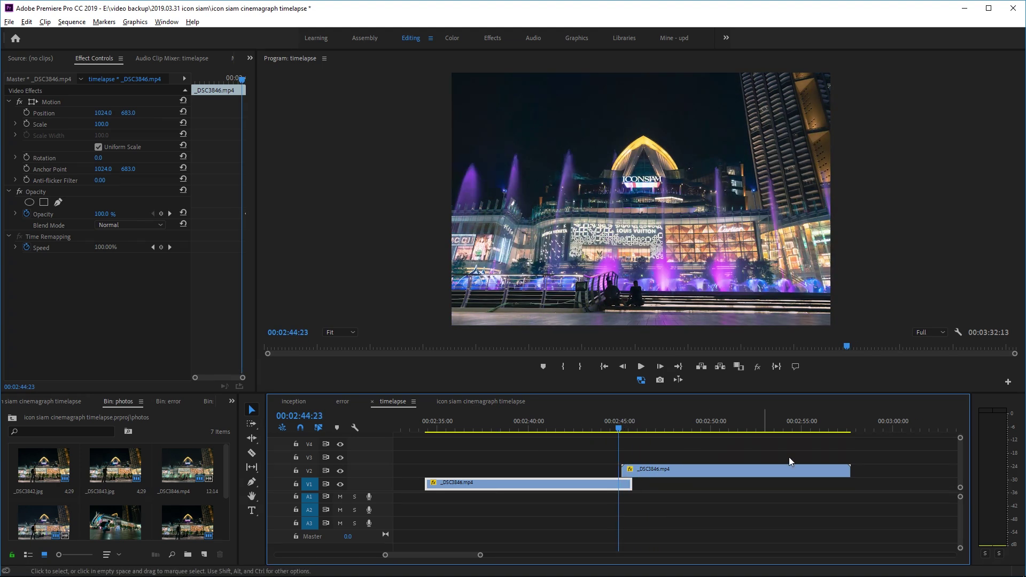
{"action": "left_click_drag", "start_coordinate": [849, 470], "coordinate": [627, 469]}
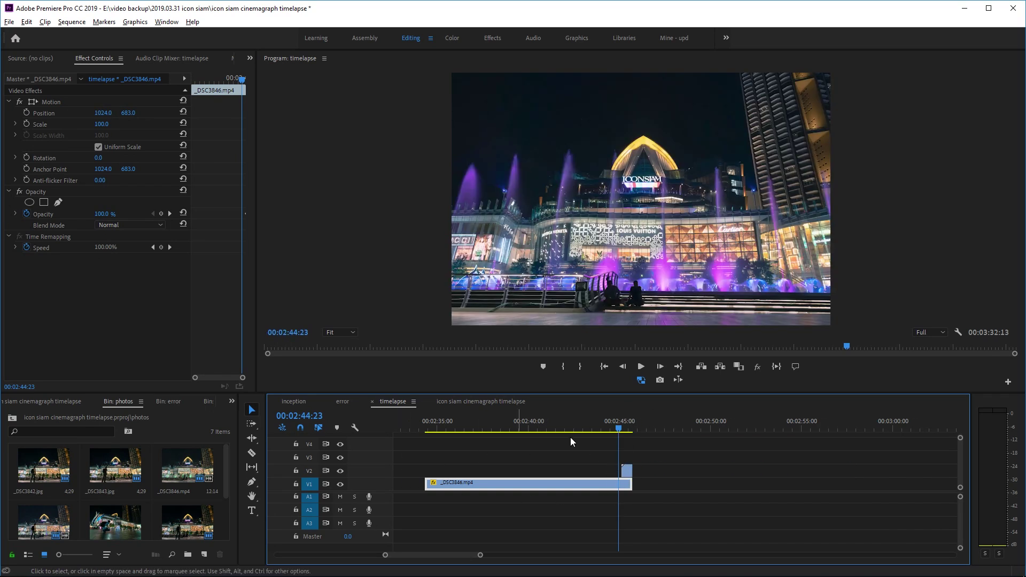
- Duplicate the V1 timelapse clip together with its short V2 overlap so the copies start where the originals end
{"action": "left_click_drag", "start_coordinate": [619, 428], "coordinate": [630, 432]}
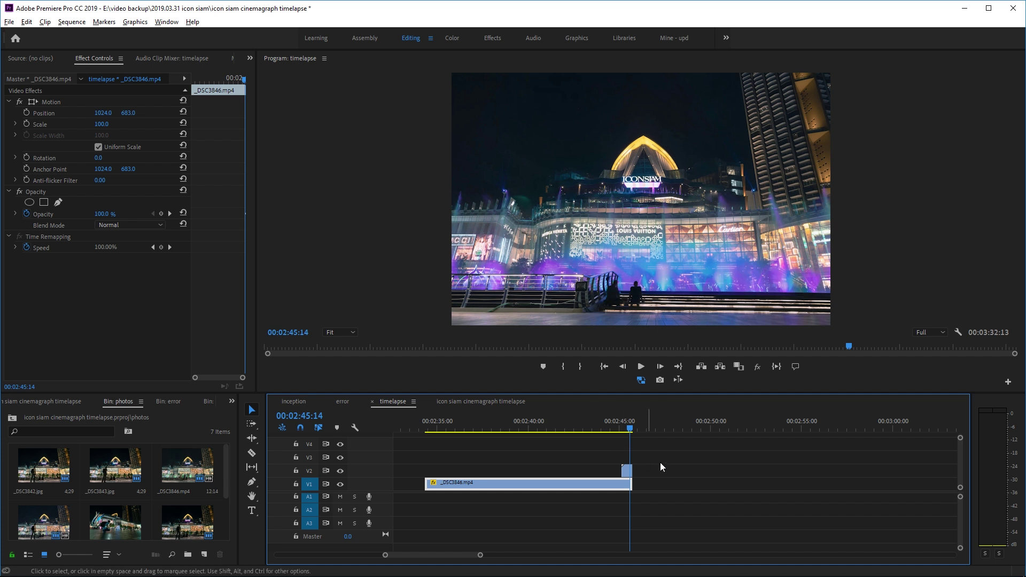
{"action": "left_click_drag", "start_coordinate": [662, 461], "coordinate": [566, 486]}
{"action": "left_click_drag", "start_coordinate": [501, 486], "coordinate": [758, 480]}
- Play across the cut between the original and duplicated clips to check the seamless loop
{"action": "left_click", "coordinate": [609, 425]}
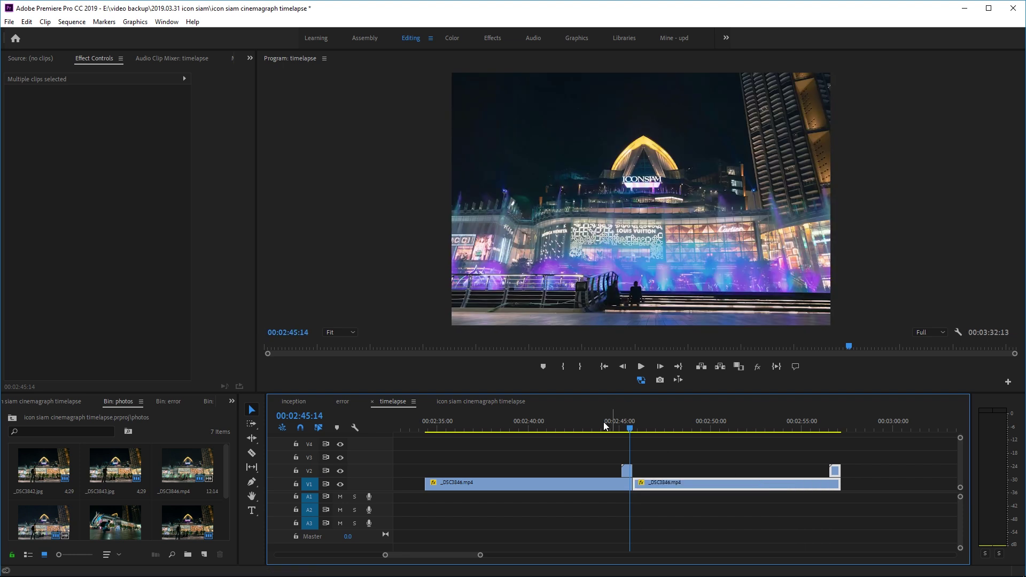
{"action": "left_click", "coordinate": [638, 452]}
{"action": "key", "text": "space"}
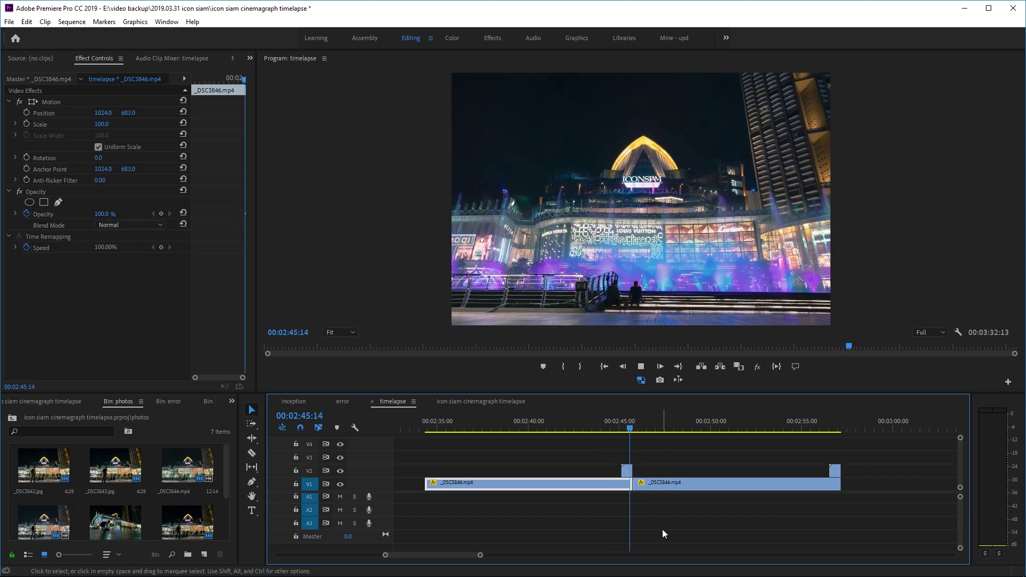
{"action": "left_click", "coordinate": [669, 479]}
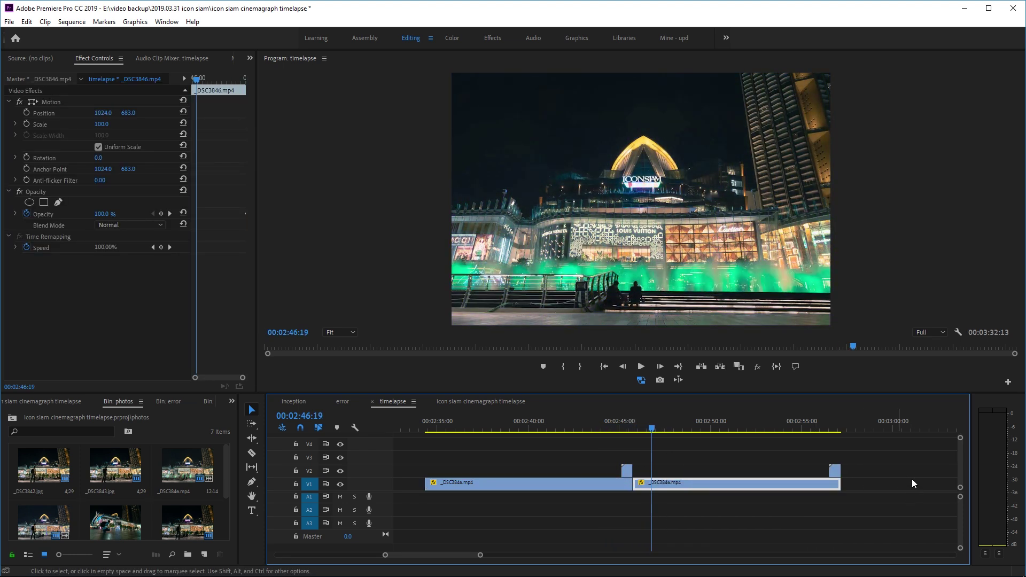
- Delete the duplicated V1 and V2 clips that follow the originals
{"action": "left_click_drag", "start_coordinate": [918, 474], "coordinate": [796, 489]}
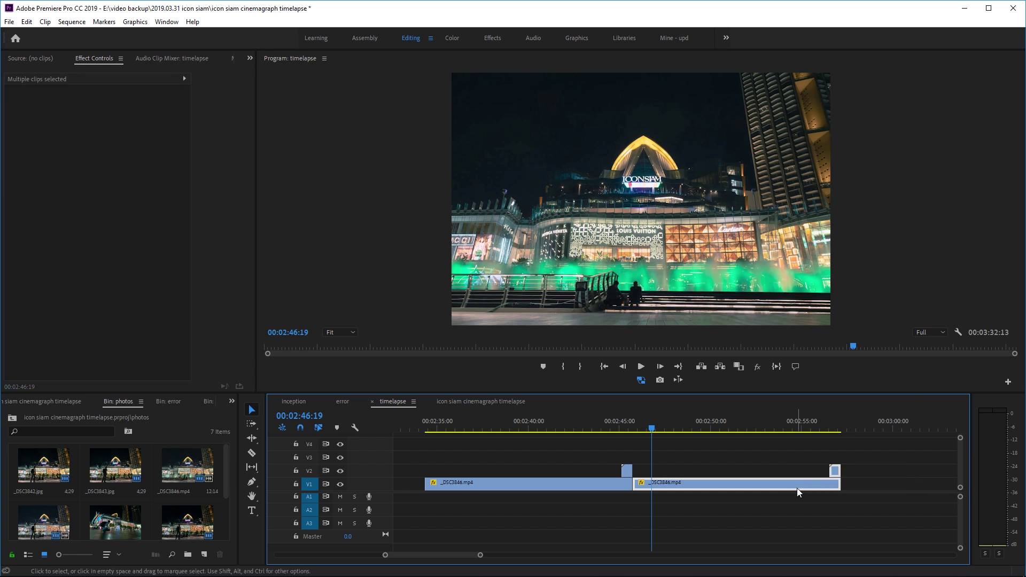
{"action": "key", "text": "Delete"}
{"action": "left_click", "coordinate": [562, 457]}
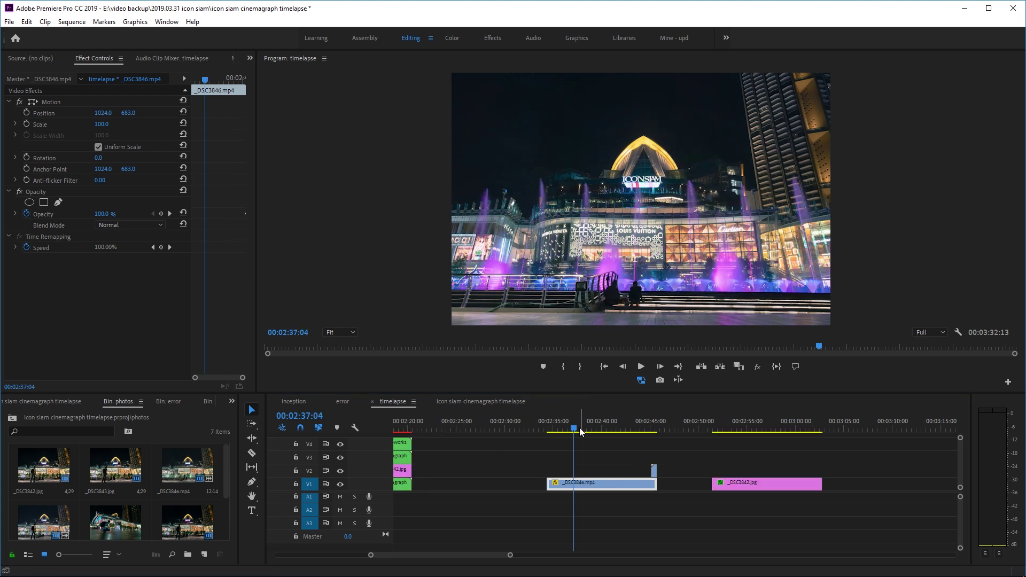
- Move the _DSC3842.jpg photo from V1 to V3, directly above the looped _DSC3846.mp4 timelapse clip
{"action": "key", "text": "space"}
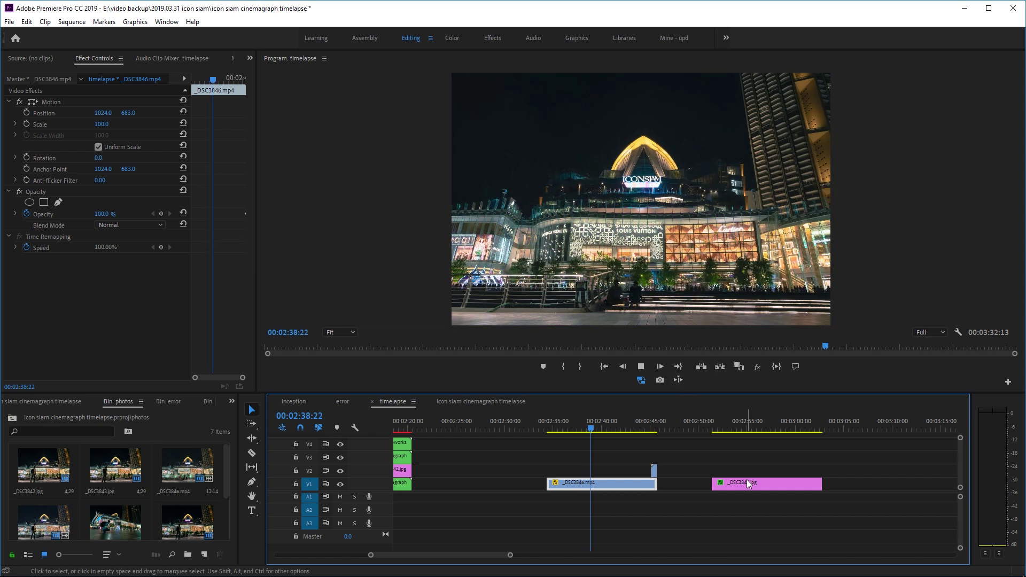
{"action": "key", "text": "space"}
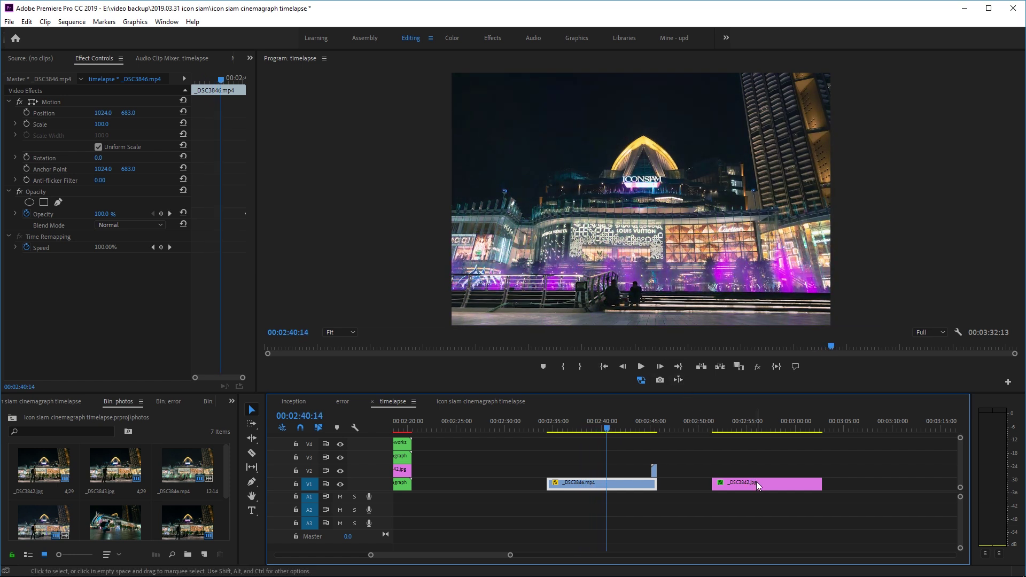
{"action": "left_click_drag", "start_coordinate": [755, 483], "coordinate": [593, 458]}
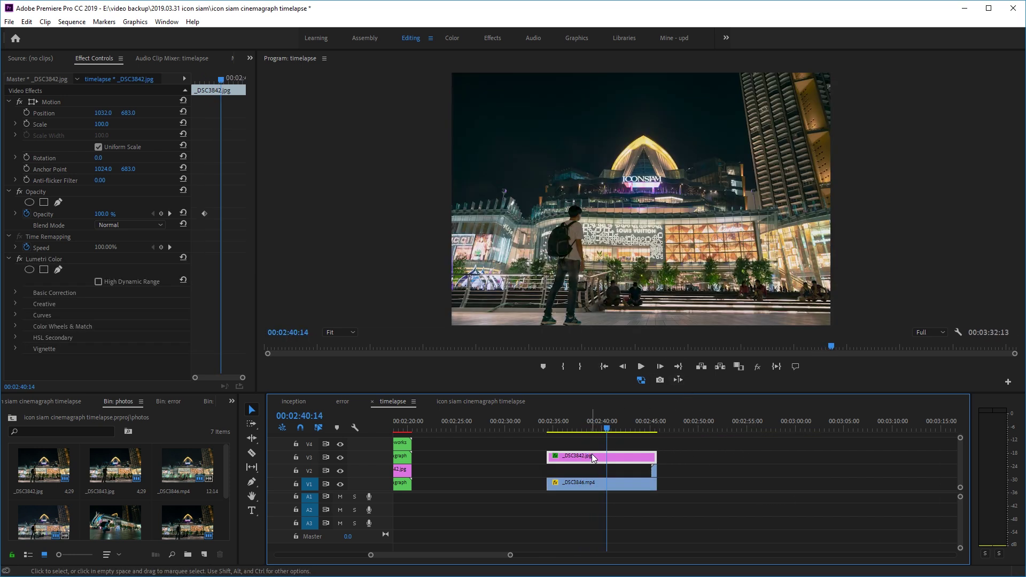
- Trace a free-form Opacity mask around the standing man in the _DSC3842.jpg photo on V3
{"action": "key", "text": "shift+Left"}
{"action": "key", "text": "shift+Left"}
{"action": "key", "text": "shift+Left"}
{"action": "key", "text": "shift+Left"}
{"action": "key", "text": "shift+Left"}
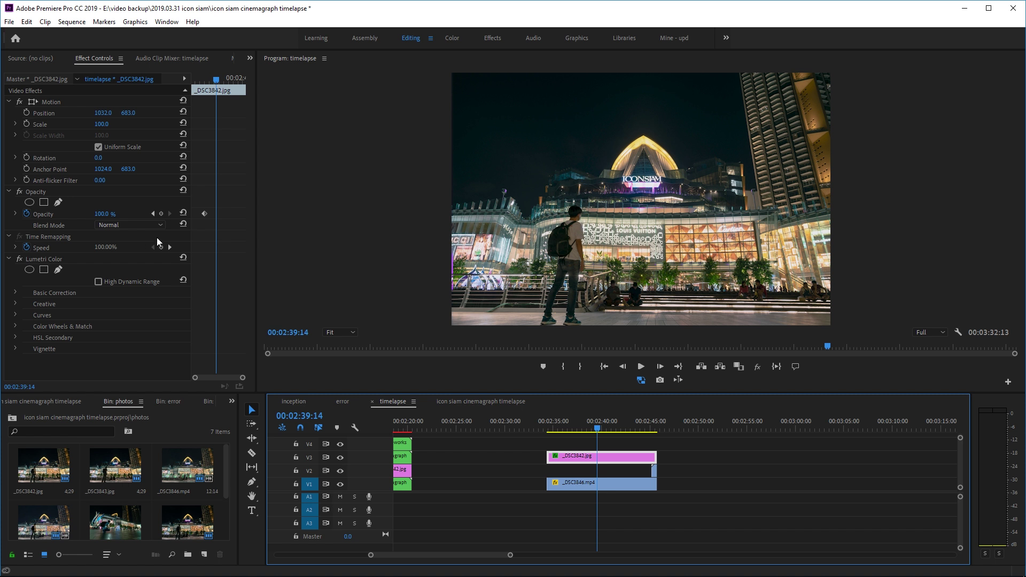
{"action": "left_click", "coordinate": [35, 191]}
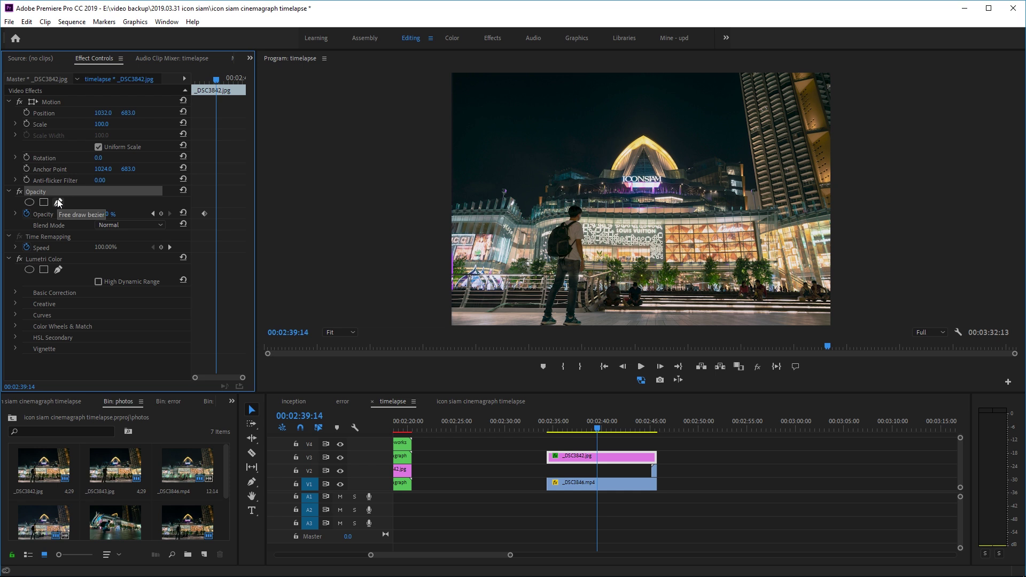
{"action": "left_click", "coordinate": [44, 202]}
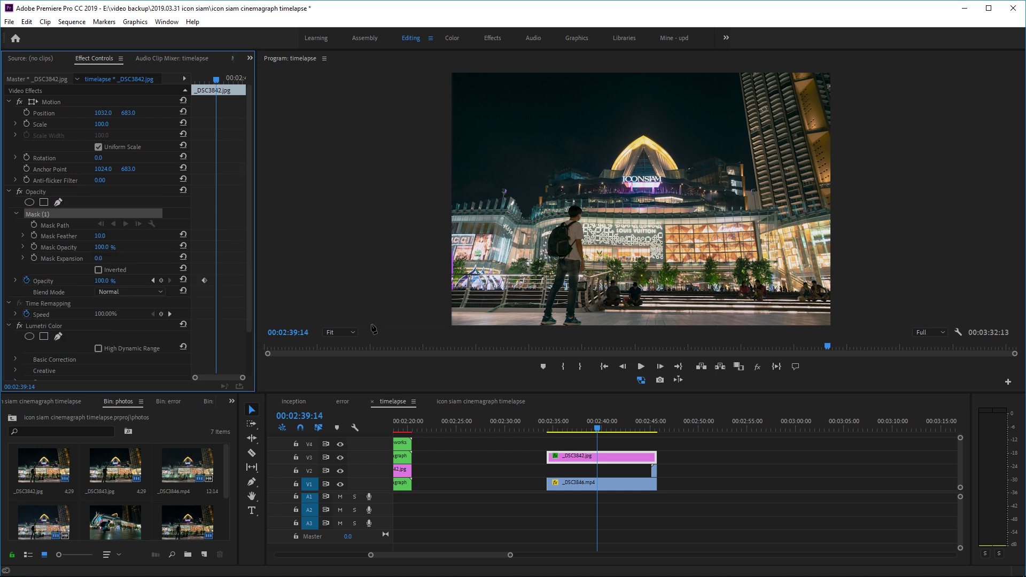
{"action": "left_click", "coordinate": [348, 333]}
{"action": "left_click", "coordinate": [346, 406]}
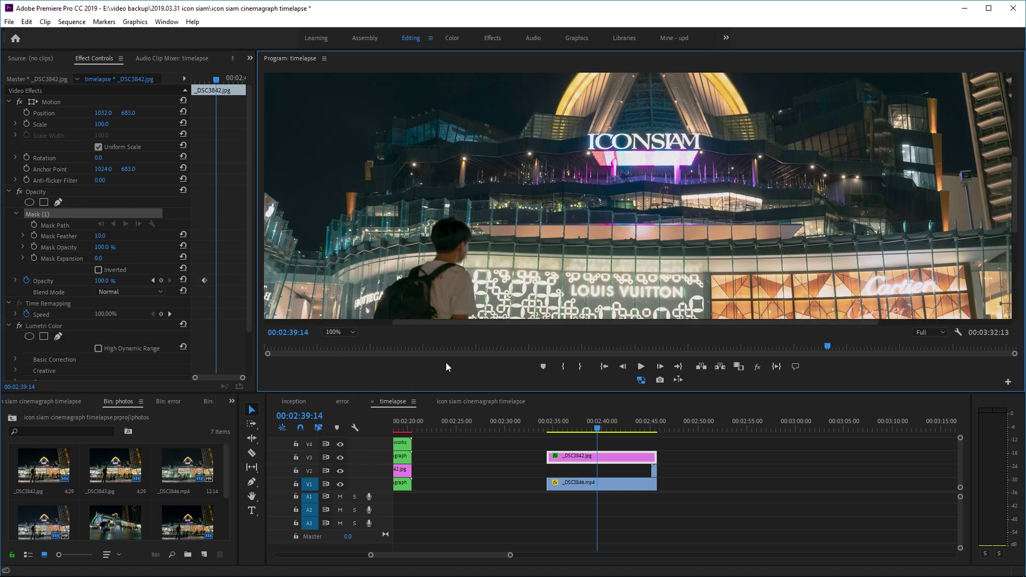
{"action": "left_click_drag", "start_coordinate": [1018, 213], "coordinate": [1016, 299]}
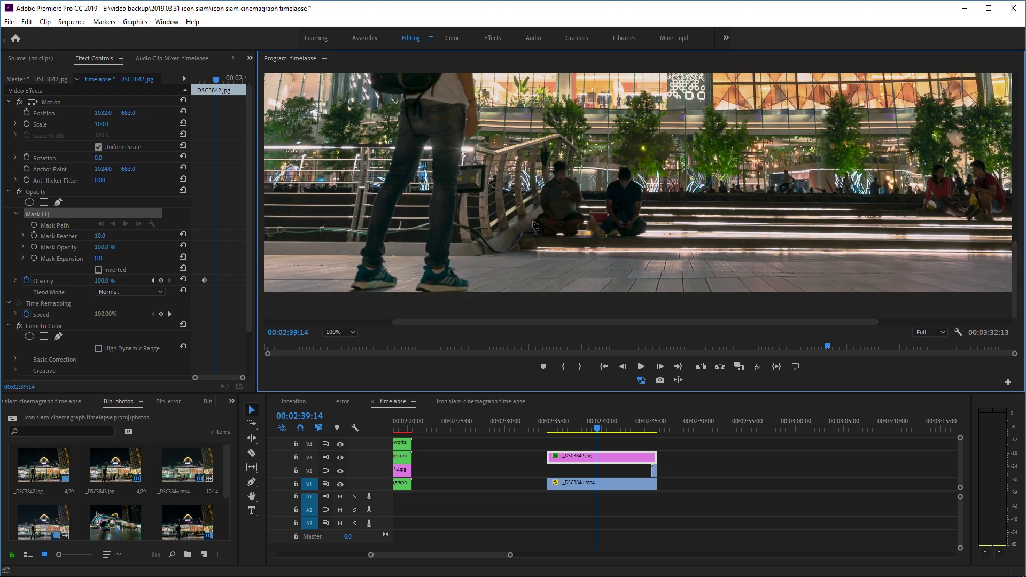
{"action": "left_click", "coordinate": [453, 220]}
{"action": "left_click", "coordinate": [463, 278]}
{"action": "left_click_drag", "start_coordinate": [510, 282], "coordinate": [450, 264]}
{"action": "left_click_drag", "start_coordinate": [518, 282], "coordinate": [464, 274]}
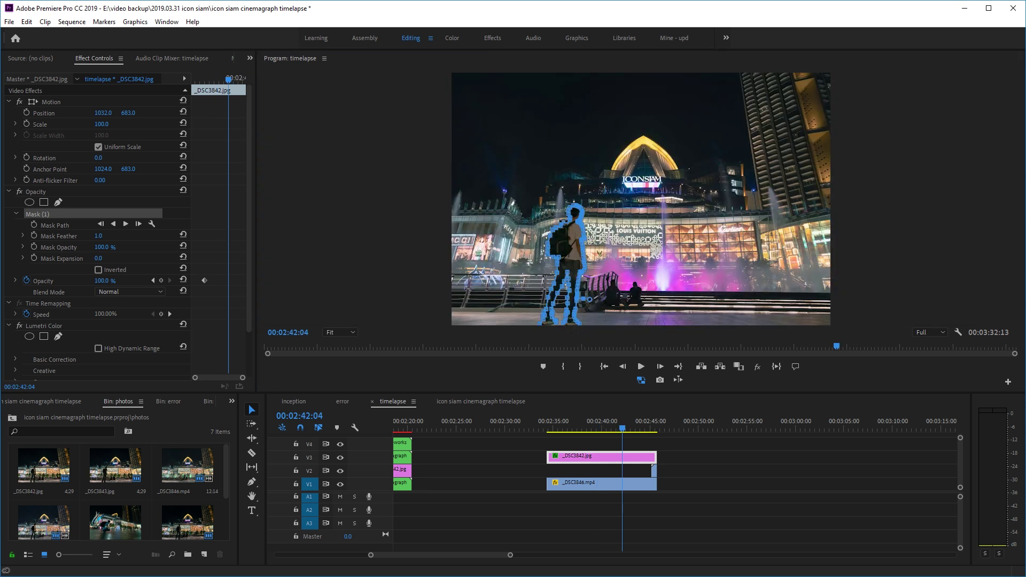
- Preview the masked man over the timelapse and alone with V1 and V2 hidden, restoring both tracks when finished
{"action": "left_click", "coordinate": [592, 420]}
{"action": "key", "text": "space"}
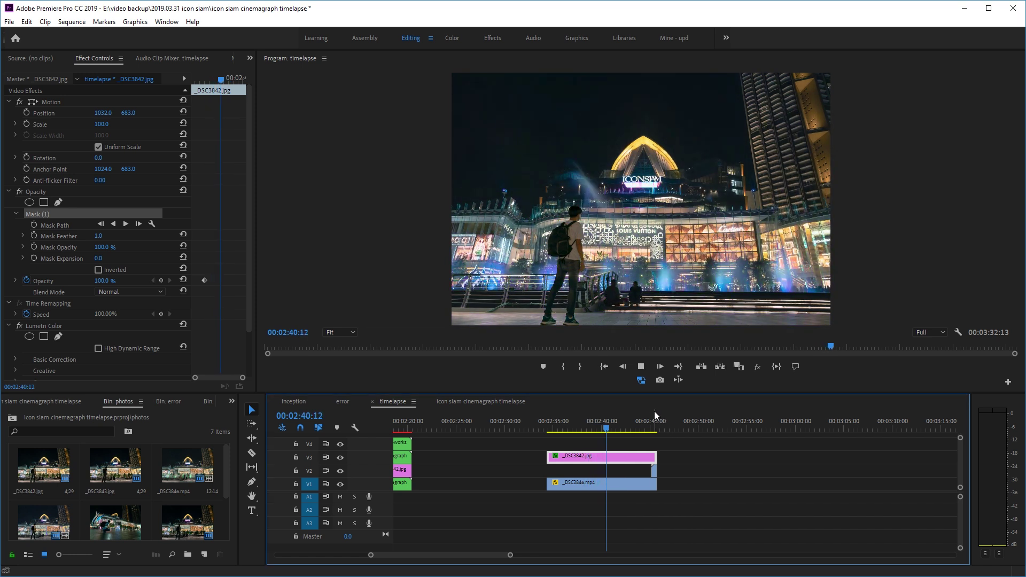
{"action": "left_click", "coordinate": [340, 471]}
{"action": "left_click", "coordinate": [340, 485]}
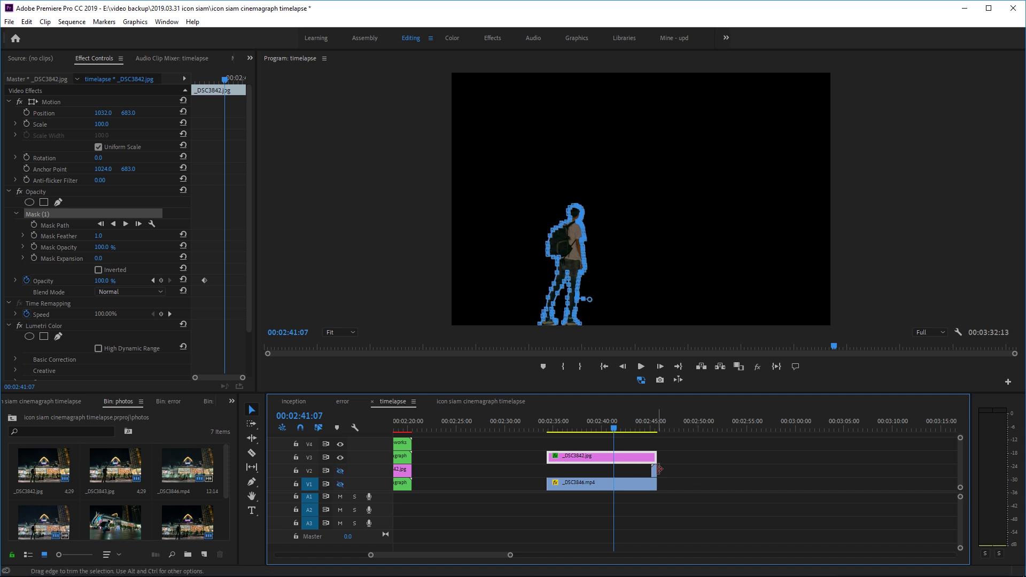
{"action": "left_click_drag", "start_coordinate": [613, 434], "coordinate": [581, 434]}
{"action": "key", "text": "space"}
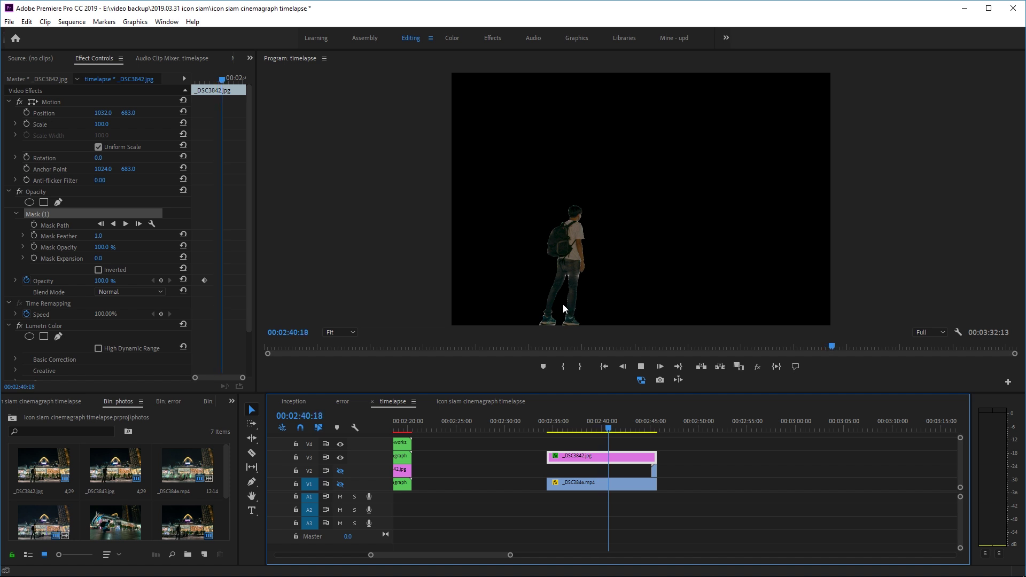
{"action": "left_click", "coordinate": [573, 431]}
{"action": "key", "text": "space"}
{"action": "key", "text": "space"}
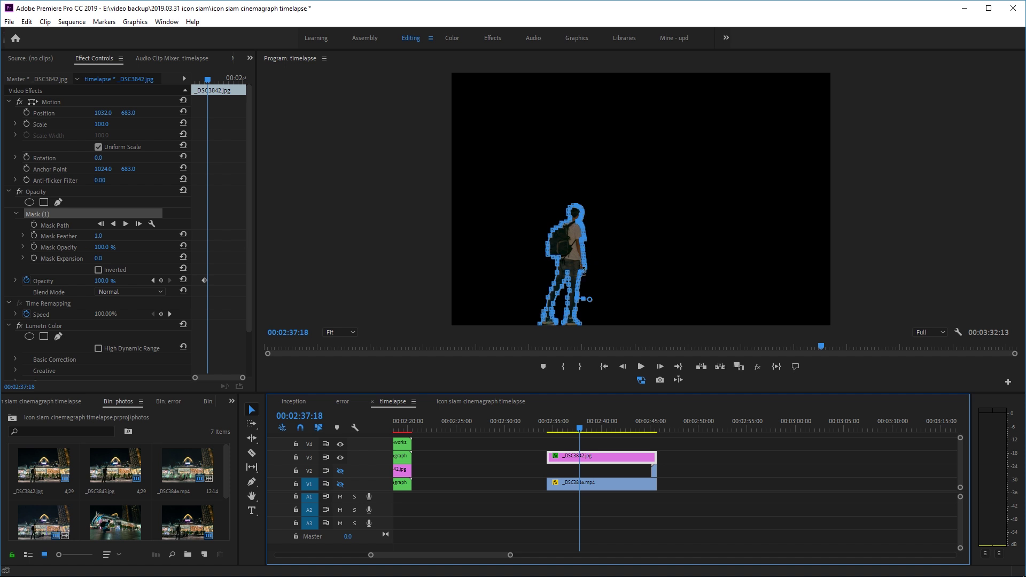
{"action": "left_click", "coordinate": [341, 472]}
{"action": "left_click", "coordinate": [340, 483]}
- Try a Mask Feather of 42 on the man's mask and view it without the mask outline
{"action": "left_click", "coordinate": [98, 246]}
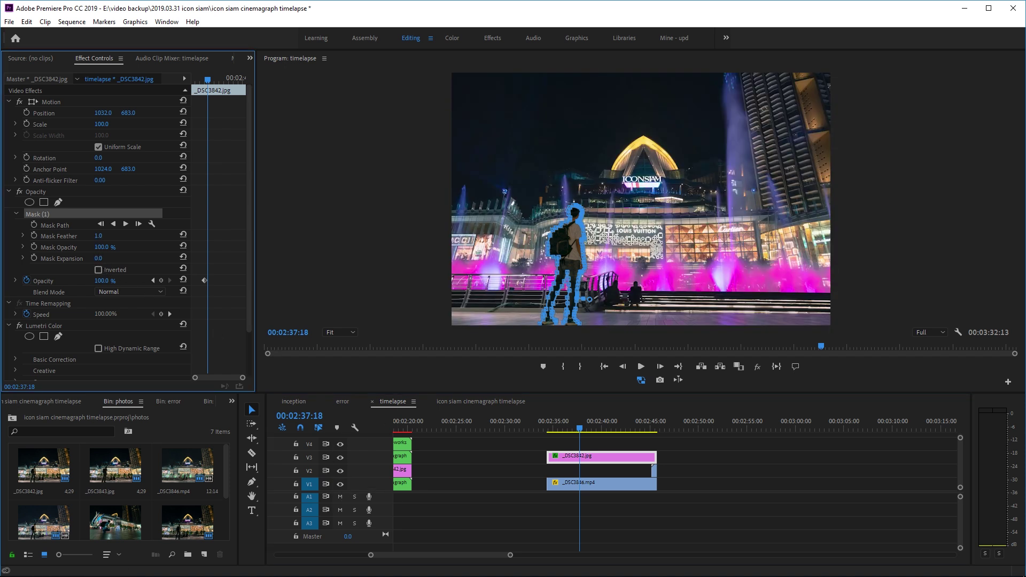
{"action": "left_click", "coordinate": [98, 236]}
{"action": "type", "text": "42"}
{"action": "key", "text": "Return"}
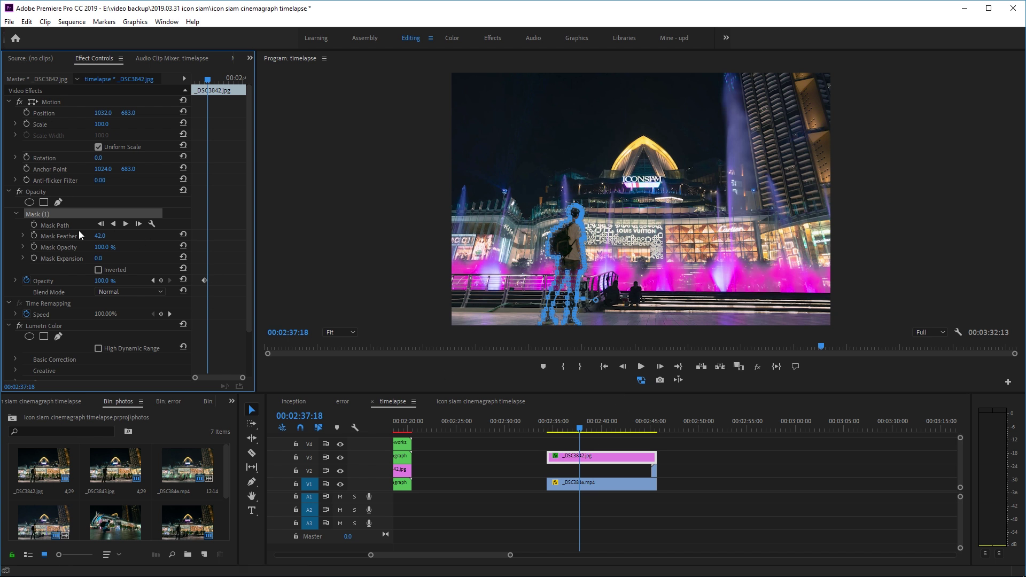
{"action": "left_click", "coordinate": [36, 191]}
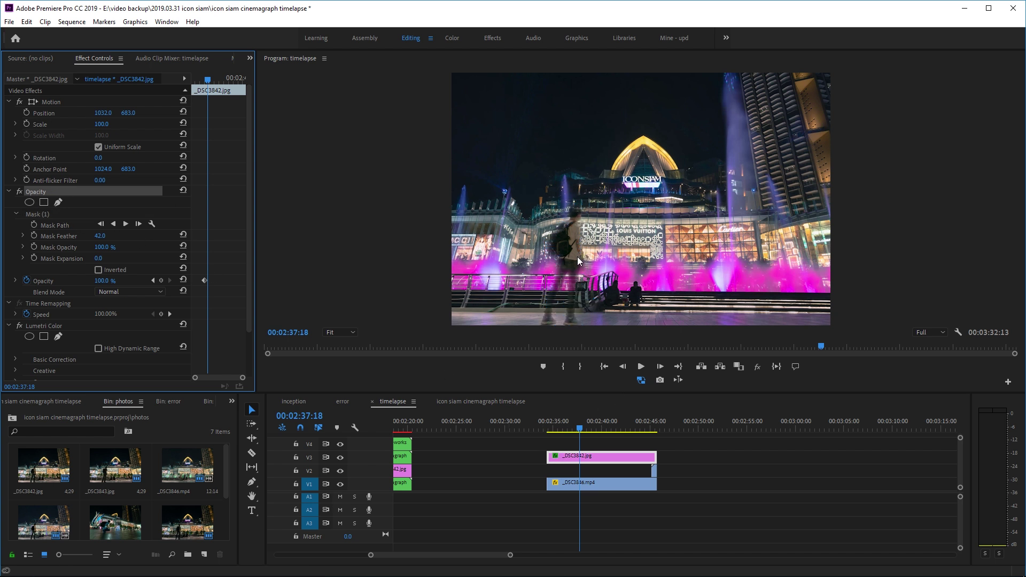
- Set the man's Mask Feather to 1
{"action": "left_click", "coordinate": [99, 235]}
{"action": "type", "text": "1"}
{"action": "key", "text": "Return"}
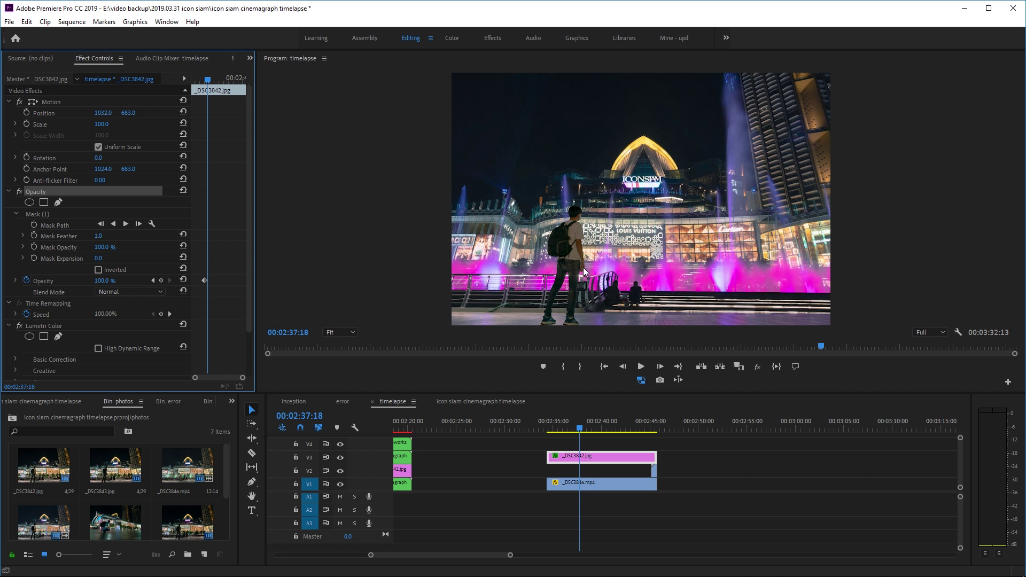
{"action": "left_click_drag", "start_coordinate": [101, 239], "coordinate": [88, 238]}
{"action": "left_click", "coordinate": [101, 236]}
- Play the timelapse section to check the masked man's edges against the moving fountains
{"action": "left_click", "coordinate": [569, 428]}
{"action": "key", "text": "space"}
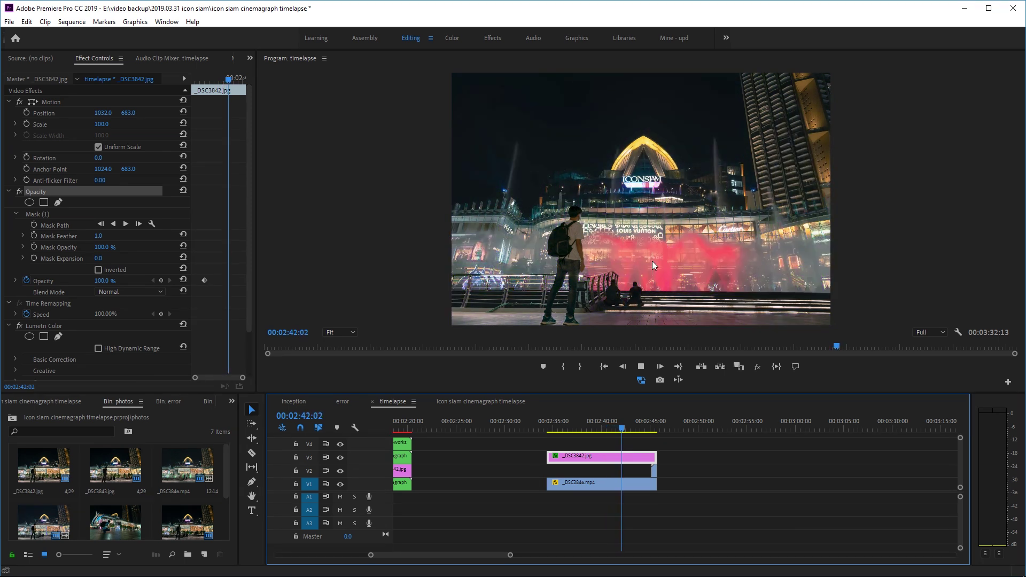
{"action": "key", "text": "space"}
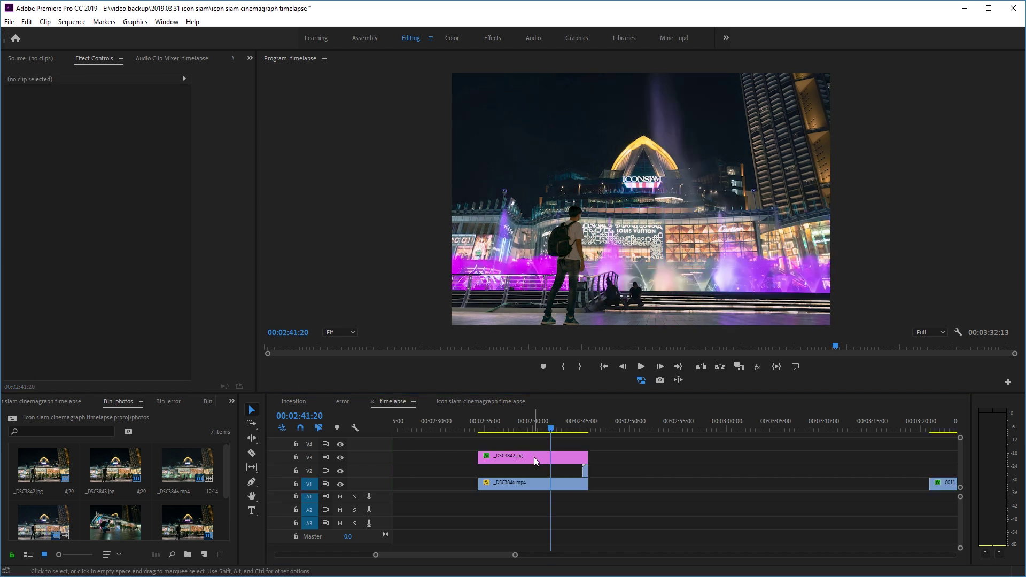
- Nest the V1 _DSC3846.mp4 clip and its short V2 overlap as a sequence named "timelapse background"
{"action": "left_click_drag", "start_coordinate": [626, 470], "coordinate": [544, 488]}
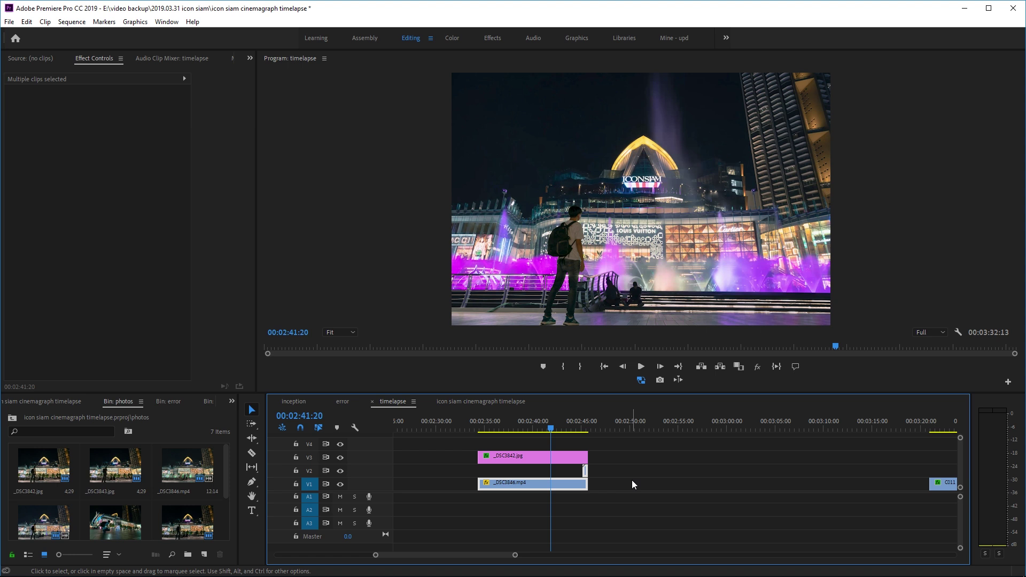
{"action": "right_click", "coordinate": [575, 484]}
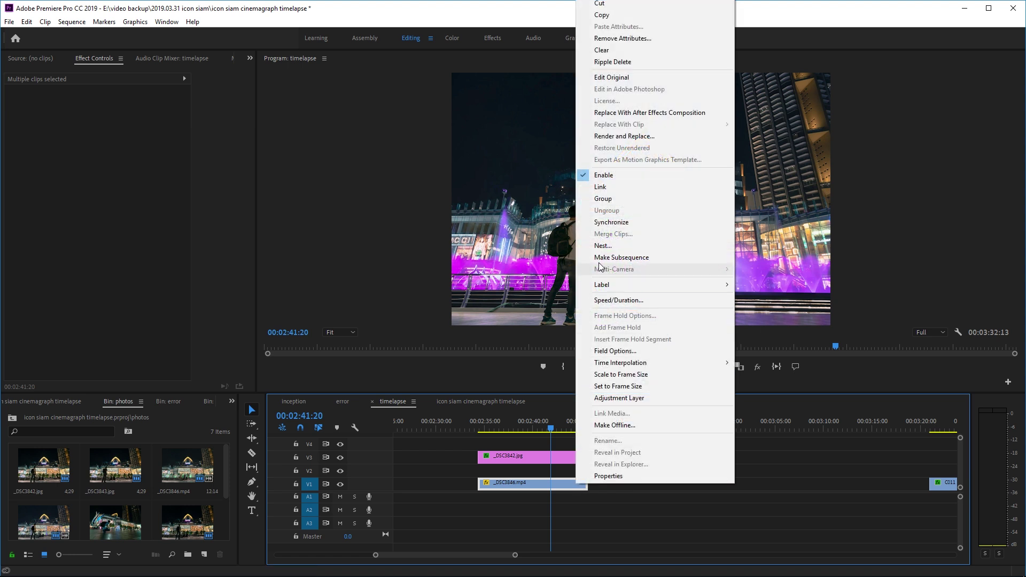
{"action": "left_click", "coordinate": [602, 246]}
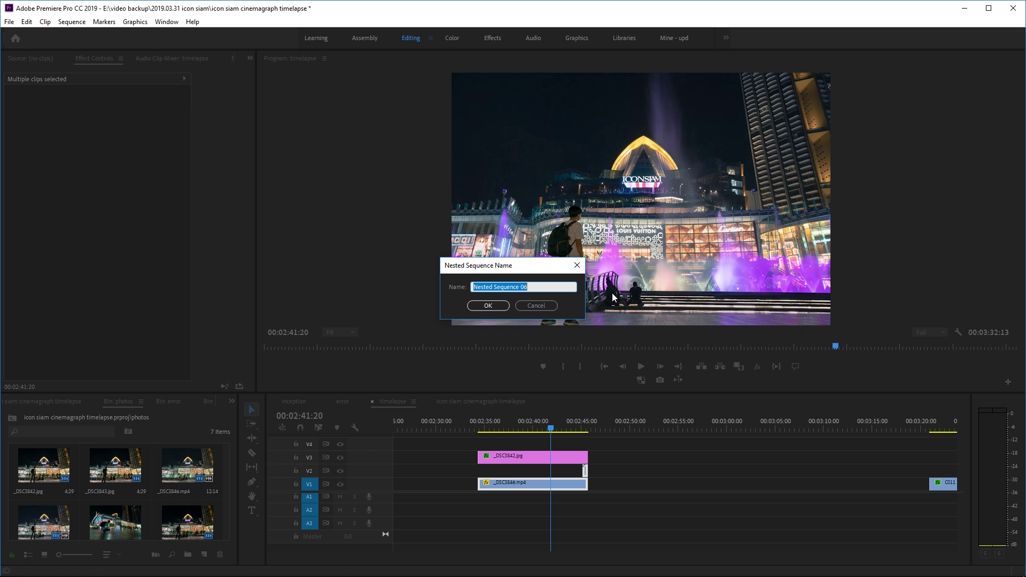
{"action": "type", "text": "timelapse background"}
{"action": "key", "text": "Return"}
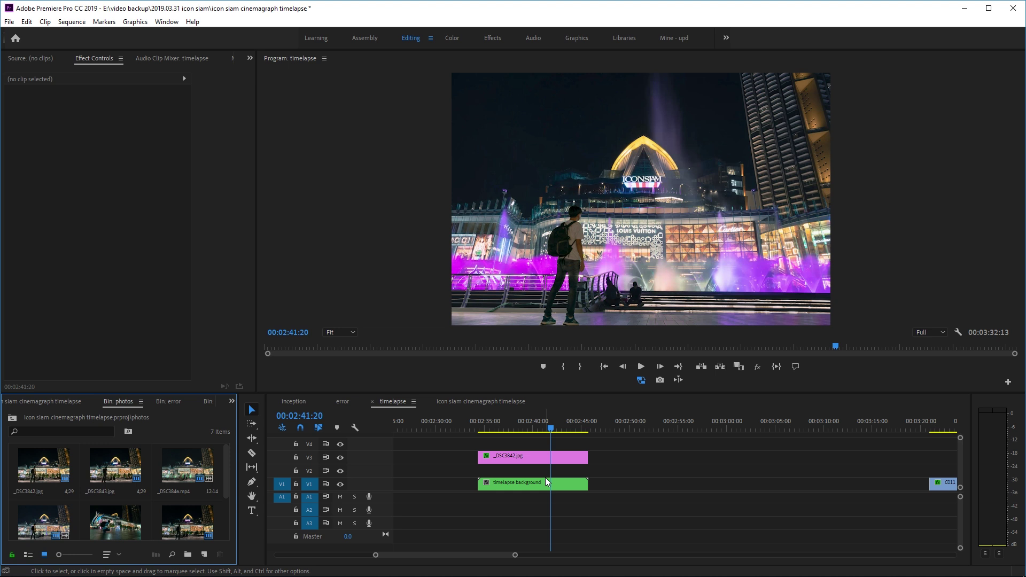
- Move the masked _DSC3842.jpg photo from V3 to V2, directly above the nested timelapse background
{"action": "left_click_drag", "start_coordinate": [516, 456], "coordinate": [514, 469]}
{"action": "left_click", "coordinate": [511, 426]}
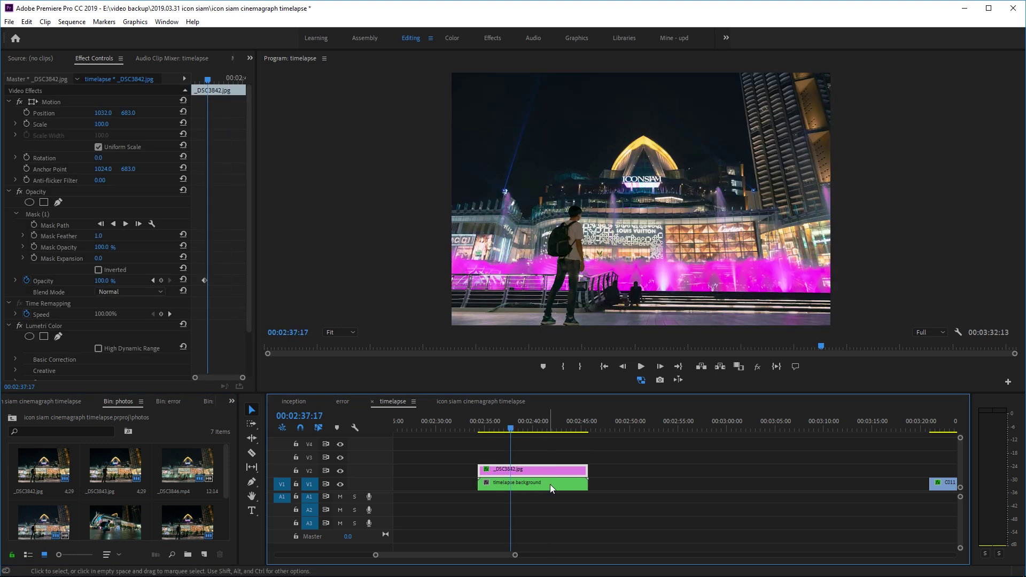
{"action": "left_click", "coordinate": [541, 426]}
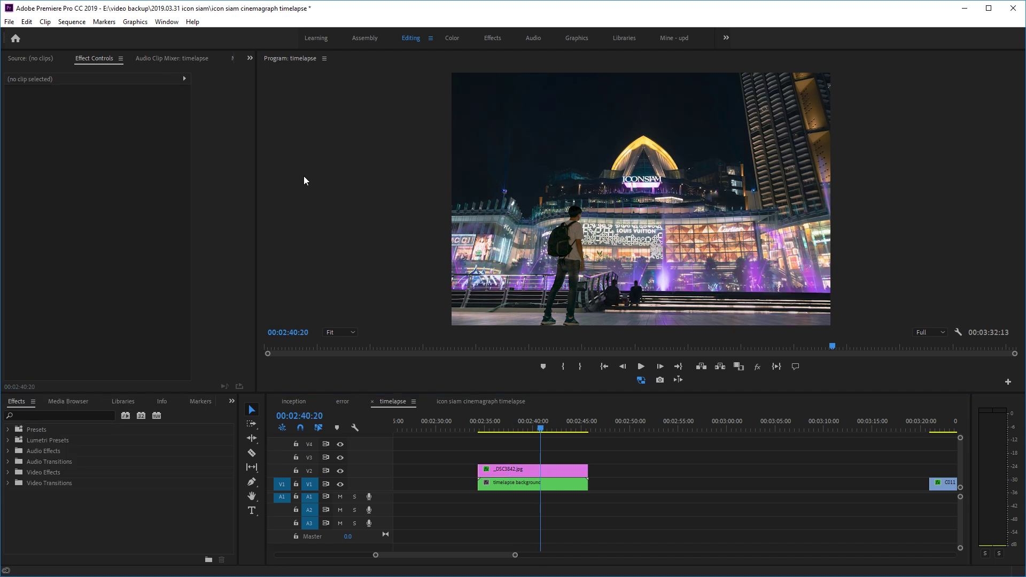
- Duplicate the timelapse background nest from V1 to V3, aligned above the masked photo
{"action": "left_click", "coordinate": [550, 482]}
{"action": "key", "text": "alt"}
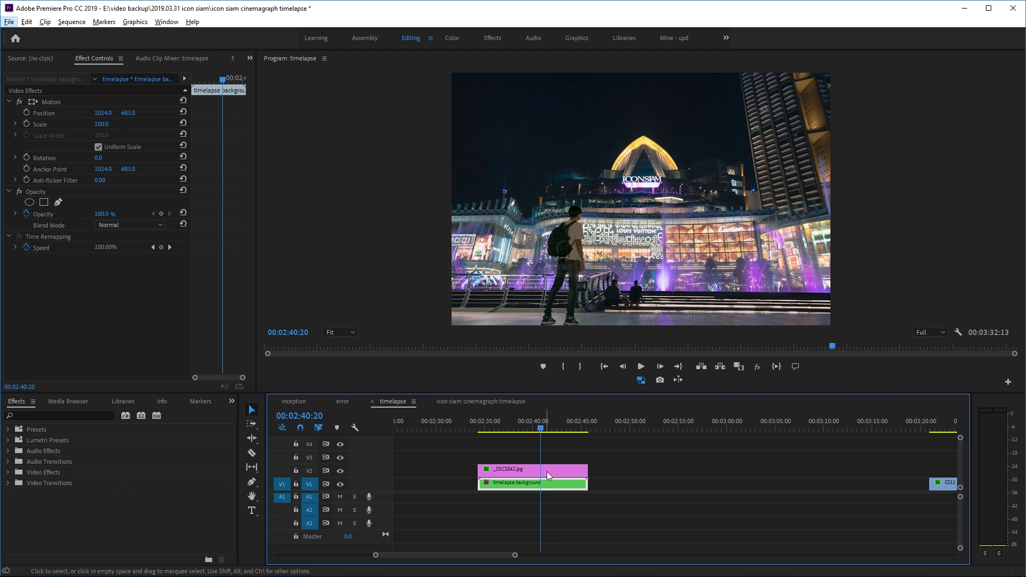
{"action": "left_click_drag", "start_coordinate": [544, 485], "coordinate": [543, 463]}
{"action": "left_click", "coordinate": [526, 448]}
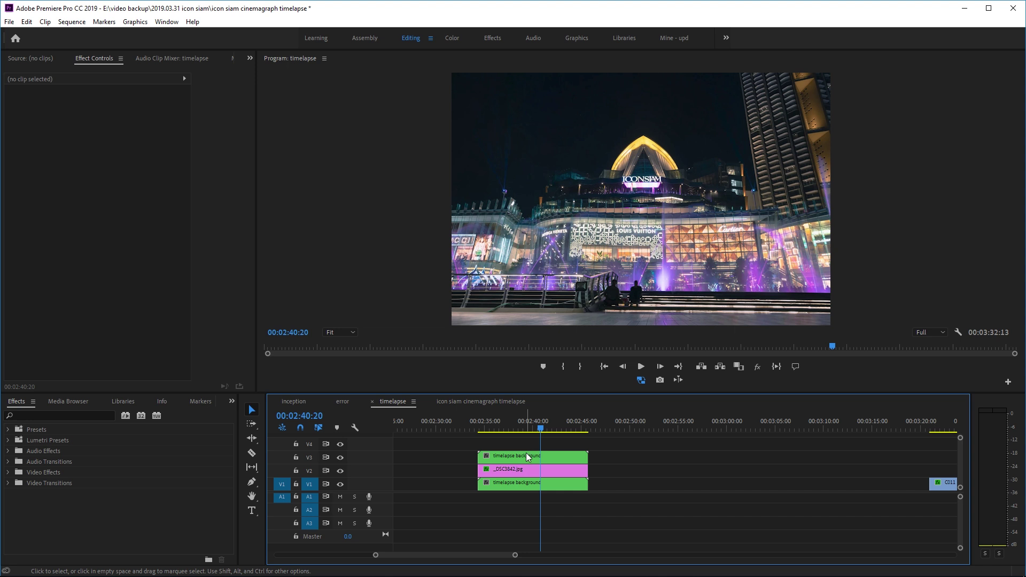
- Find the Eyedropper Fill effect and apply it to the timelapse background copy on V3
{"action": "left_click", "coordinate": [527, 457]}
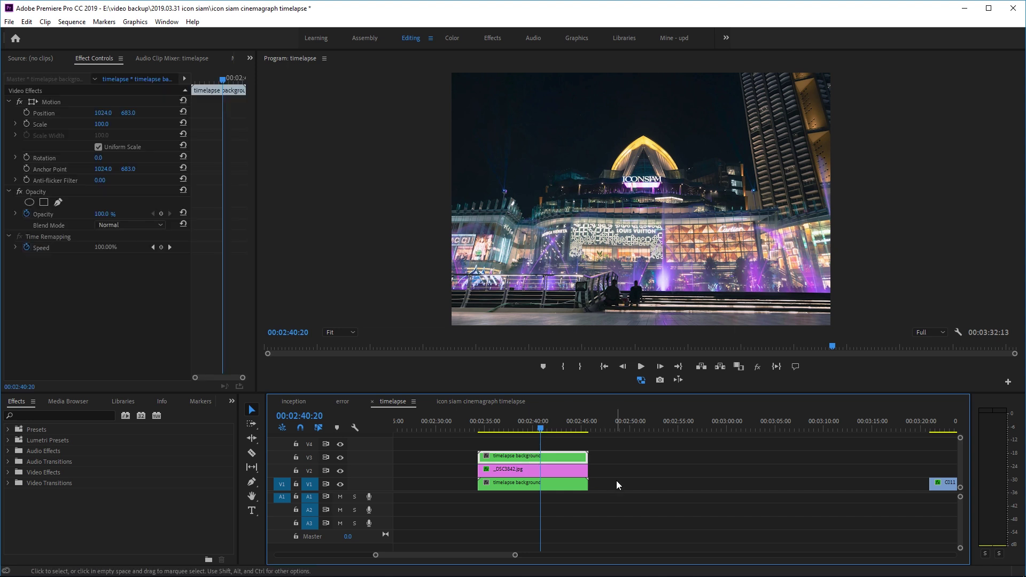
{"action": "left_click_drag", "start_coordinate": [540, 428], "coordinate": [501, 428]}
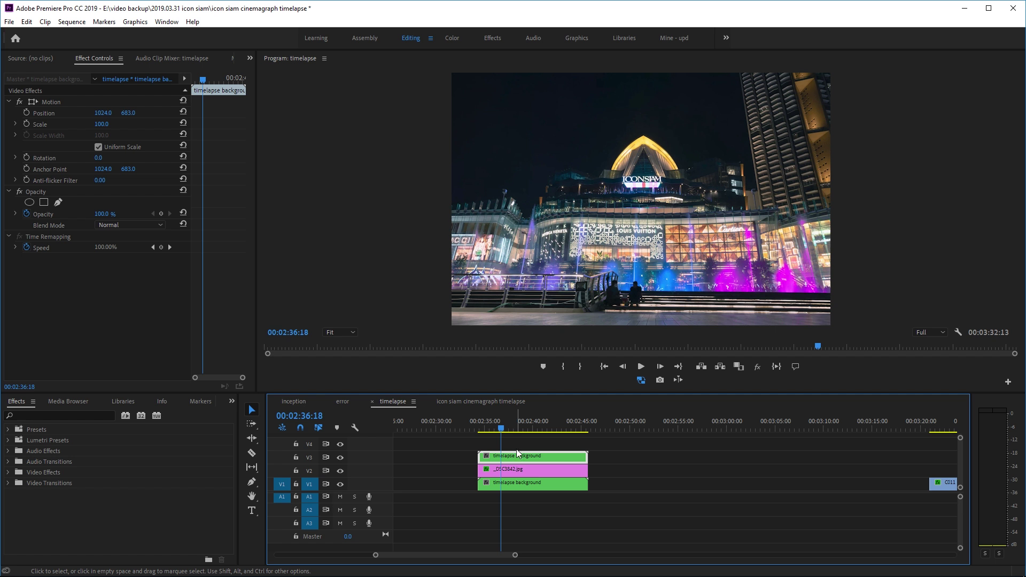
{"action": "left_click", "coordinate": [72, 403]}
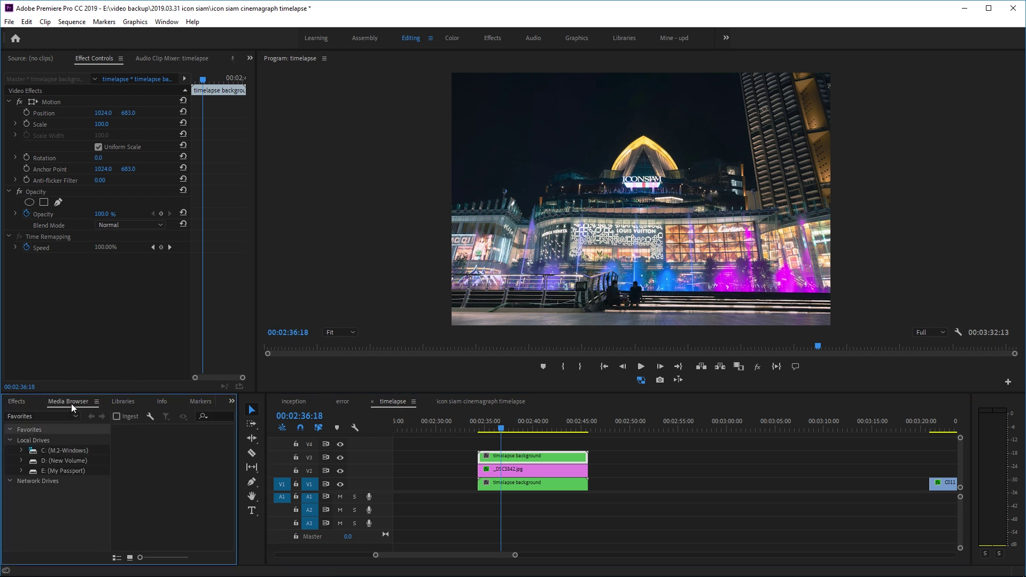
{"action": "key", "text": "shift+7"}
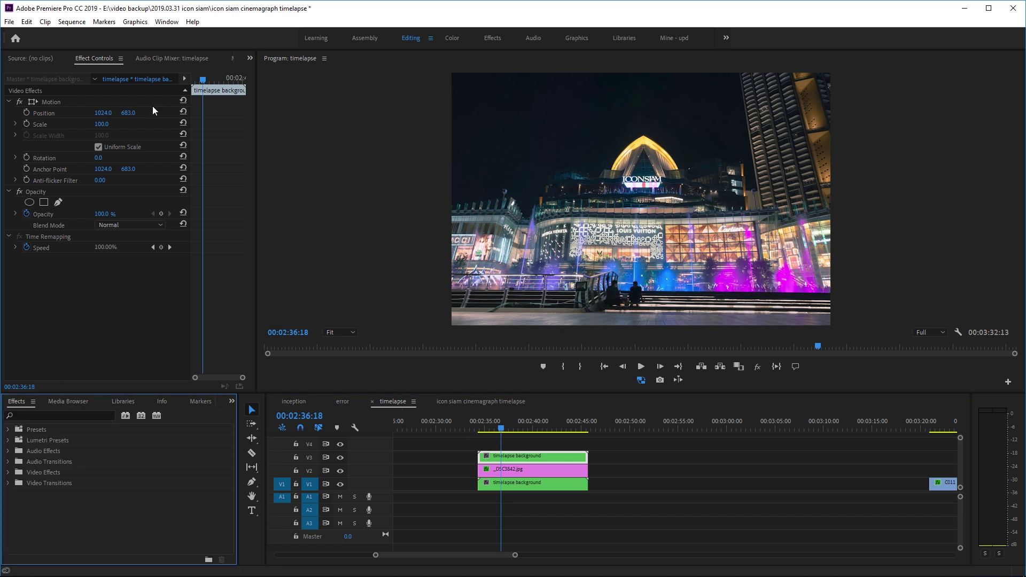
{"action": "left_click", "coordinate": [166, 21]}
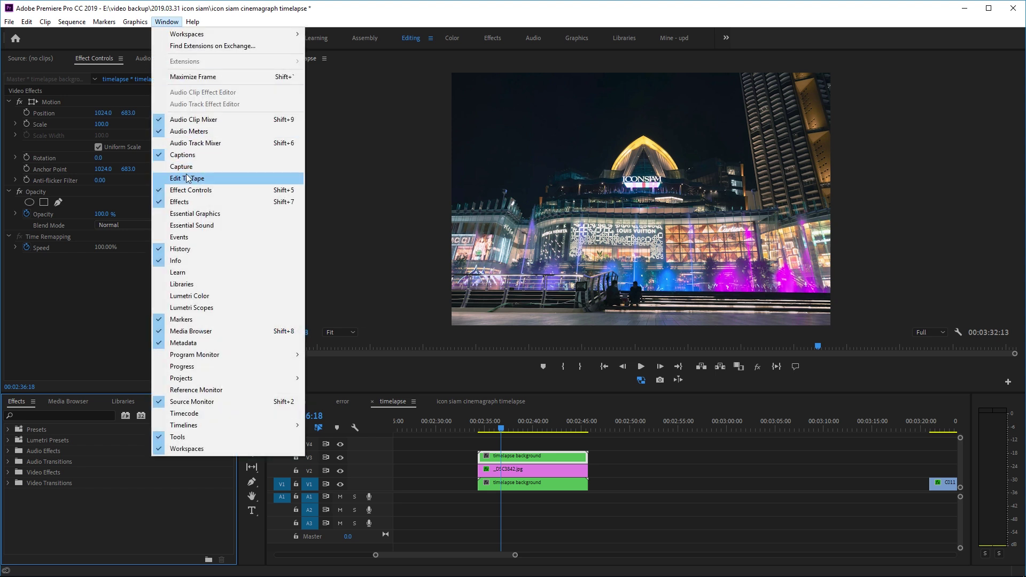
{"action": "left_click", "coordinate": [62, 415]}
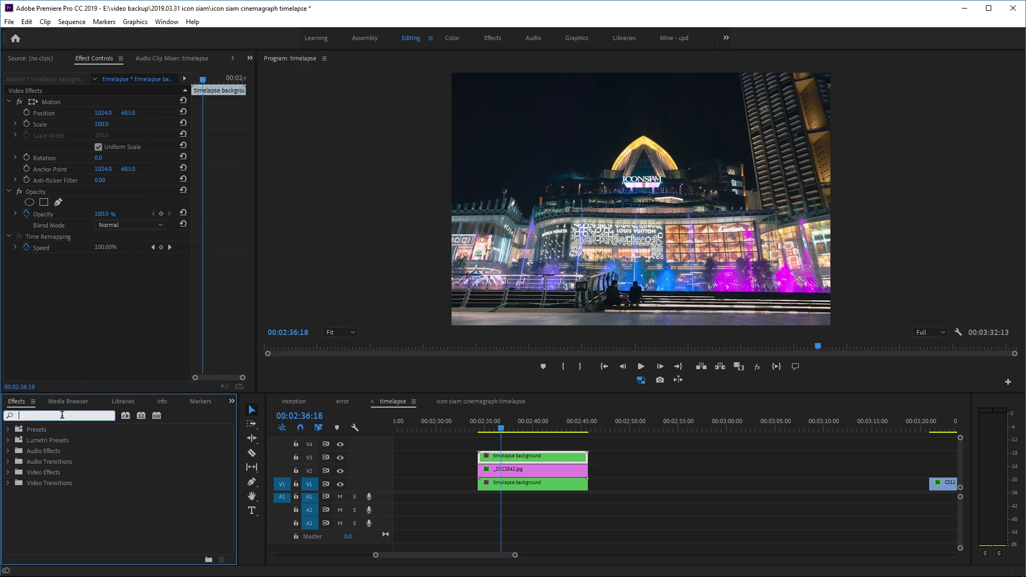
{"action": "type", "text": "eye"}
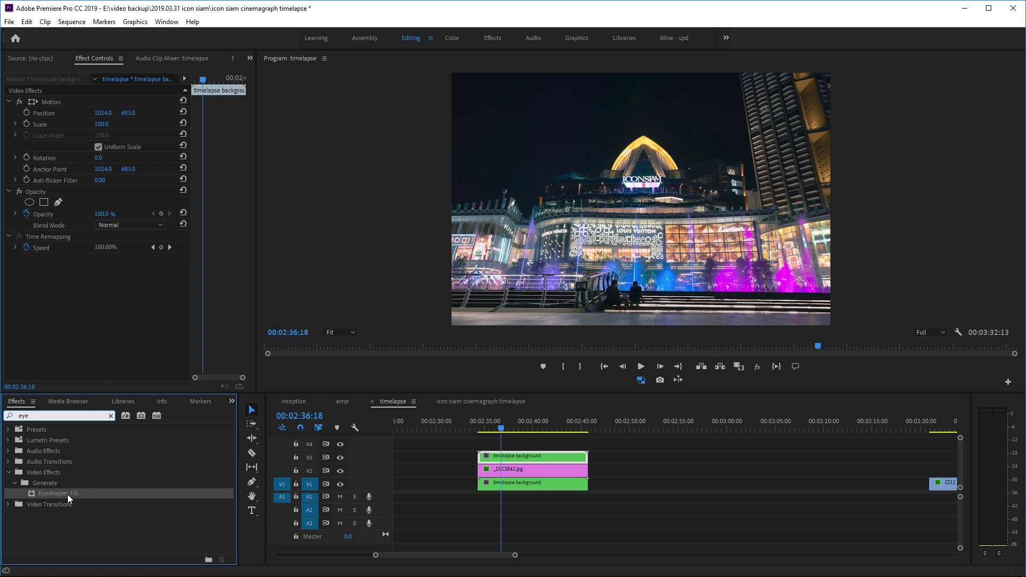
{"action": "left_click_drag", "start_coordinate": [69, 494], "coordinate": [522, 457]}
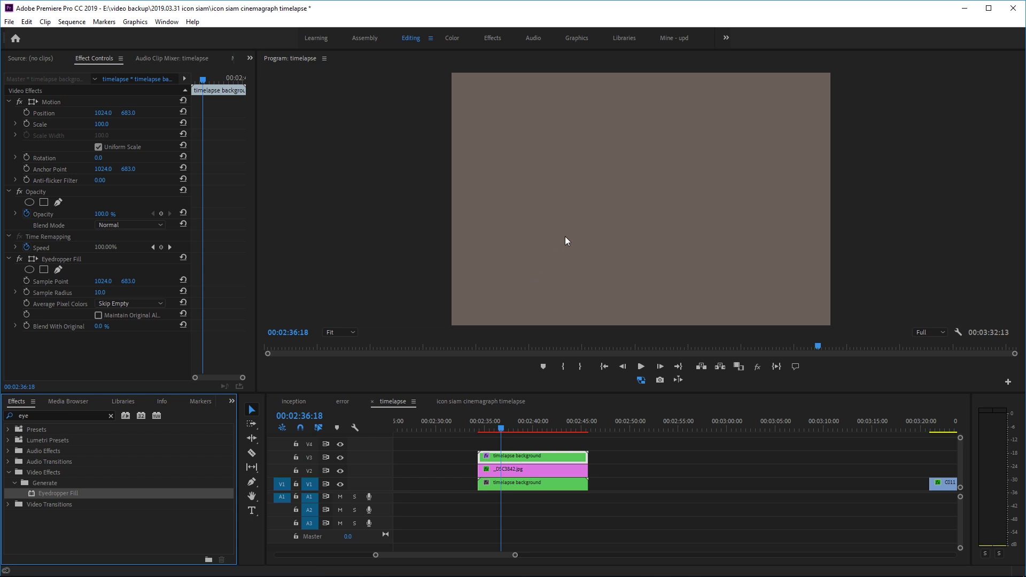
- Place the Eyedropper Fill sample point on the fountain at about 1012, 1103, with Blend With Original at 0%
{"action": "left_click", "coordinate": [60, 283]}
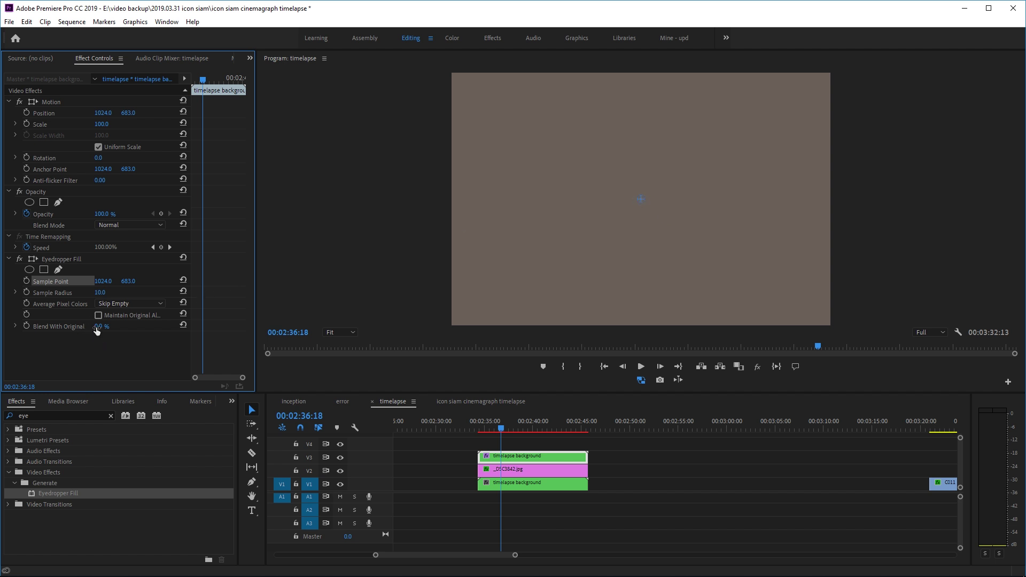
{"action": "left_click_drag", "start_coordinate": [99, 326], "coordinate": [152, 326]}
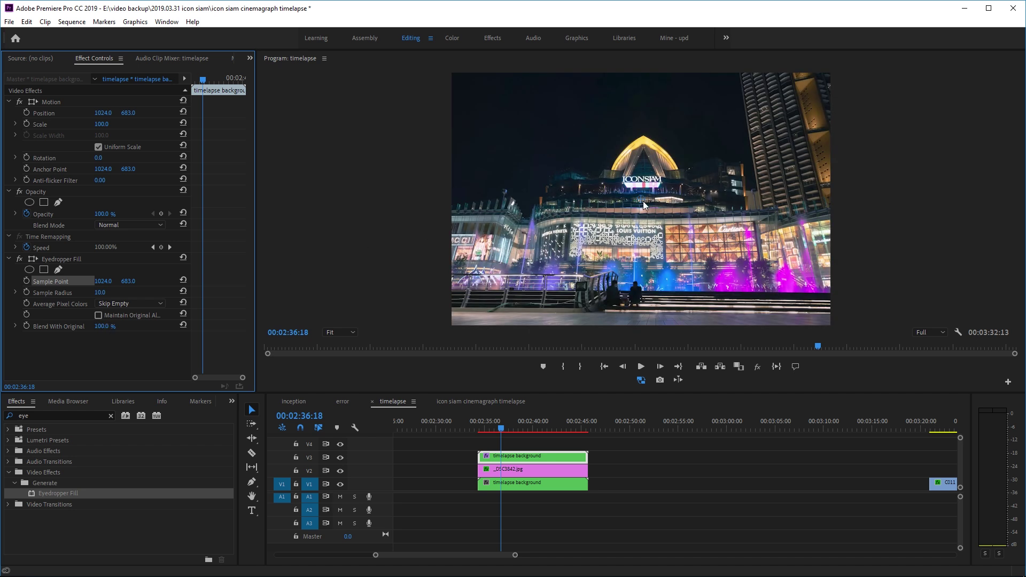
{"action": "left_click_drag", "start_coordinate": [128, 281], "coordinate": [80, 281]}
{"action": "left_click_drag", "start_coordinate": [106, 328], "coordinate": [48, 327]}
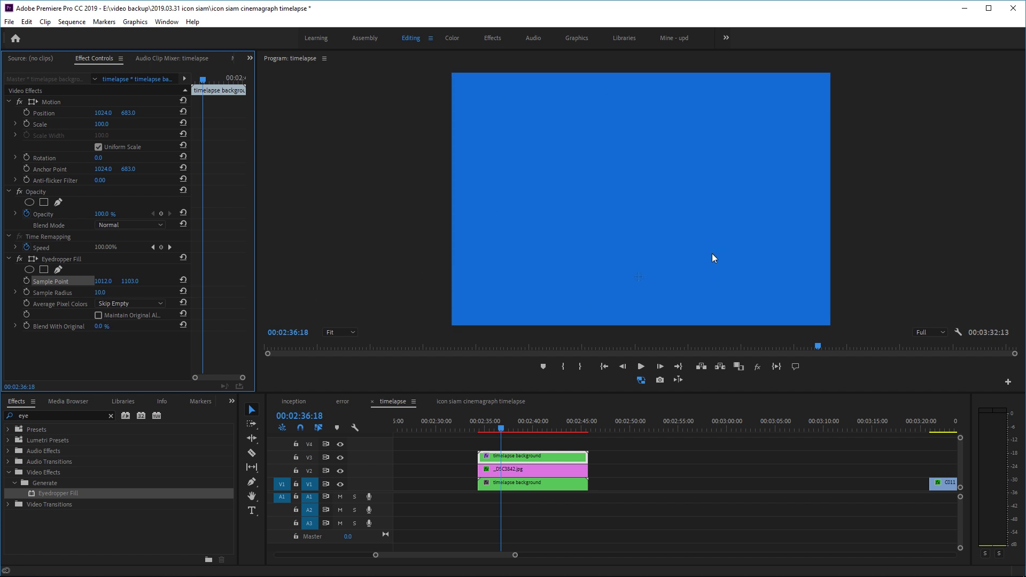
- Play back the V3 timelapse background copy to check how the Eyedropper Fill colour changes over time
{"action": "left_click", "coordinate": [497, 425]}
{"action": "key", "text": "space"}
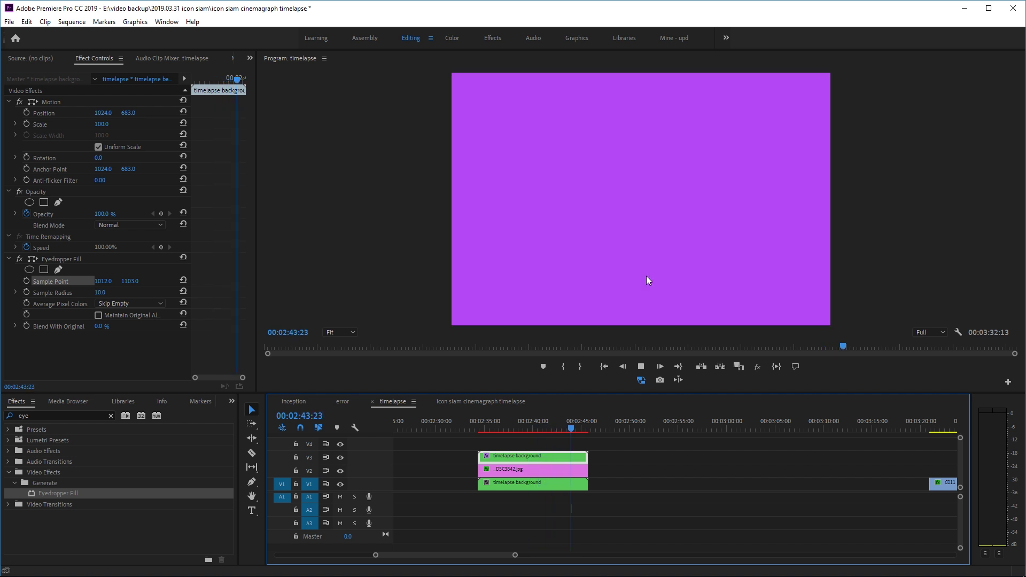
{"action": "left_click", "coordinate": [501, 422]}
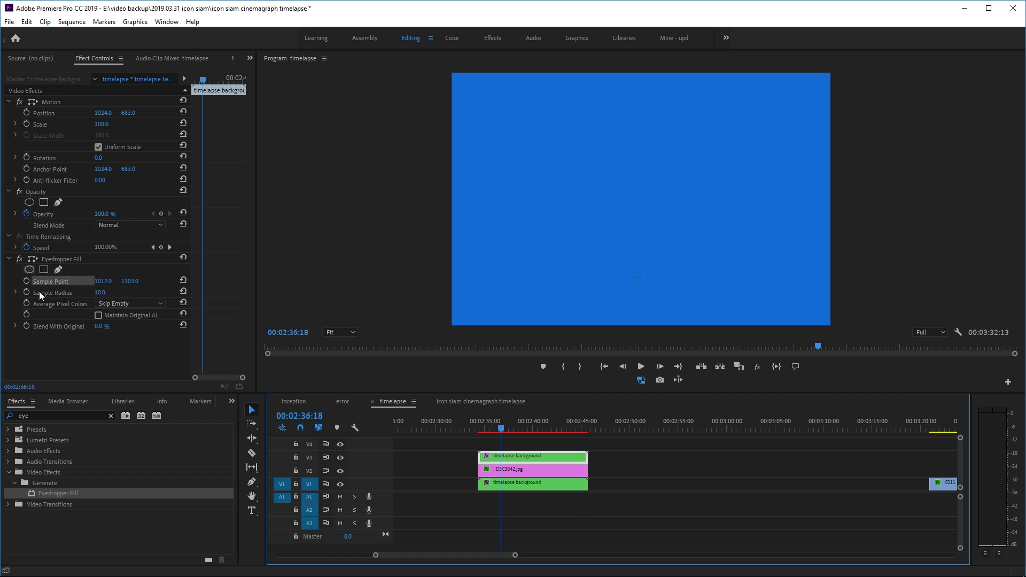
- Compare the Eyedropper Fill with Blend With Original at 100% and back at 0%, and preview the solid fill
{"action": "left_click_drag", "start_coordinate": [99, 327], "coordinate": [105, 327]}
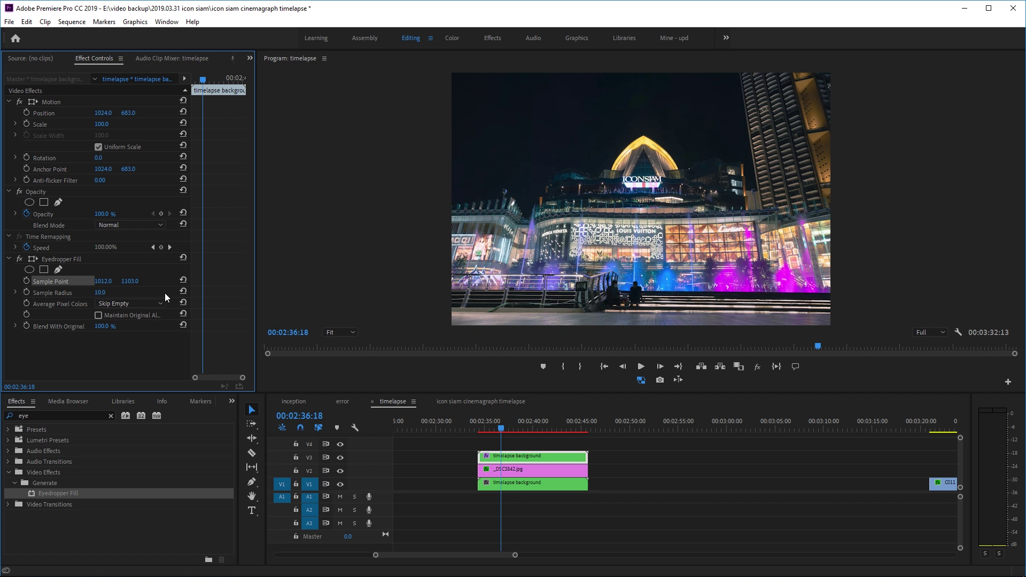
{"action": "left_click_drag", "start_coordinate": [100, 326], "coordinate": [65, 326]}
{"action": "key", "text": "space"}
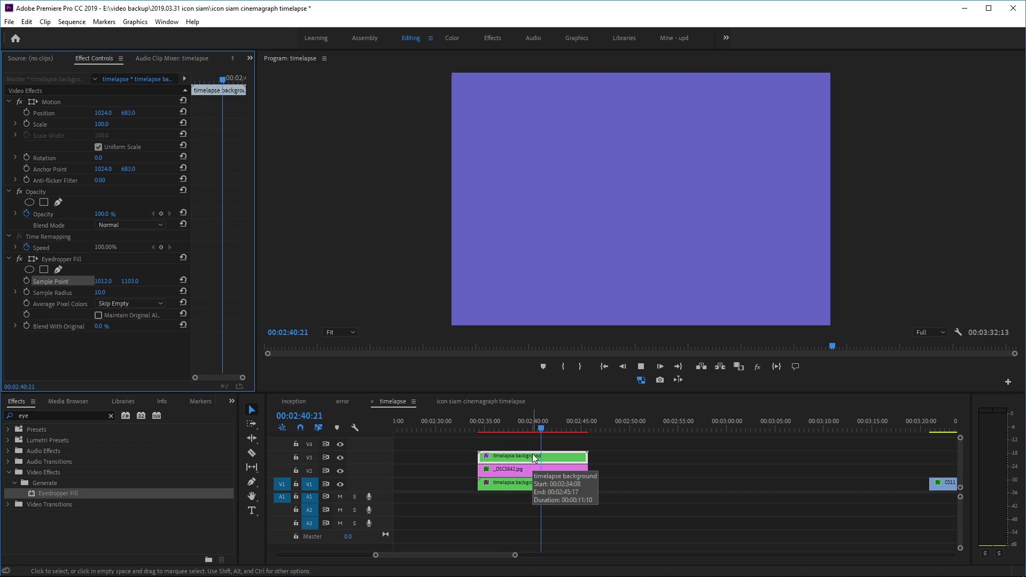
{"action": "key", "text": "space"}
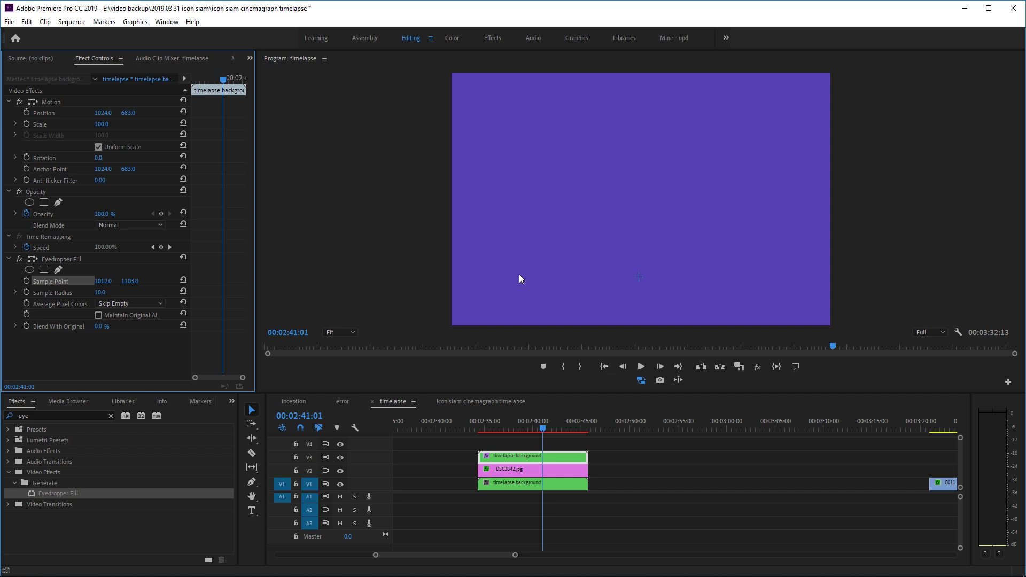
- Hide track V3 and copy Mask (1) from the opacity of the _DSC3842.jpg photo on V2
{"action": "left_click", "coordinate": [526, 471]}
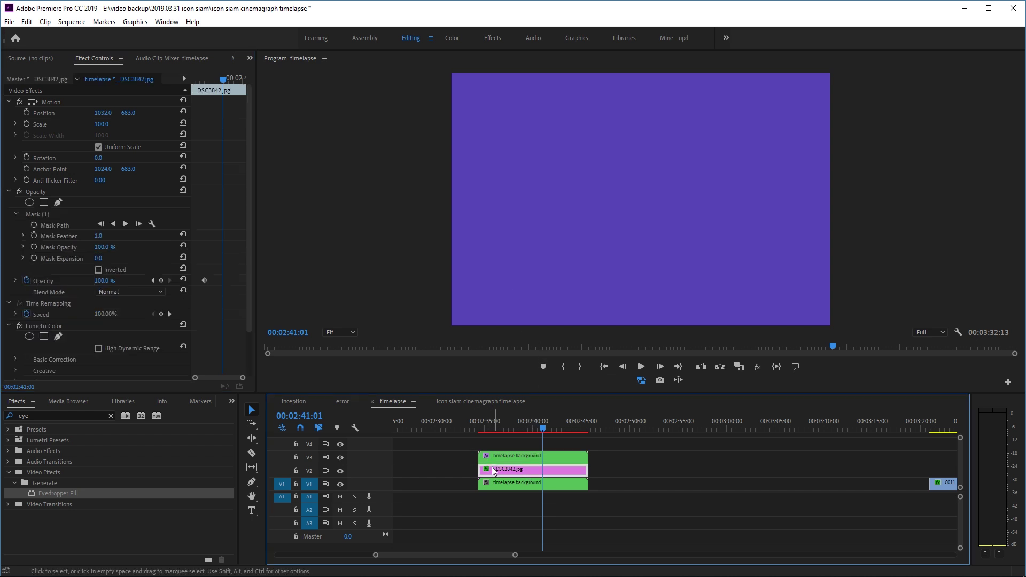
{"action": "left_click", "coordinate": [340, 457]}
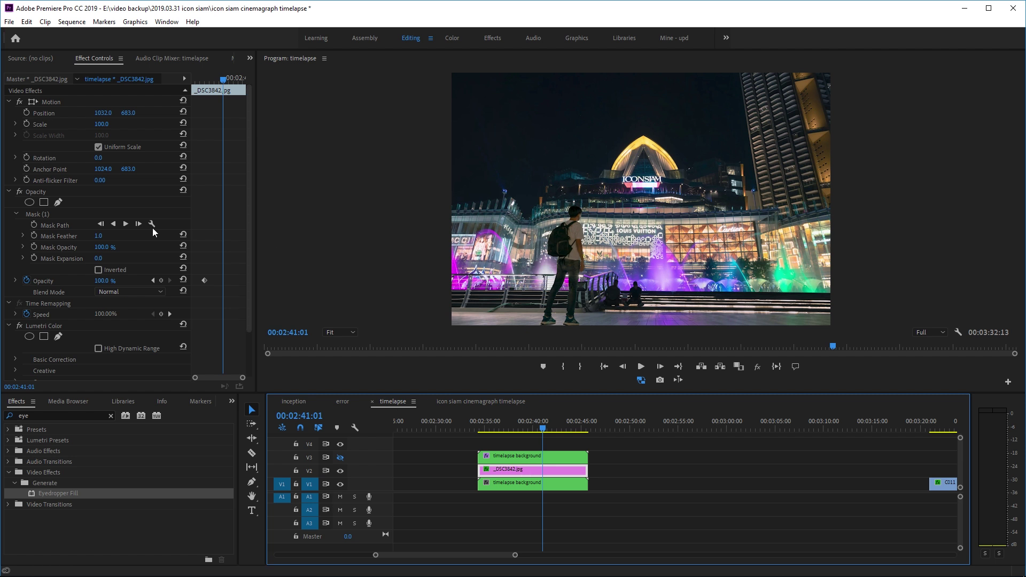
{"action": "left_click", "coordinate": [38, 212]}
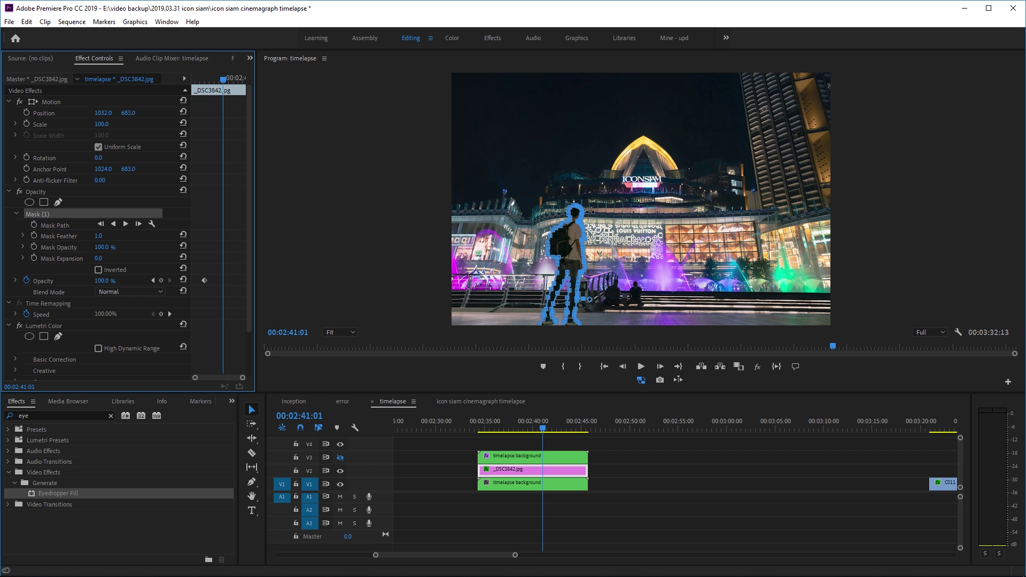
{"action": "right_click", "coordinate": [46, 216]}
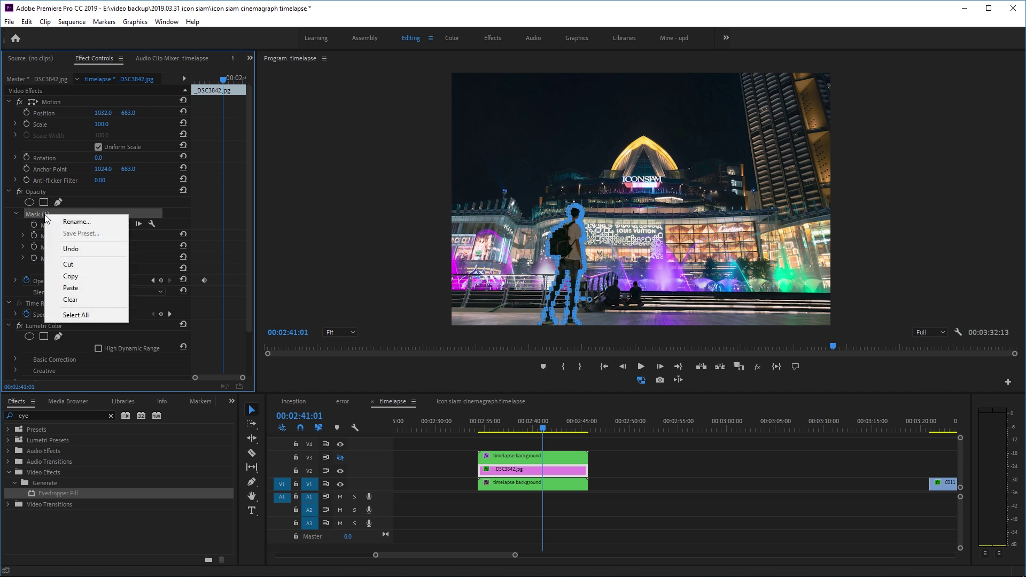
{"action": "left_click", "coordinate": [66, 274]}
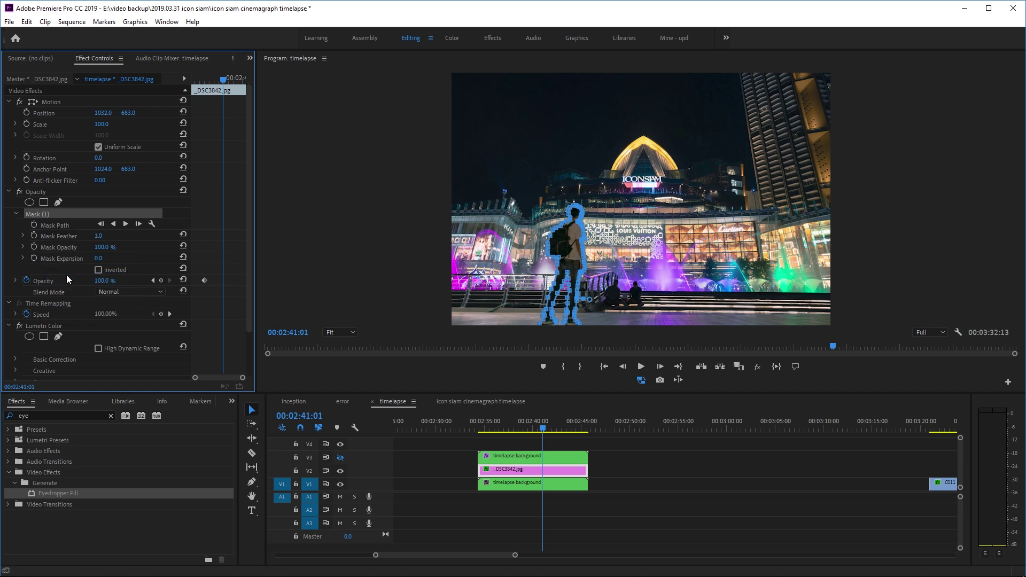
- Show track V3 again and paste the copied mask onto the opacity of its timelapse background copy
{"action": "left_click", "coordinate": [521, 456]}
{"action": "left_click", "coordinate": [341, 457]}
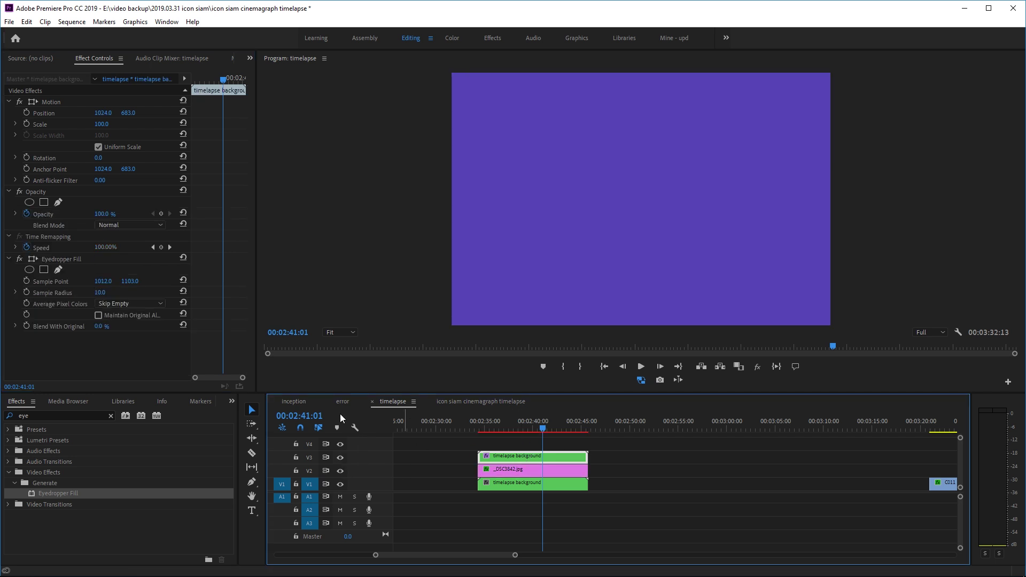
{"action": "right_click", "coordinate": [38, 192]}
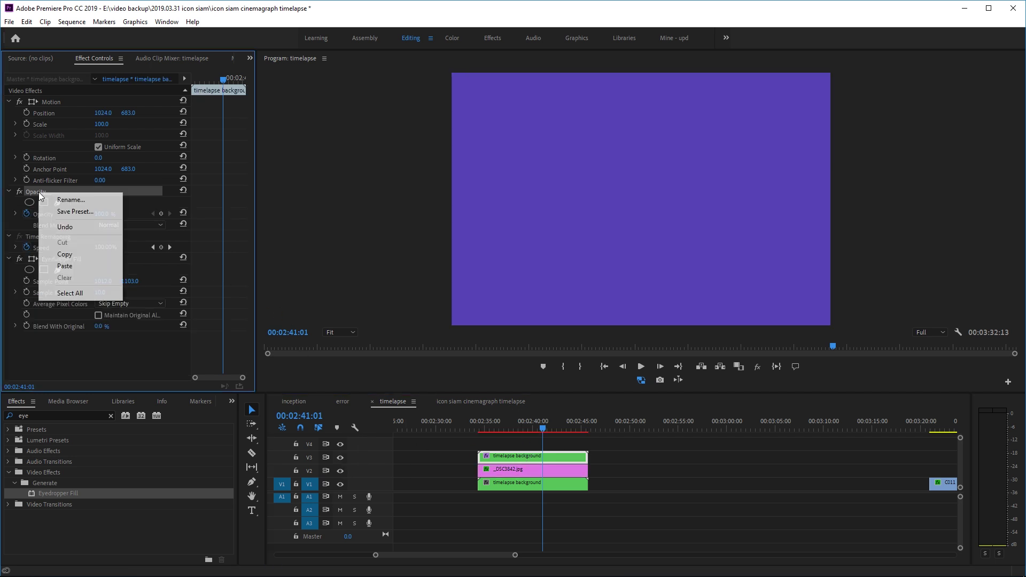
{"action": "left_click", "coordinate": [82, 262]}
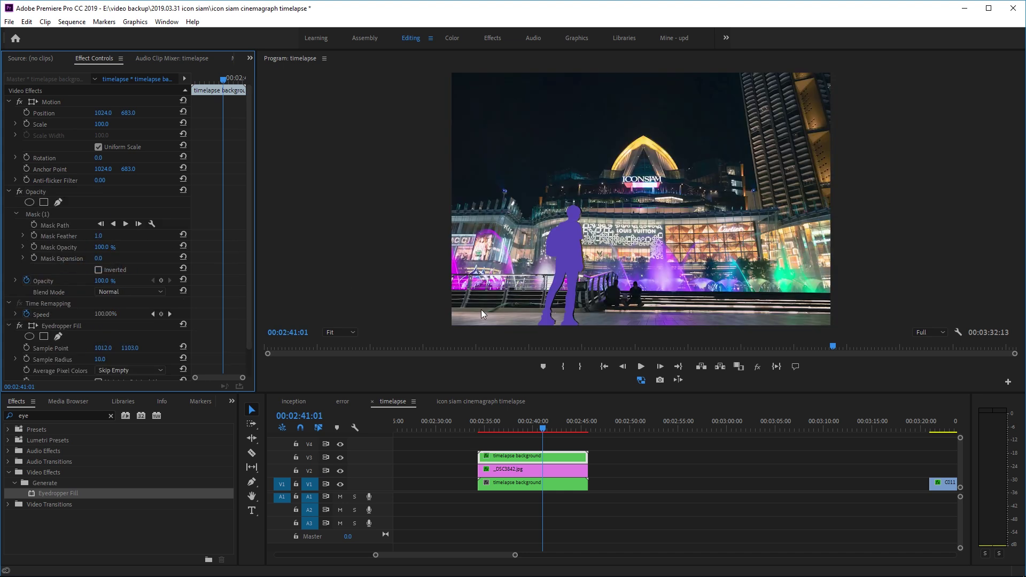
- Play back the sequence to check the masked colour fill over the man's figure
{"action": "left_click", "coordinate": [566, 457]}
{"action": "key", "text": "space"}
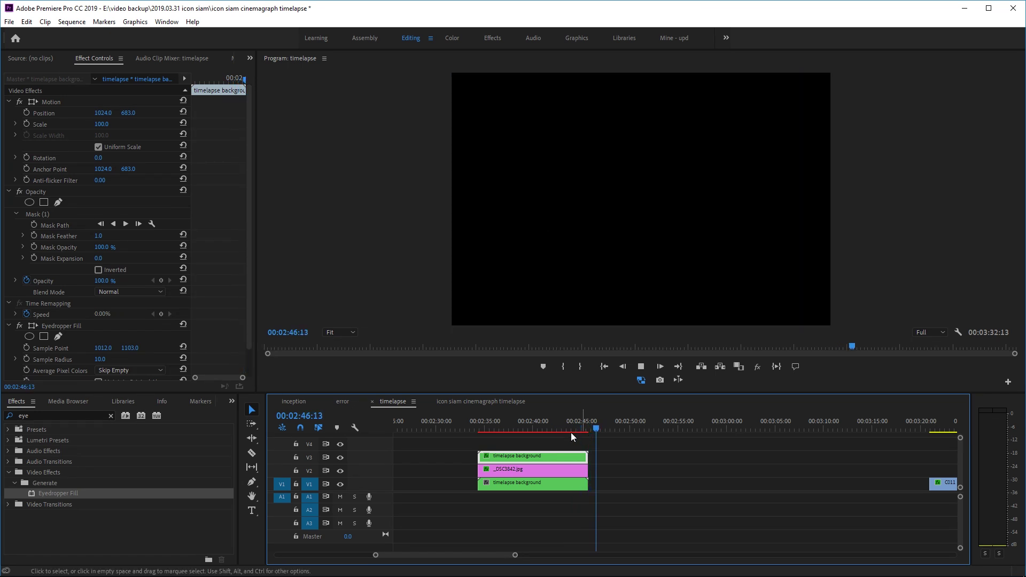
{"action": "left_click", "coordinate": [539, 425]}
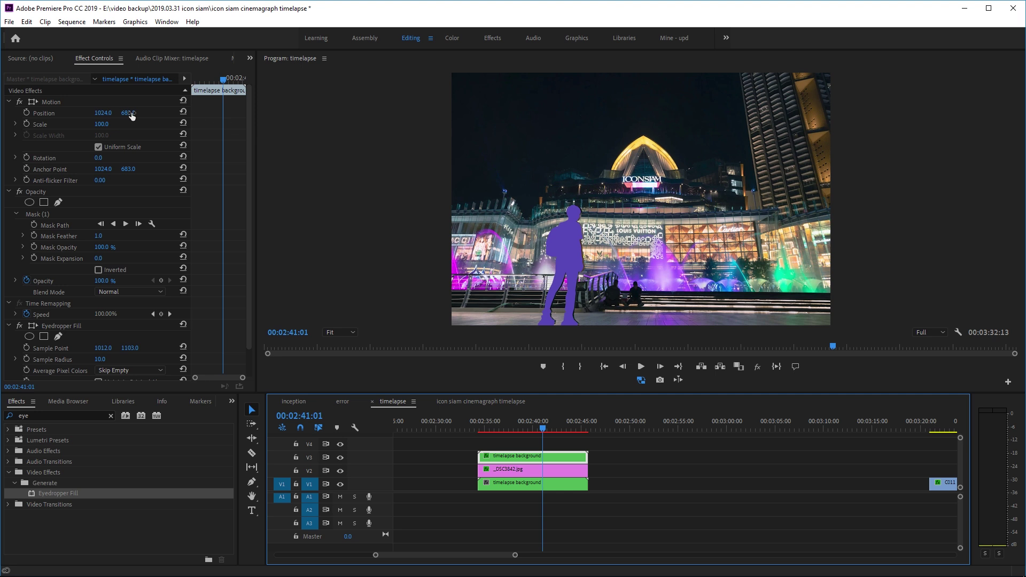
- Set the V3 copy's horizontal position to 1032 to align the colour silhouette with the man, and preview the alignment
{"action": "left_click_drag", "start_coordinate": [107, 117], "coordinate": [109, 117]}
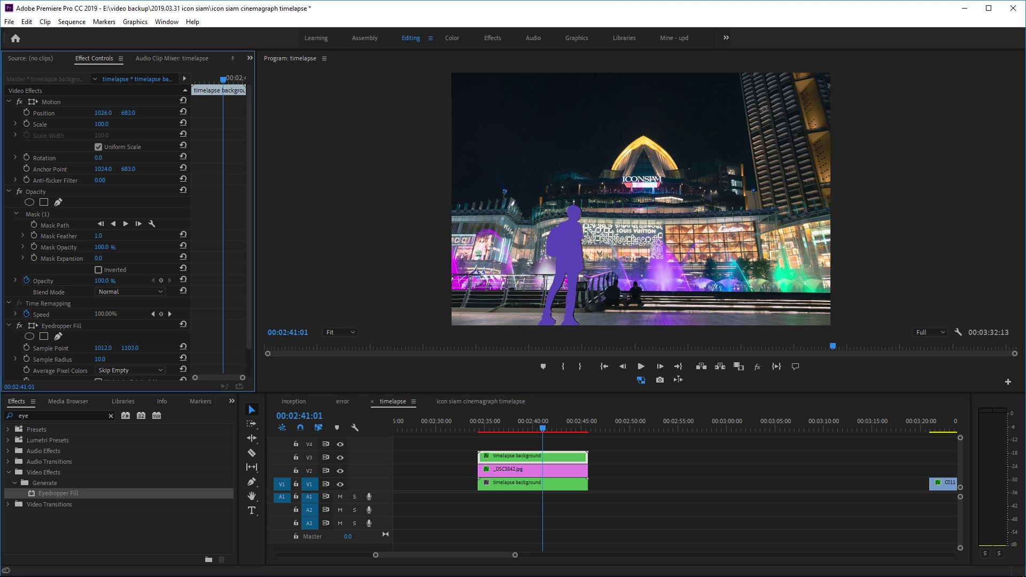
{"action": "key", "text": "space"}
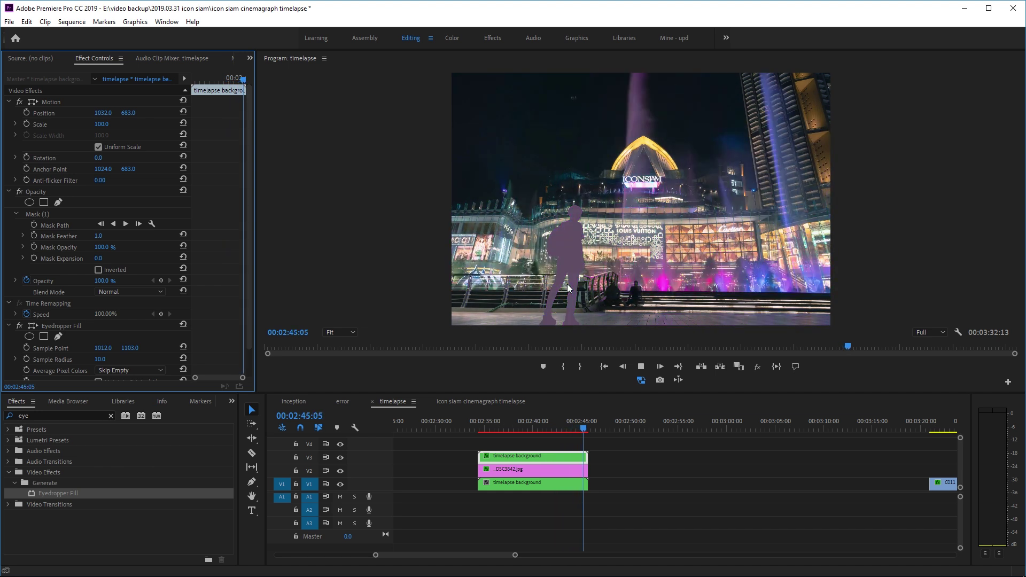
{"action": "left_click", "coordinate": [499, 419]}
{"action": "key", "text": "space"}
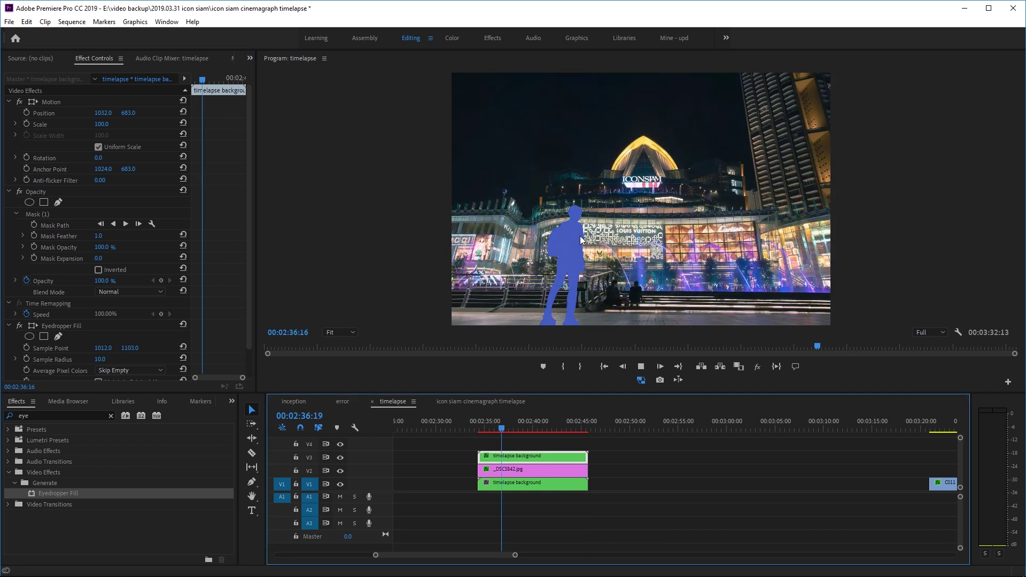
- Set the V3 copy's opacity blend mode to Color and preview the tinted man
{"action": "left_click", "coordinate": [516, 427]}
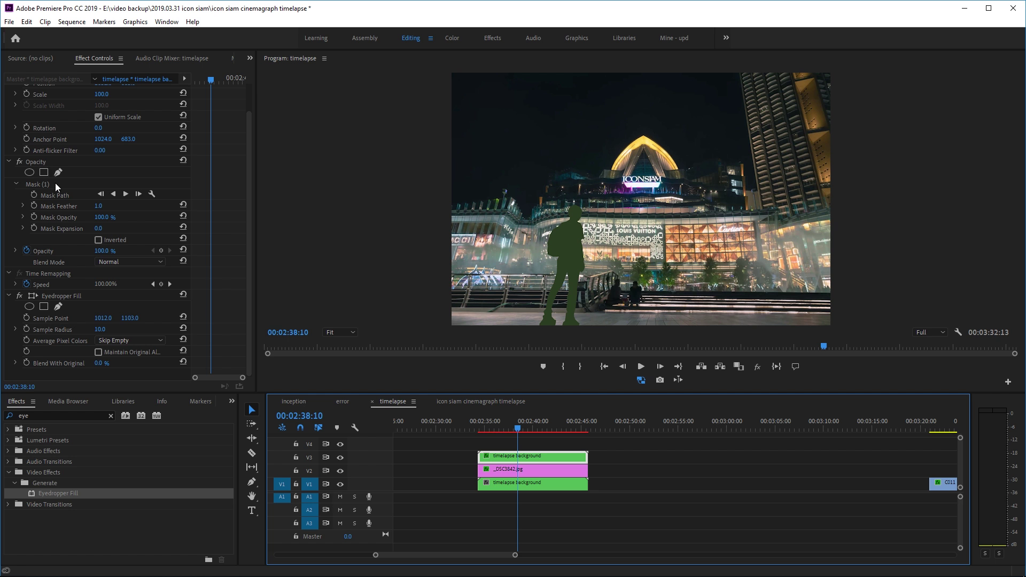
{"action": "left_click", "coordinate": [112, 261]}
{"action": "left_click", "coordinate": [114, 245]}
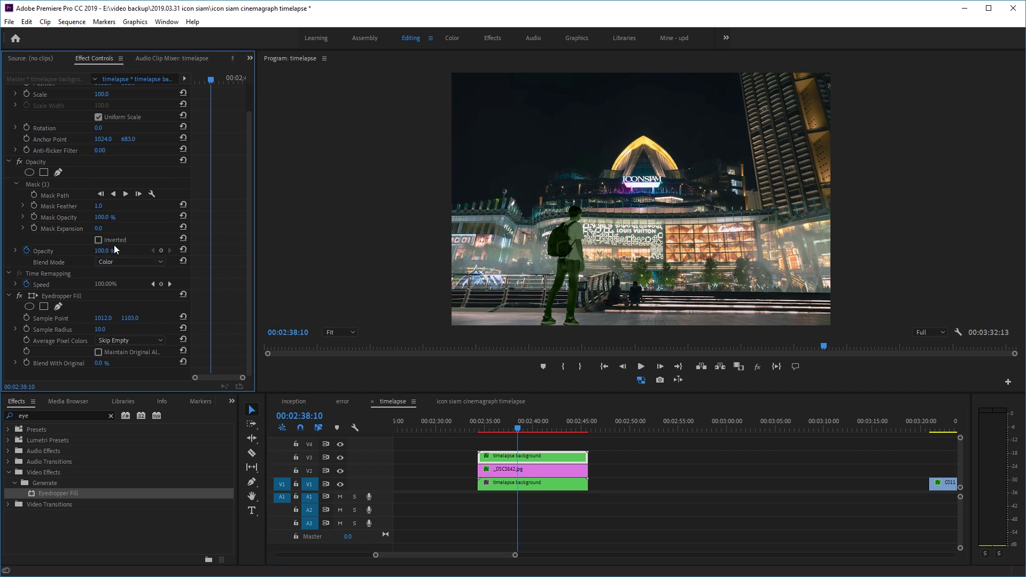
{"action": "left_click", "coordinate": [489, 422]}
{"action": "key", "text": "space"}
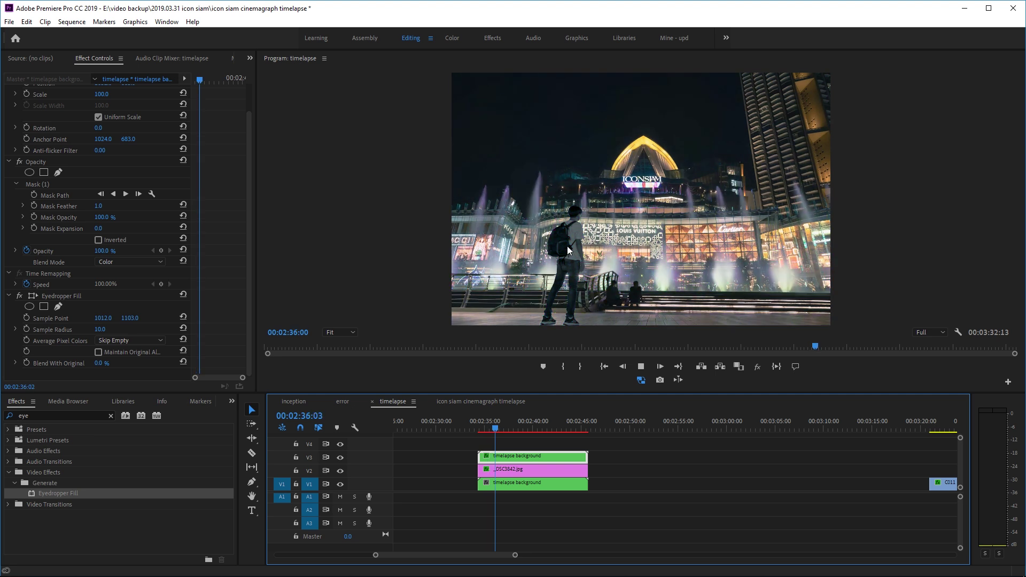
{"action": "key", "text": "space"}
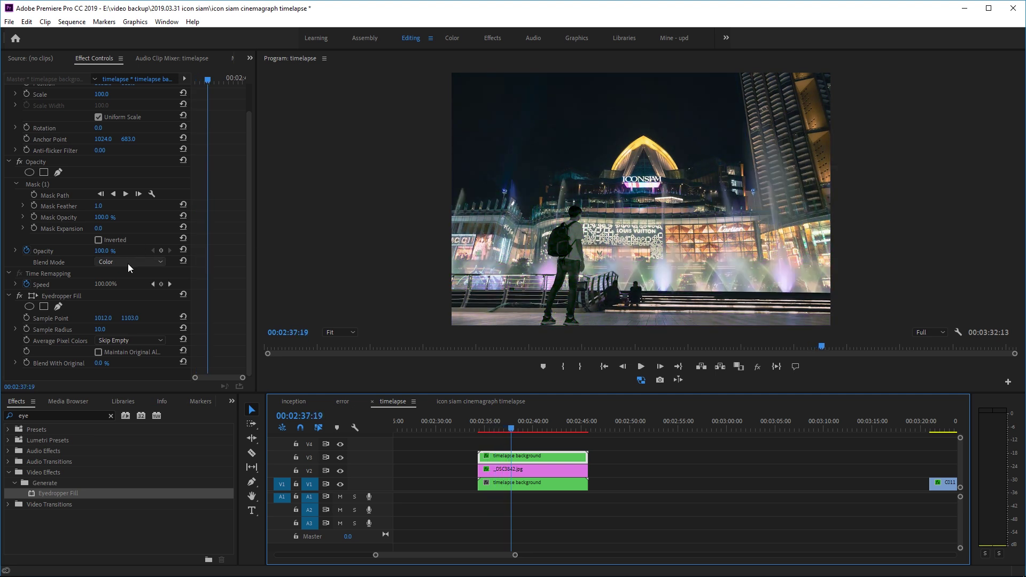
- Compare the V3 copy's silhouette in Normal blend mode during playback, and restore the Color blend mode
{"action": "left_click", "coordinate": [129, 261]}
{"action": "scroll", "coordinate": [131, 54], "scroll_direction": "up", "scroll_amount": 3}
{"action": "left_click", "coordinate": [123, 6]}
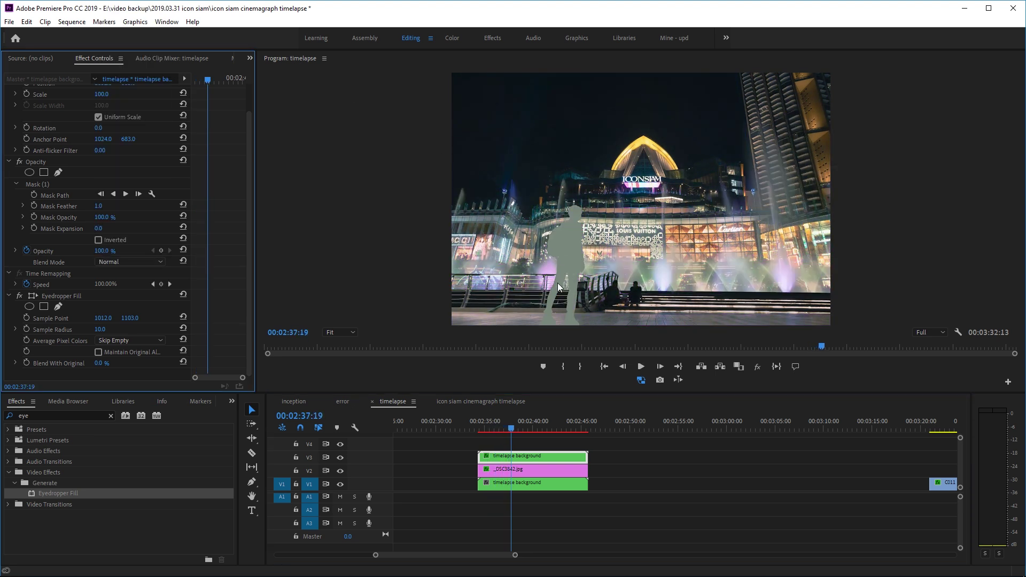
{"action": "key", "text": "space"}
{"action": "left_click", "coordinate": [153, 262]}
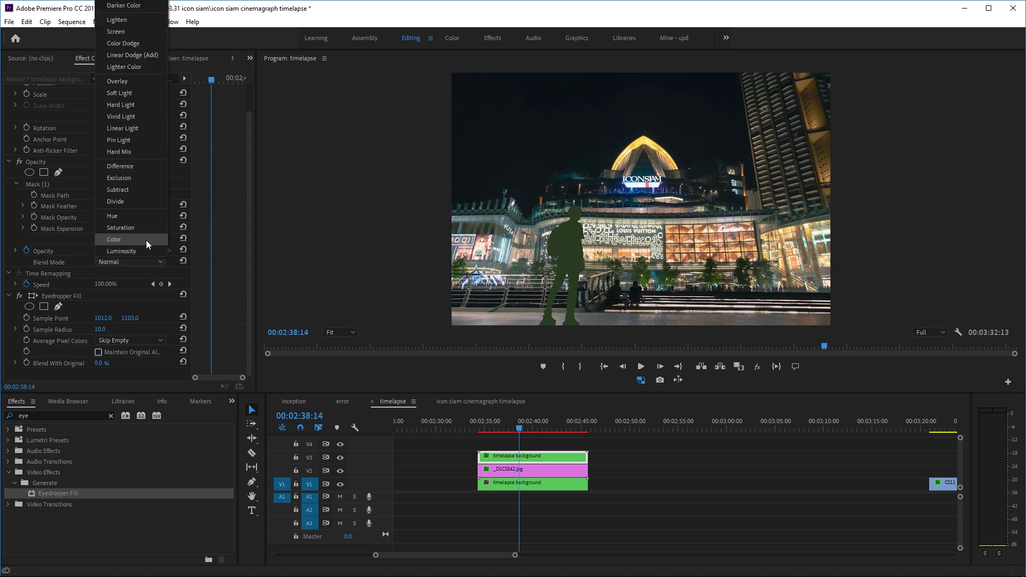
{"action": "left_click", "coordinate": [146, 239]}
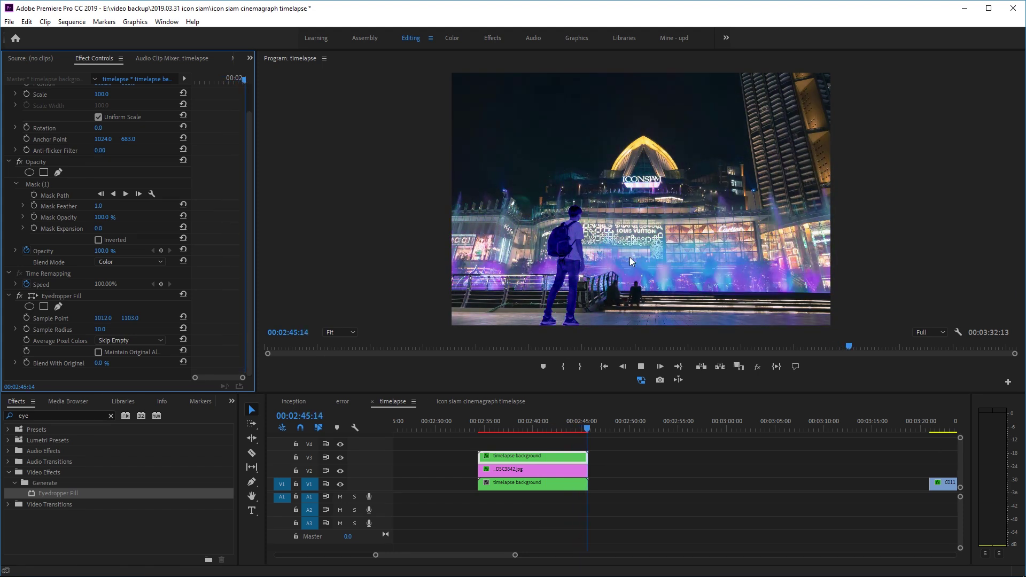
- Set the Mask Opacity of the V3 copy's Mask (1) to 27% to soften the colour on the man
{"action": "left_click", "coordinate": [517, 420]}
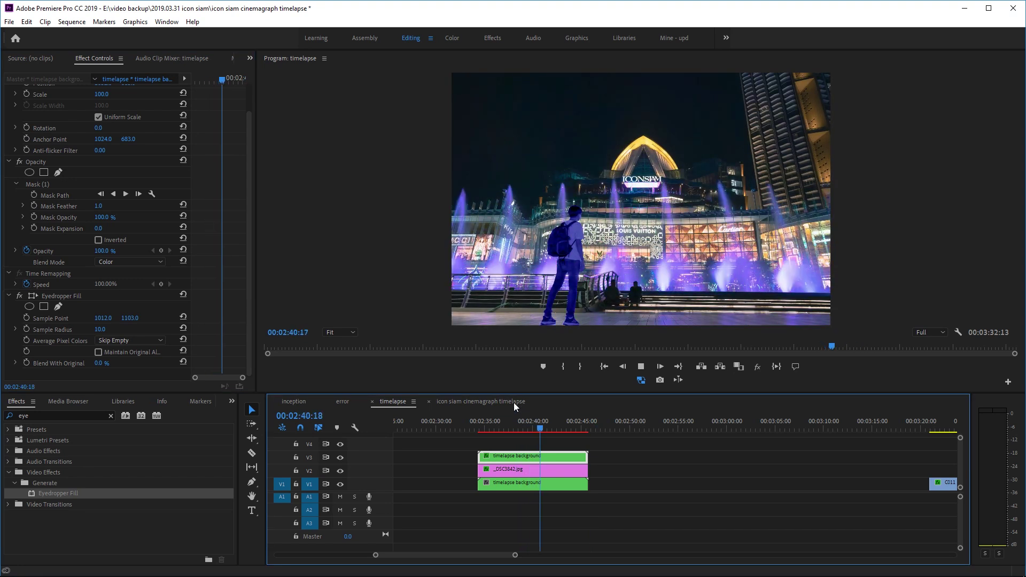
{"action": "key", "text": "space"}
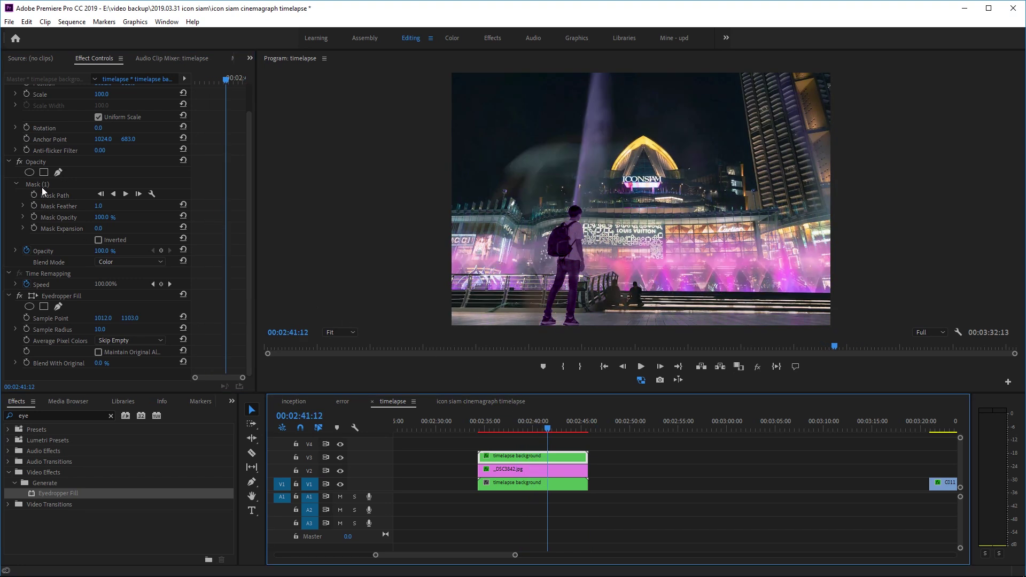
{"action": "left_click", "coordinate": [101, 217]}
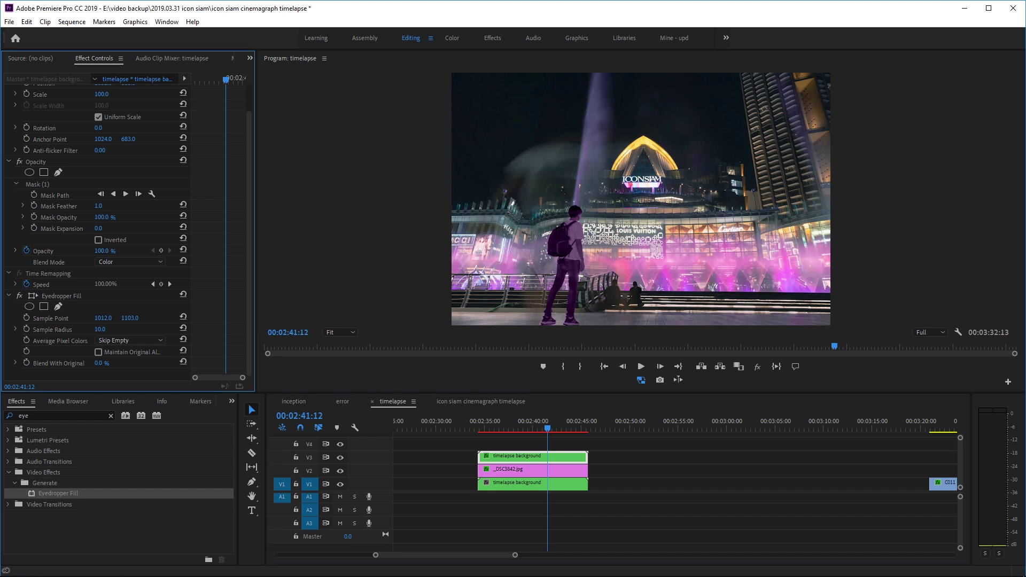
{"action": "type", "text": "40"}
{"action": "key", "text": "Return"}
- Play back the timelapse section repeatedly to check how the fountain-coloured light falls on the man
{"action": "left_click", "coordinate": [485, 425]}
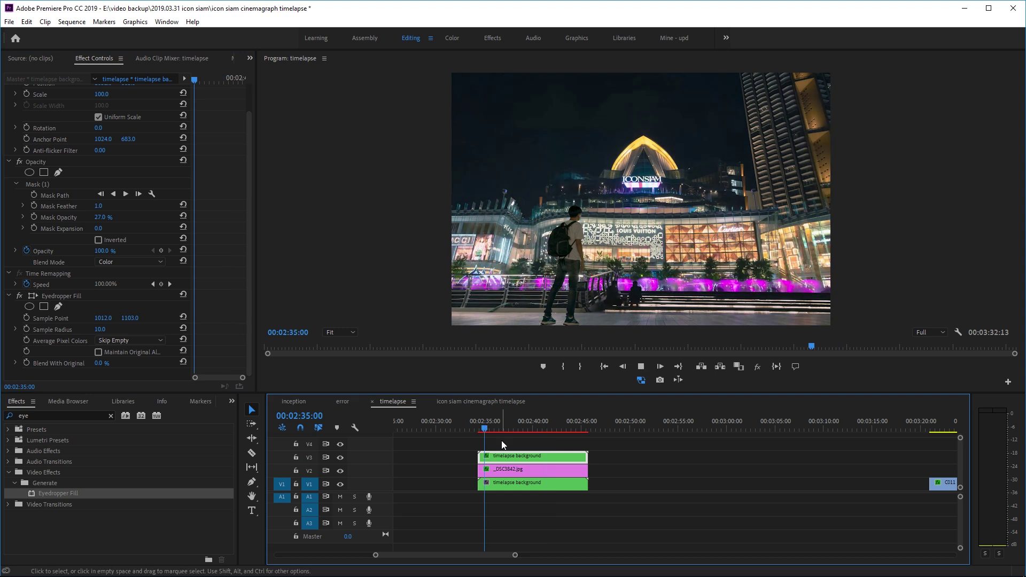
{"action": "key", "text": "space"}
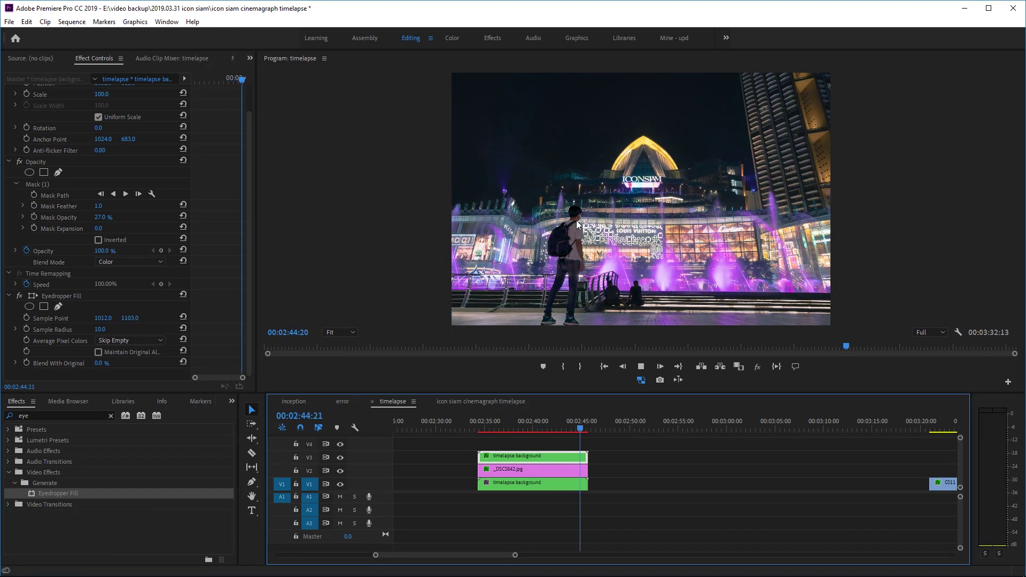
{"action": "left_click", "coordinate": [505, 423]}
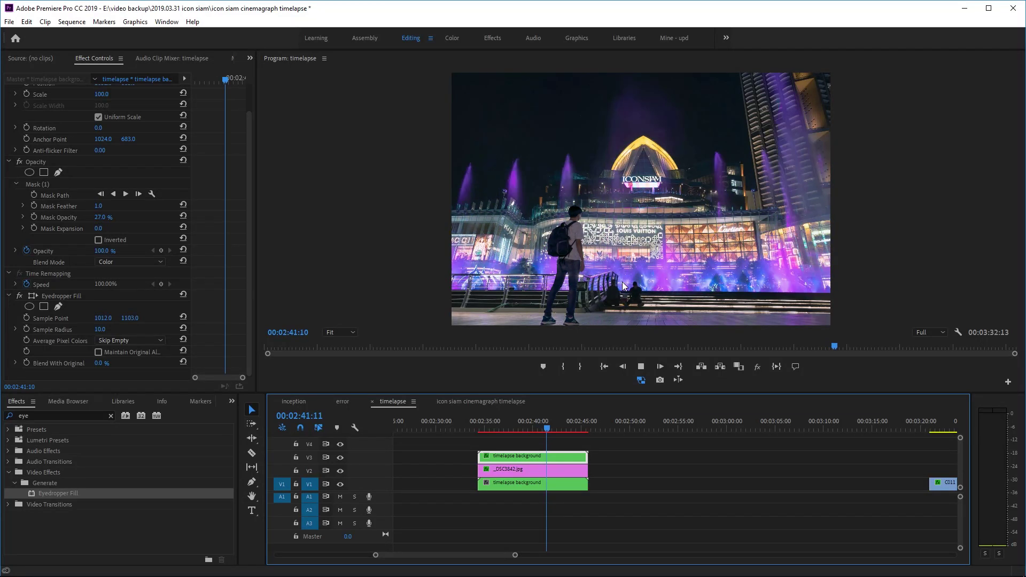
{"action": "left_click", "coordinate": [501, 422]}
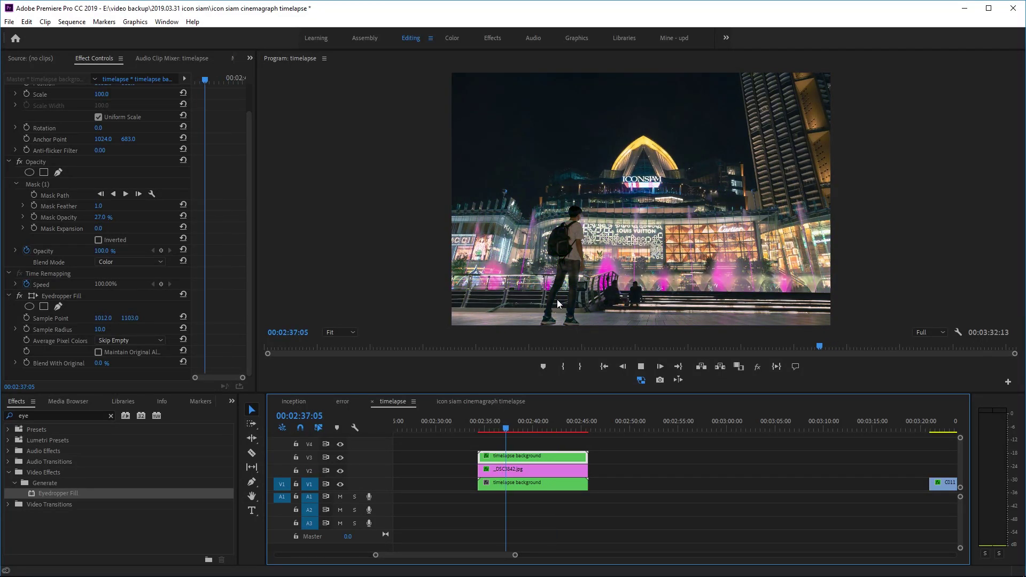
{"action": "key", "text": "space"}
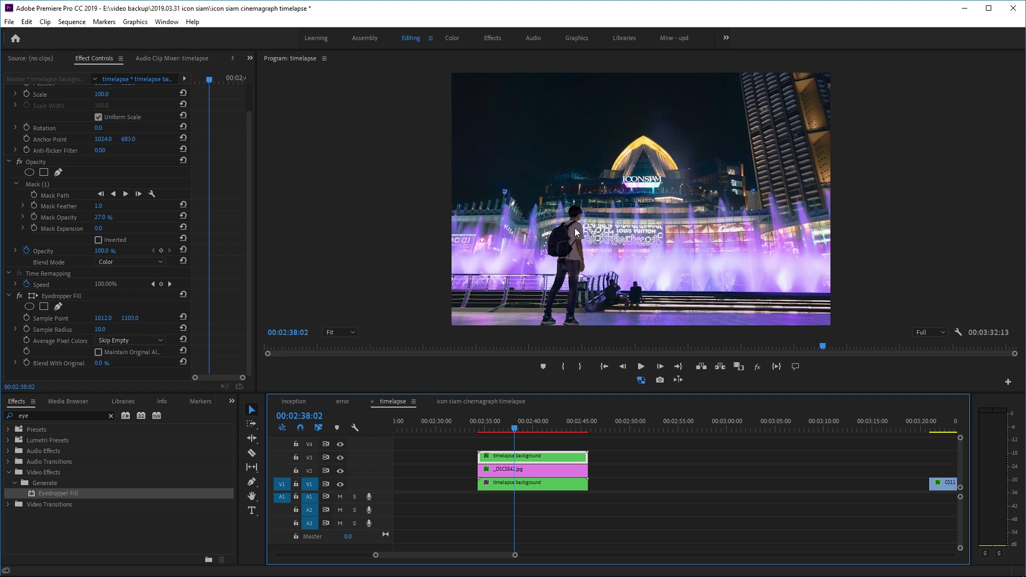
{"action": "key", "text": "space"}
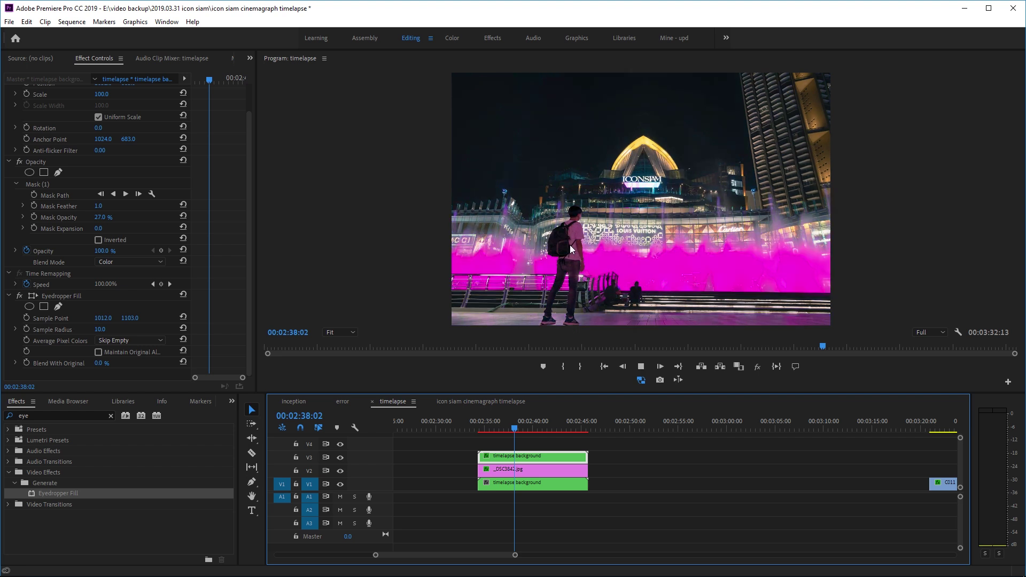
{"action": "left_click", "coordinate": [508, 421]}
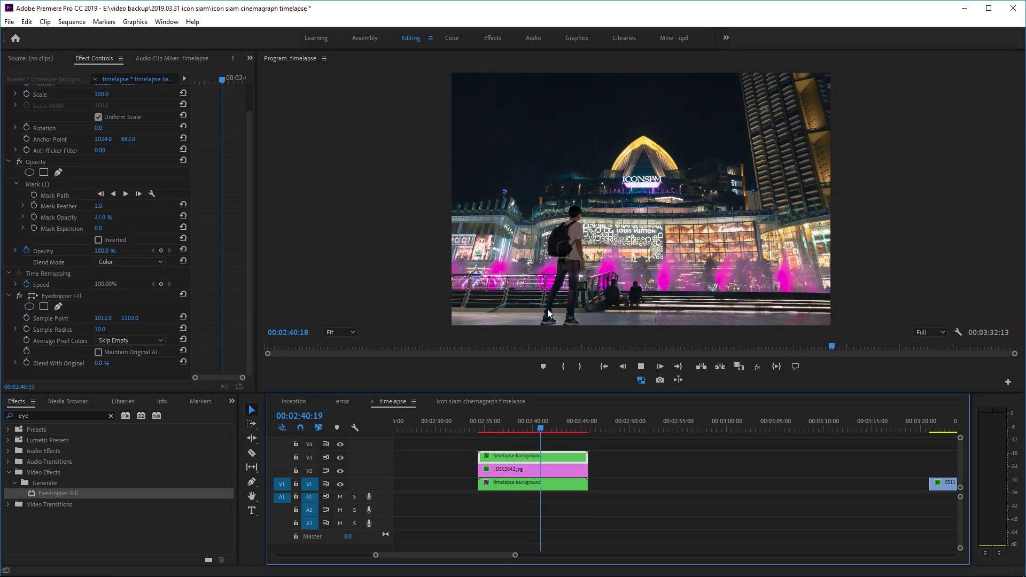
- Reshape Mask (1) of the V3 timelapse background copy so it covers only the man's fountain-facing side, excluding the backpack
{"action": "key", "text": "space"}
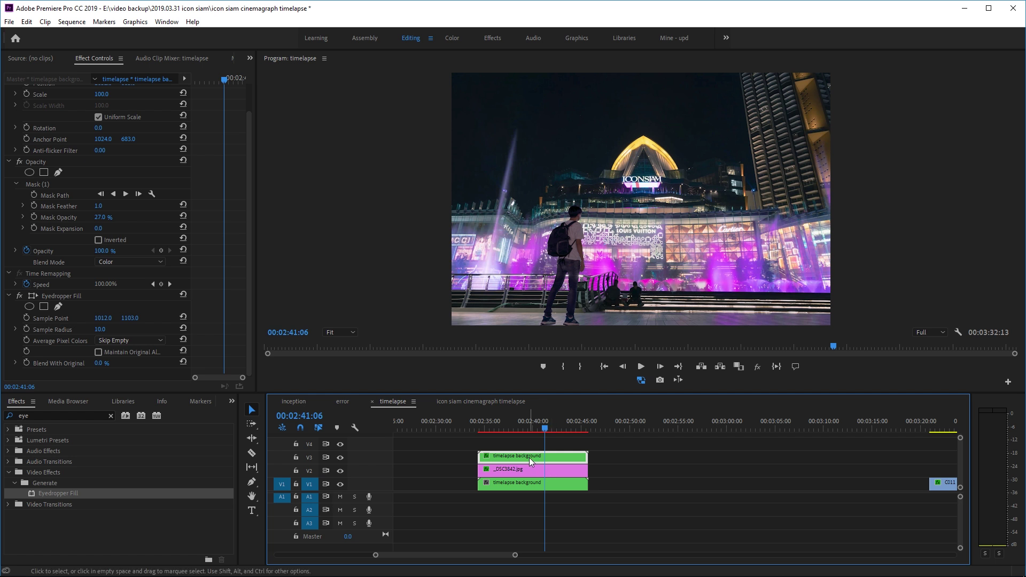
{"action": "left_click", "coordinate": [38, 184]}
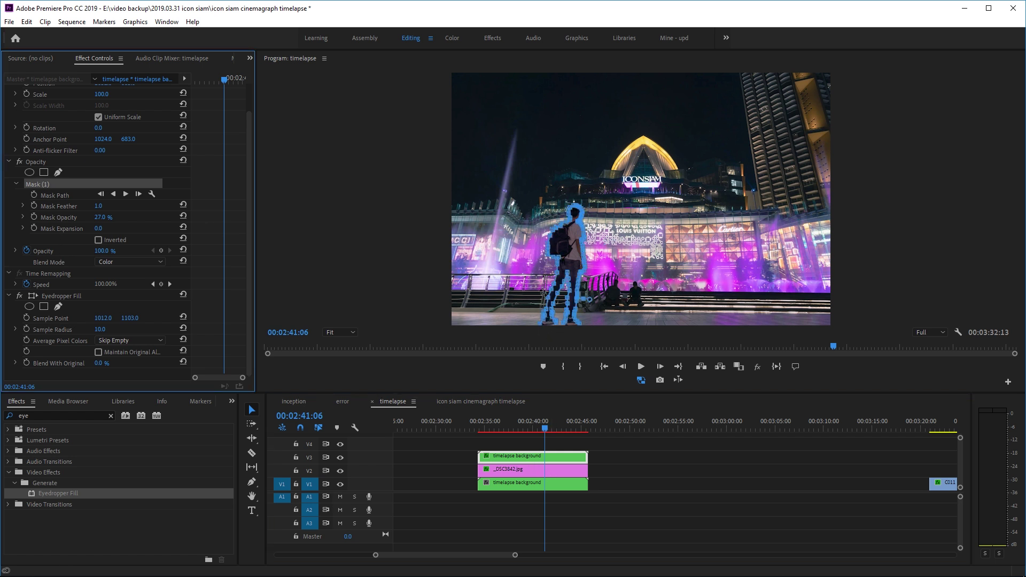
{"action": "left_click", "coordinate": [340, 333]}
{"action": "left_click", "coordinate": [341, 404]}
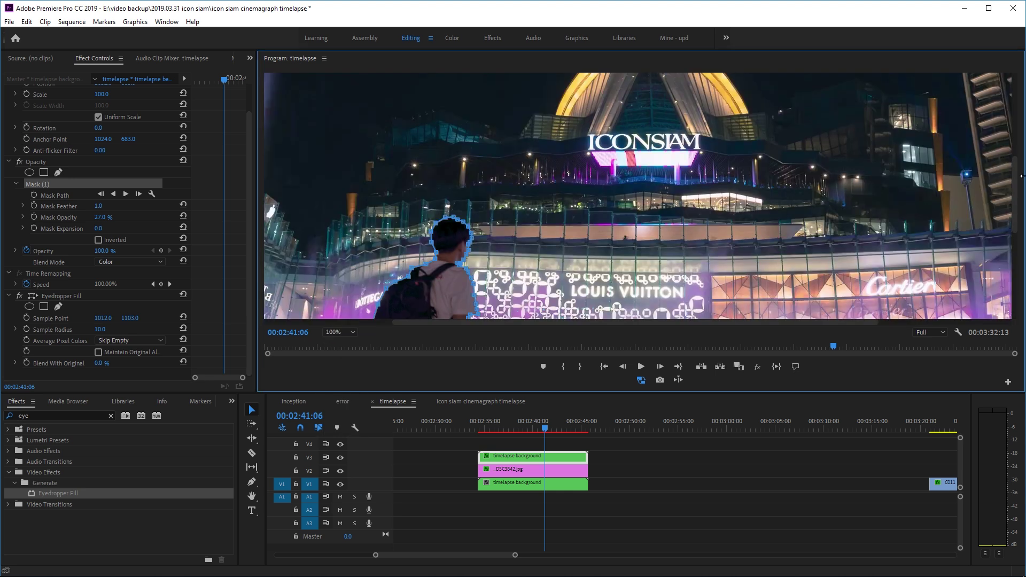
{"action": "left_click_drag", "start_coordinate": [1018, 182], "coordinate": [1010, 231]}
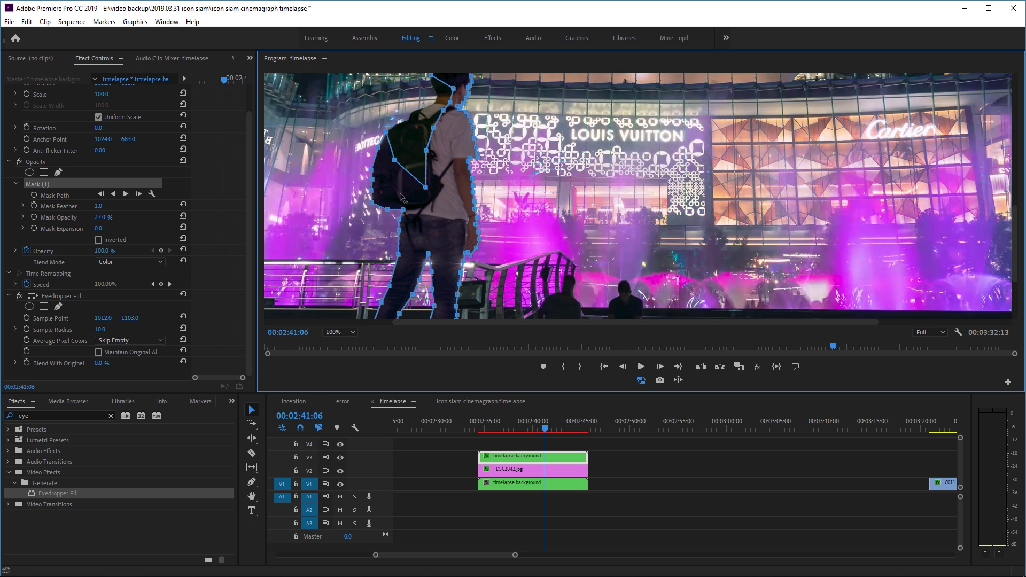
{"action": "left_click_drag", "start_coordinate": [402, 197], "coordinate": [419, 209]}
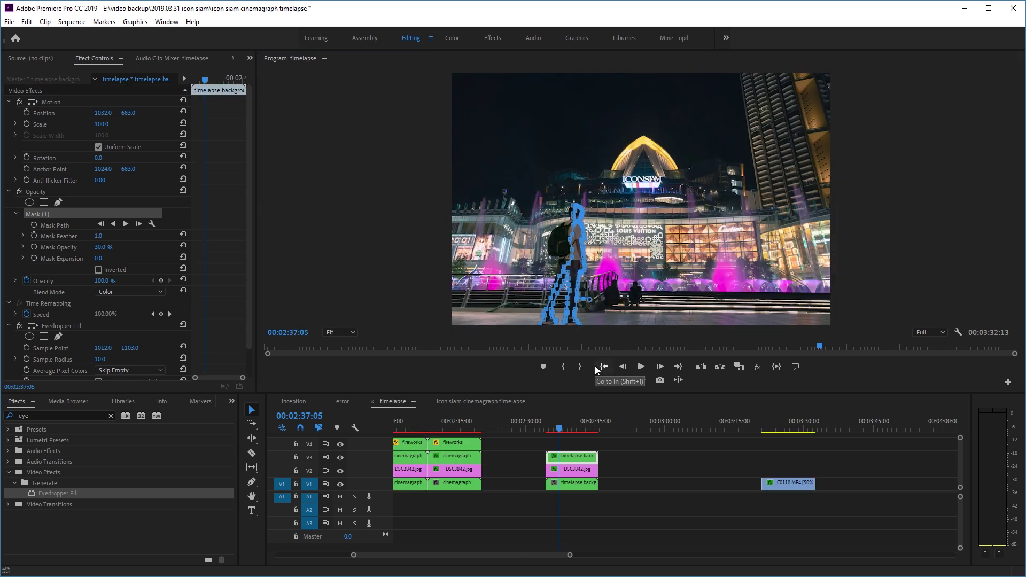
- Play back the timelapse section several times to check the tint on the man's fountain-facing side in the full frame
{"action": "key", "text": "space"}
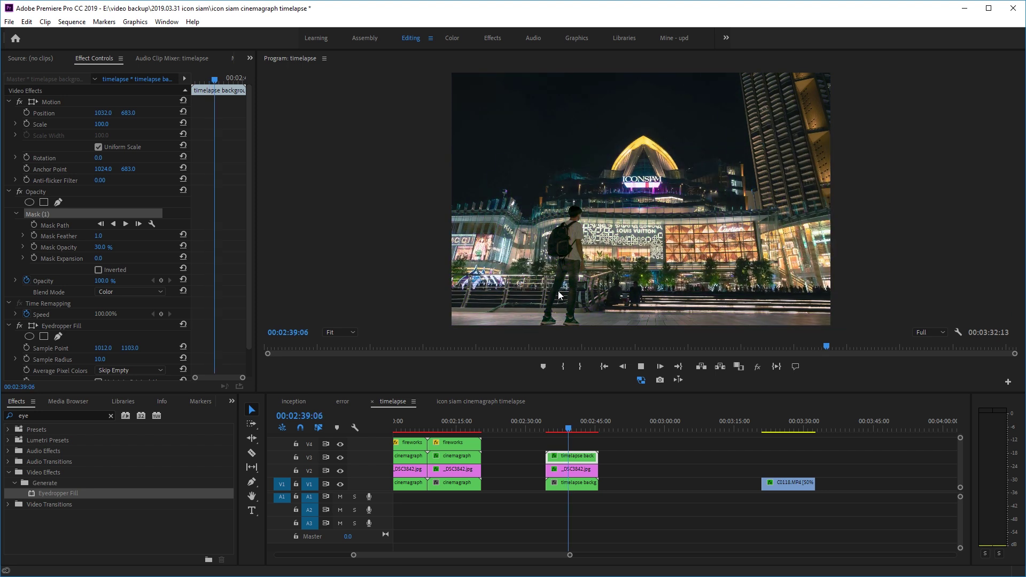
{"action": "left_click", "coordinate": [567, 422]}
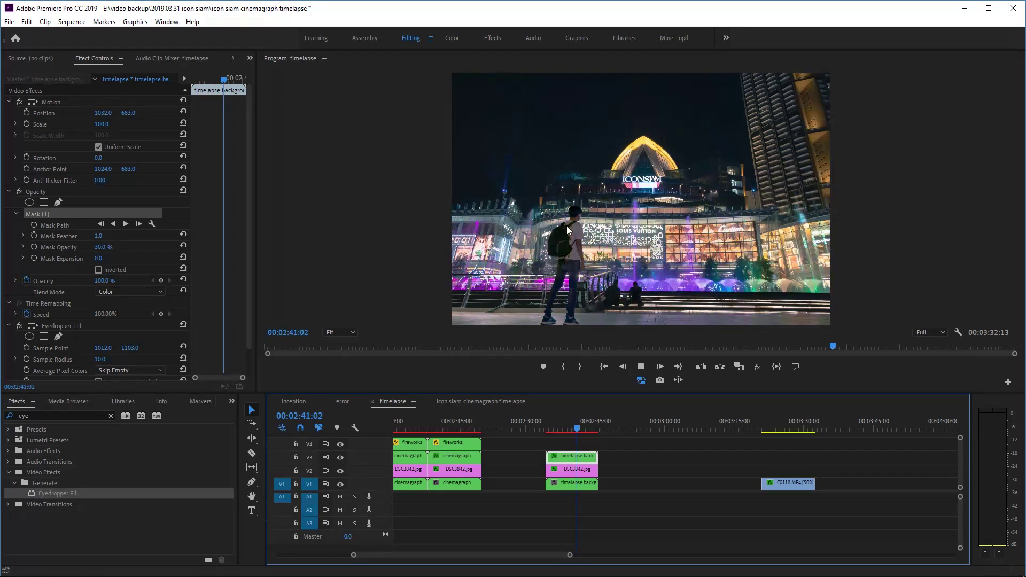
{"action": "left_click", "coordinate": [568, 429]}
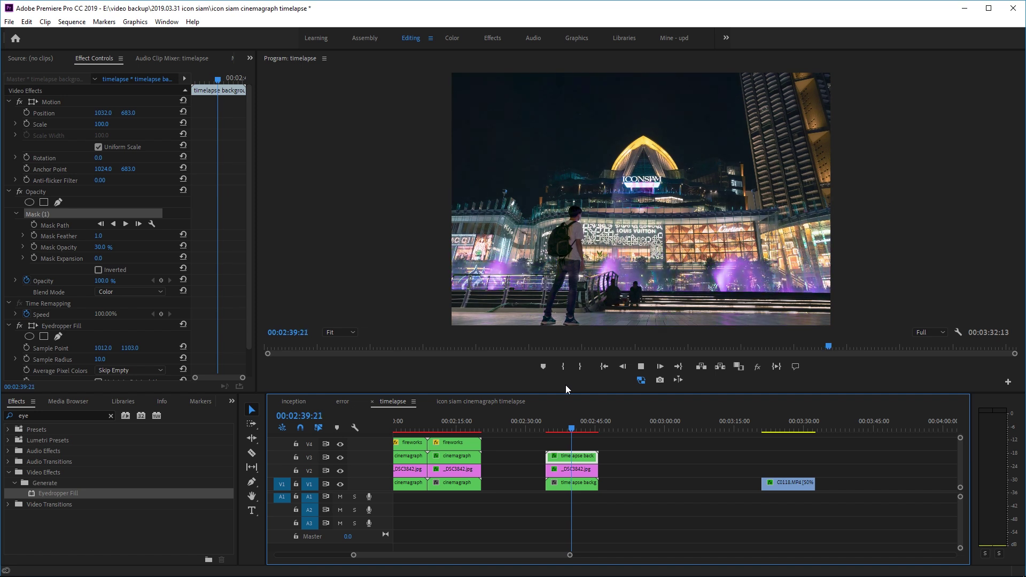
{"action": "key", "text": "space"}
- Inspect the man at 100% zoom while playing the timelapse section to examine the edge of the coloured area
{"action": "left_click", "coordinate": [341, 332]}
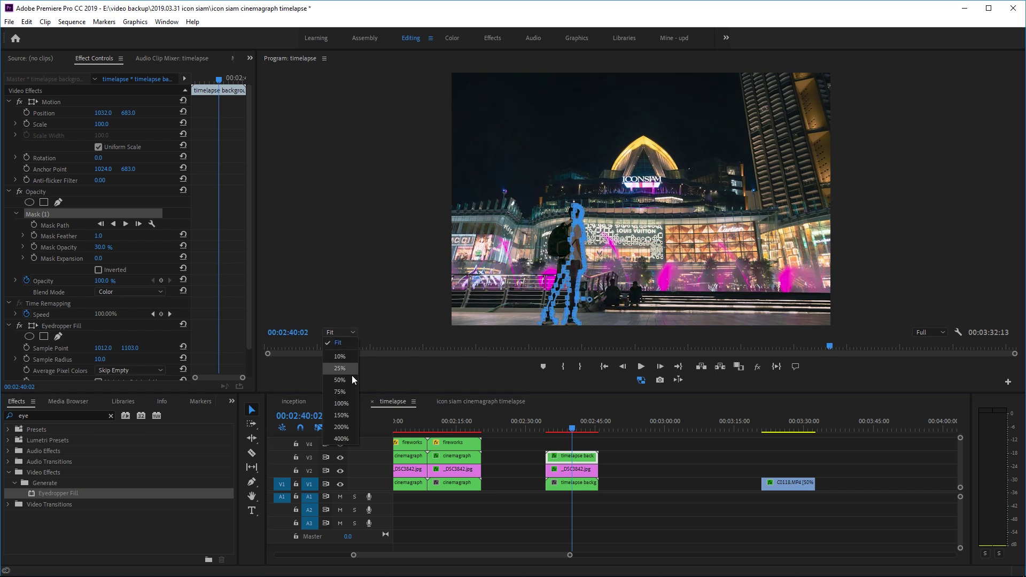
{"action": "left_click", "coordinate": [345, 407]}
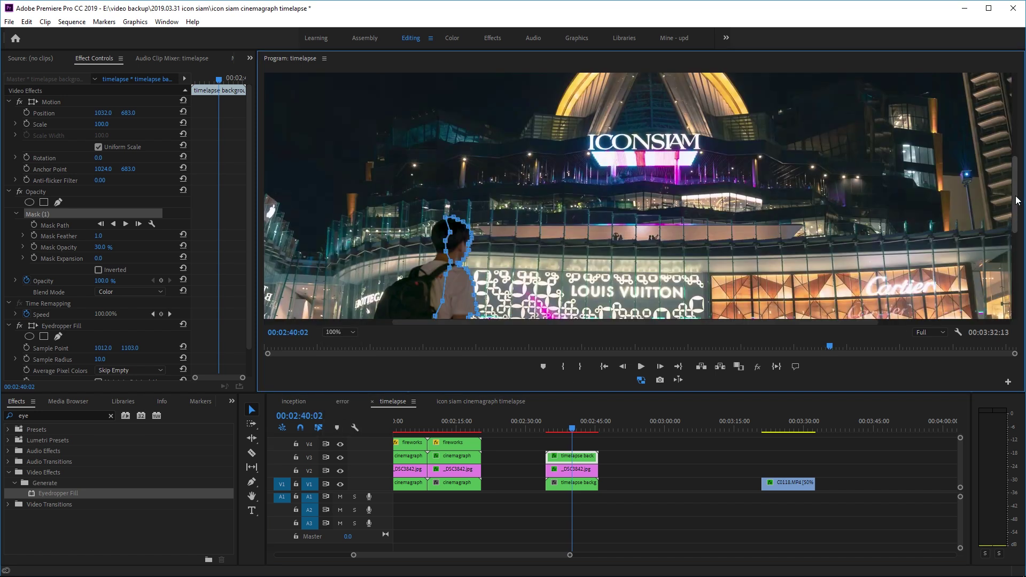
{"action": "scroll", "coordinate": [1017, 201], "scroll_direction": "down", "scroll_amount": 3}
{"action": "left_click", "coordinate": [554, 427]}
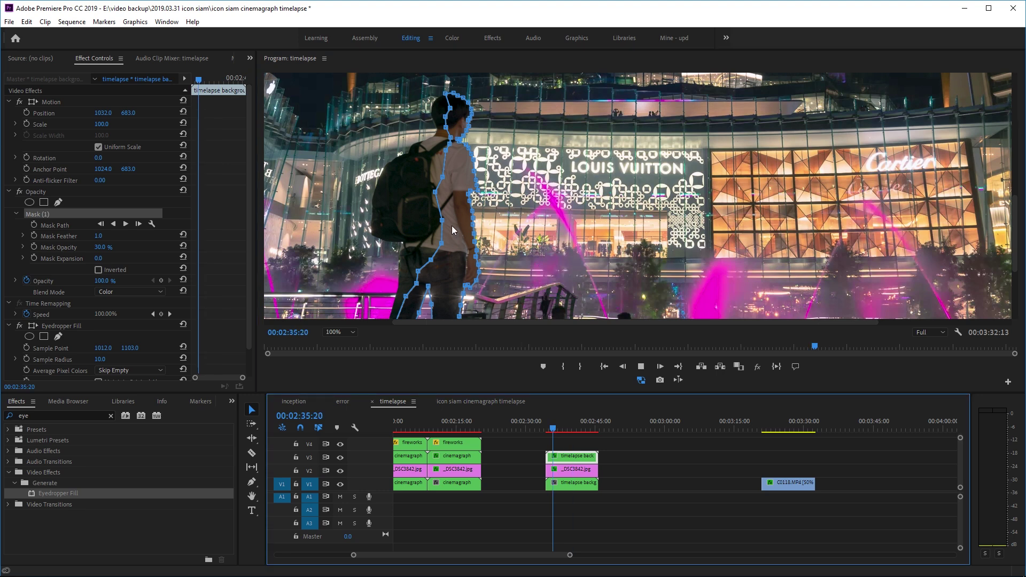
{"action": "key", "text": "space"}
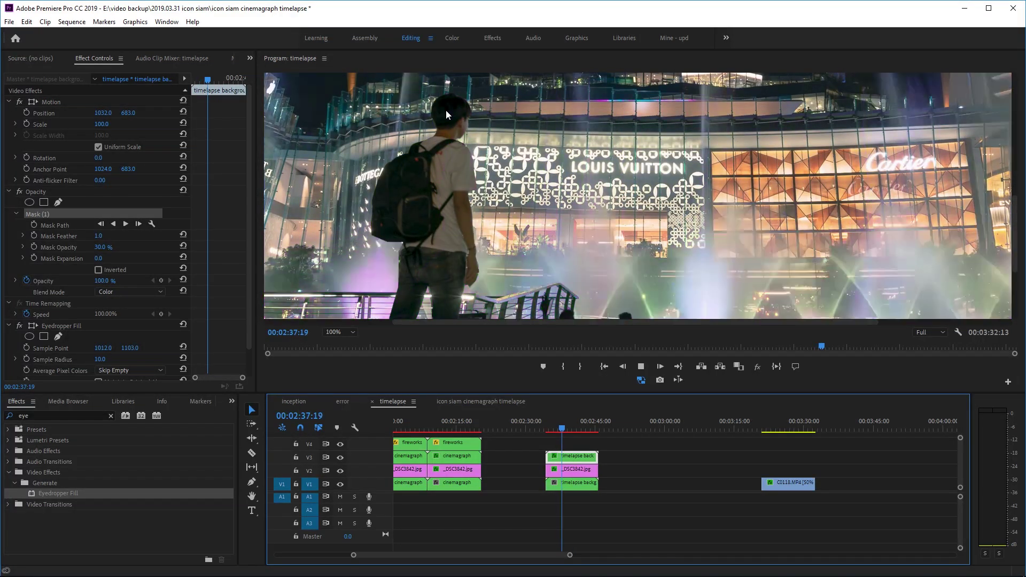
{"action": "key", "text": "space"}
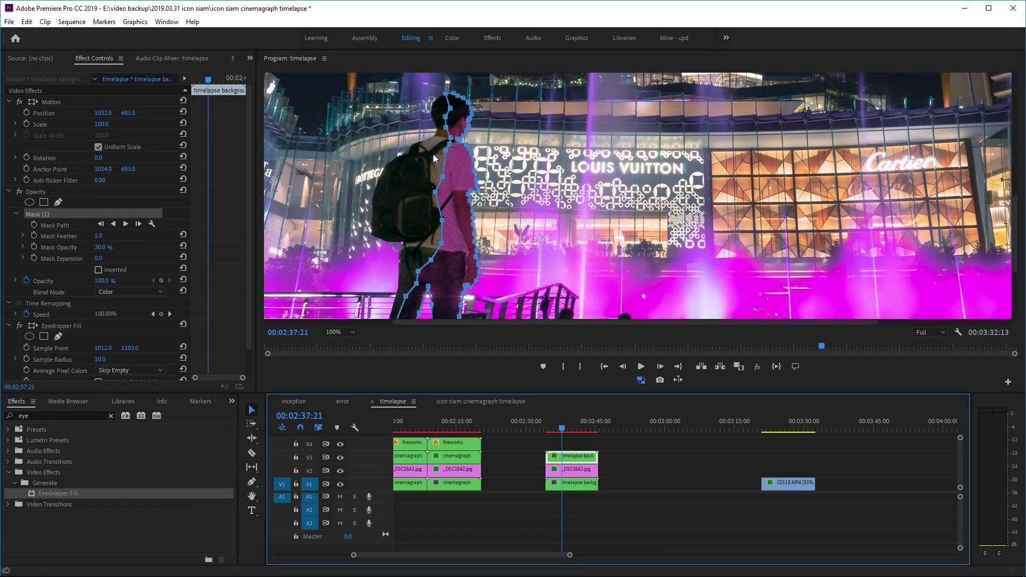
- Hide tracks V1 and V2 to isolate the V3 colour mask, and play back its changing colour
{"action": "left_click", "coordinate": [340, 484]}
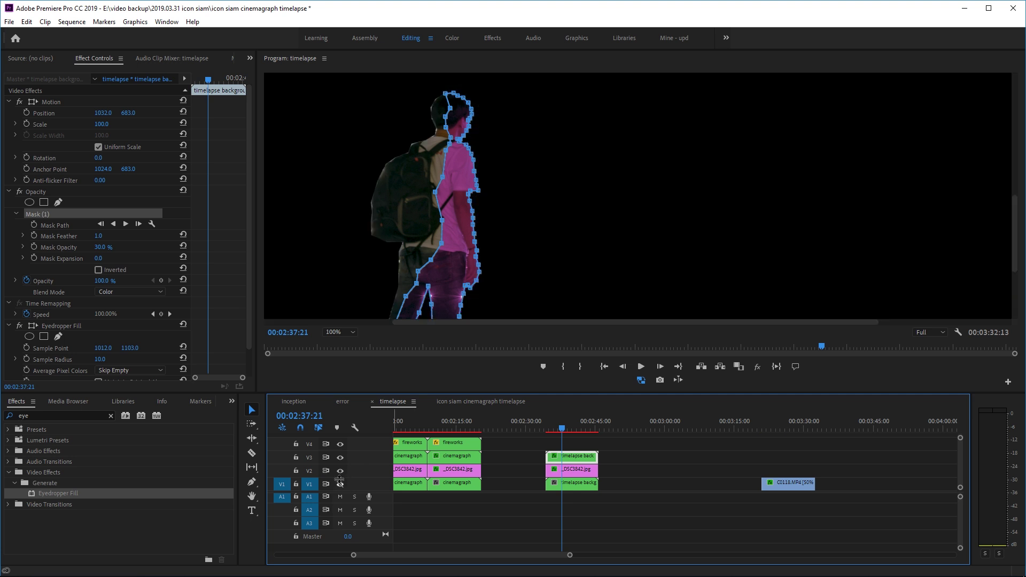
{"action": "left_click", "coordinate": [340, 472]}
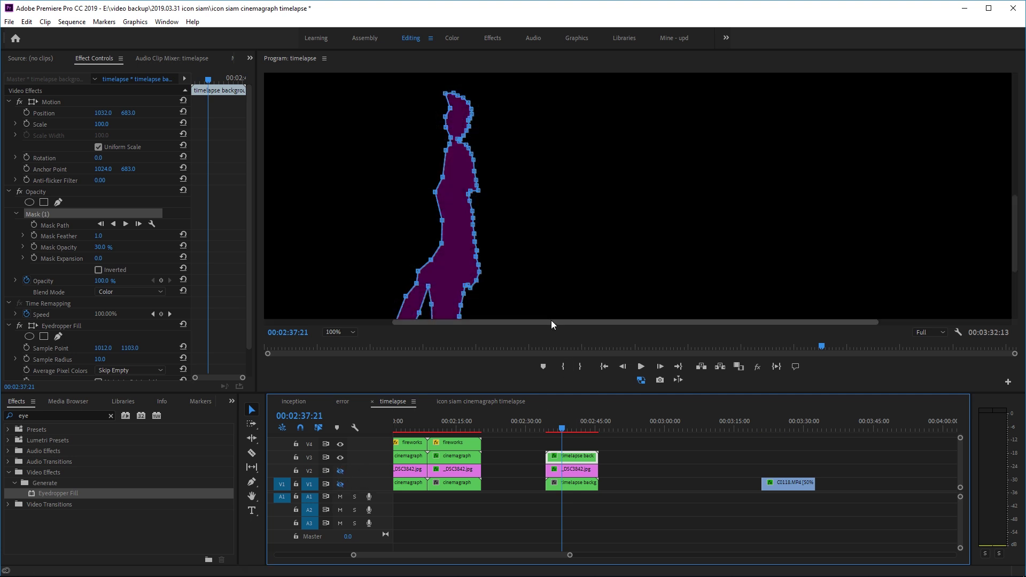
{"action": "key", "text": "space"}
{"action": "left_click", "coordinate": [563, 430]}
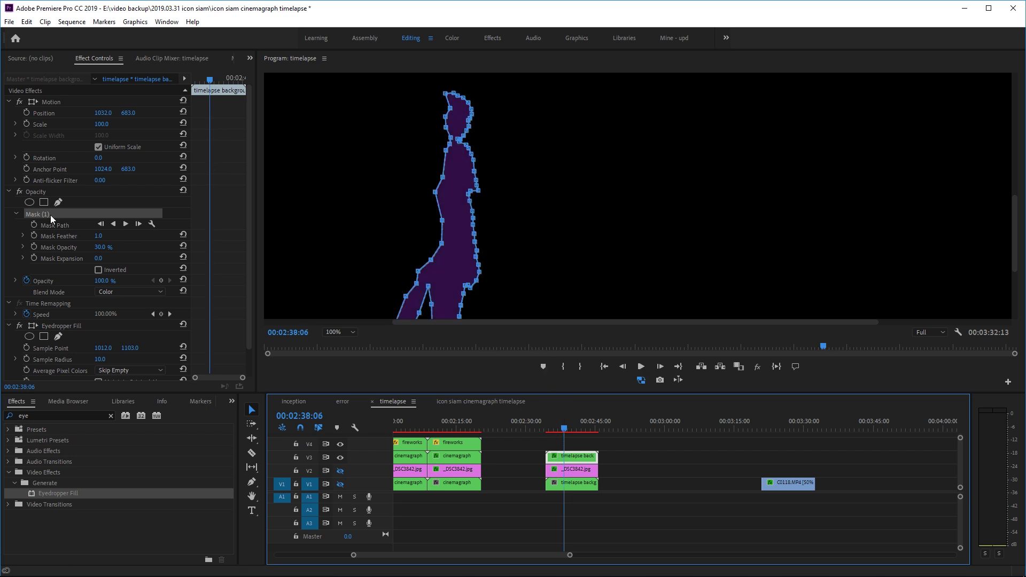
- Set the Mask Feather of the V3 copy's Mask (1) to 27 and play back the softened silhouette
{"action": "left_click", "coordinate": [97, 236]}
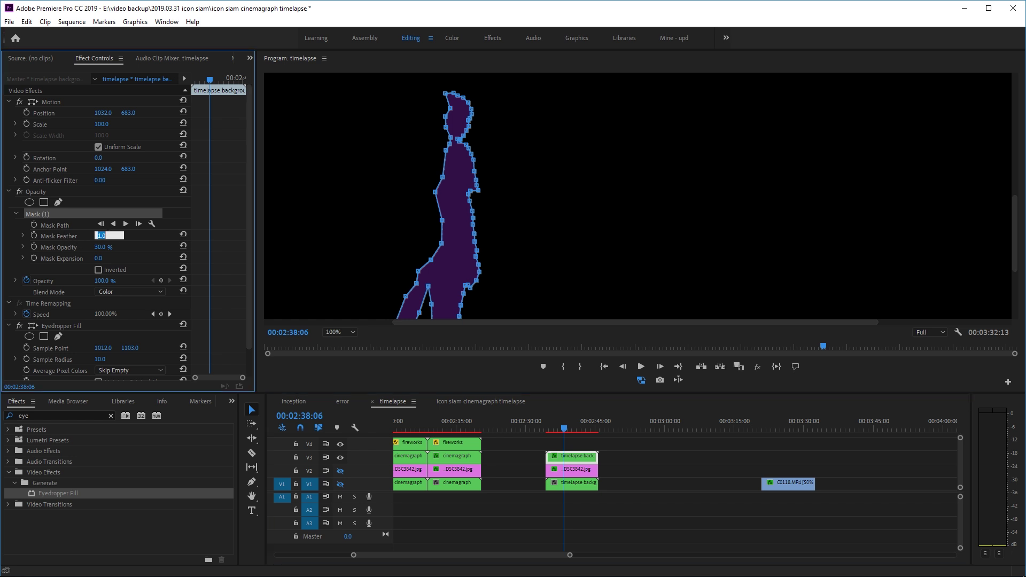
{"action": "type", "text": "27"}
{"action": "key", "text": "Return"}
{"action": "left_click", "coordinate": [46, 191]}
{"action": "key", "text": "space"}
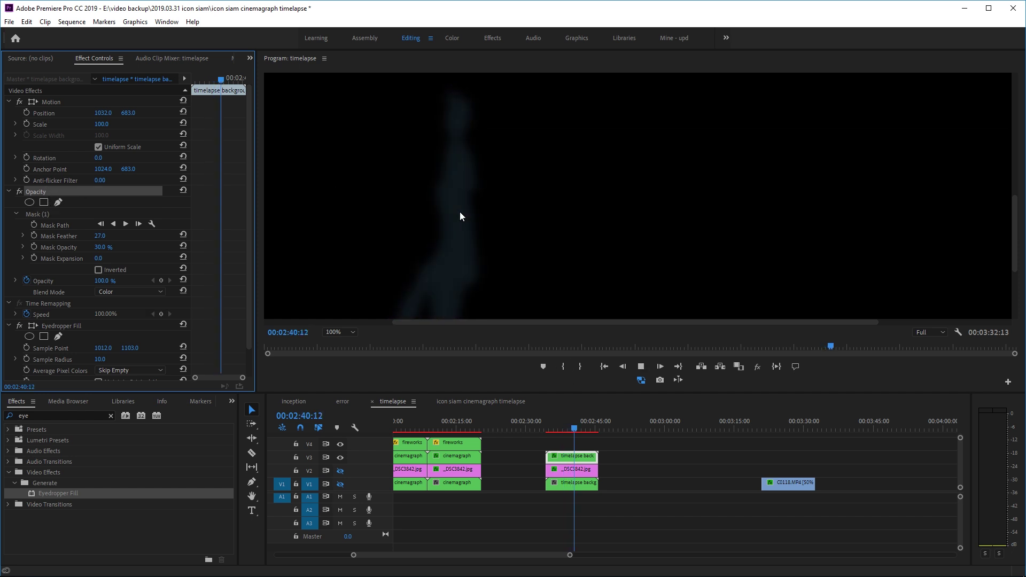
- Show tracks V1 and V2 again and play back the feathered tint on the man close up
{"action": "left_click", "coordinate": [341, 483]}
{"action": "left_click", "coordinate": [340, 471]}
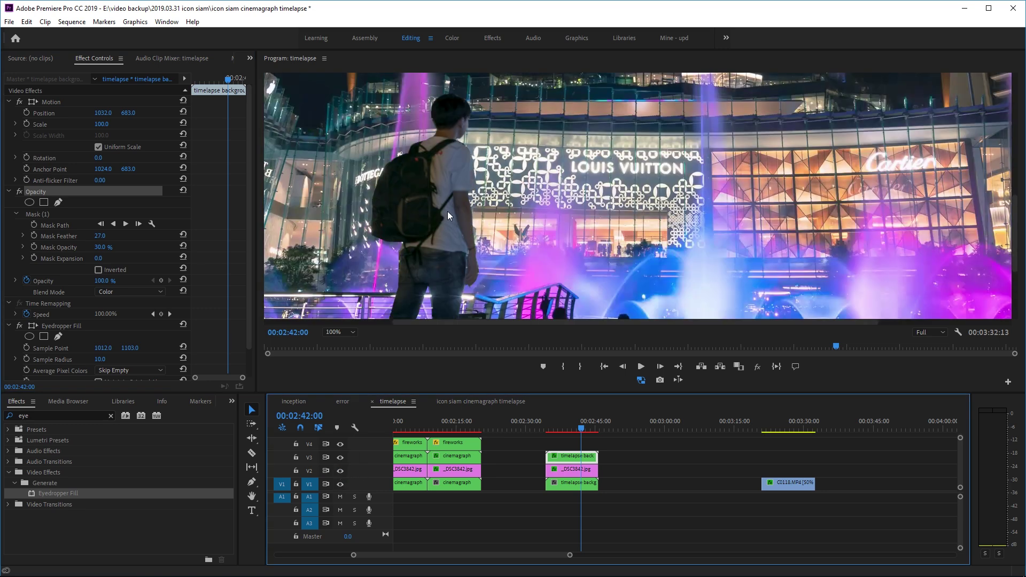
{"action": "key", "text": "space"}
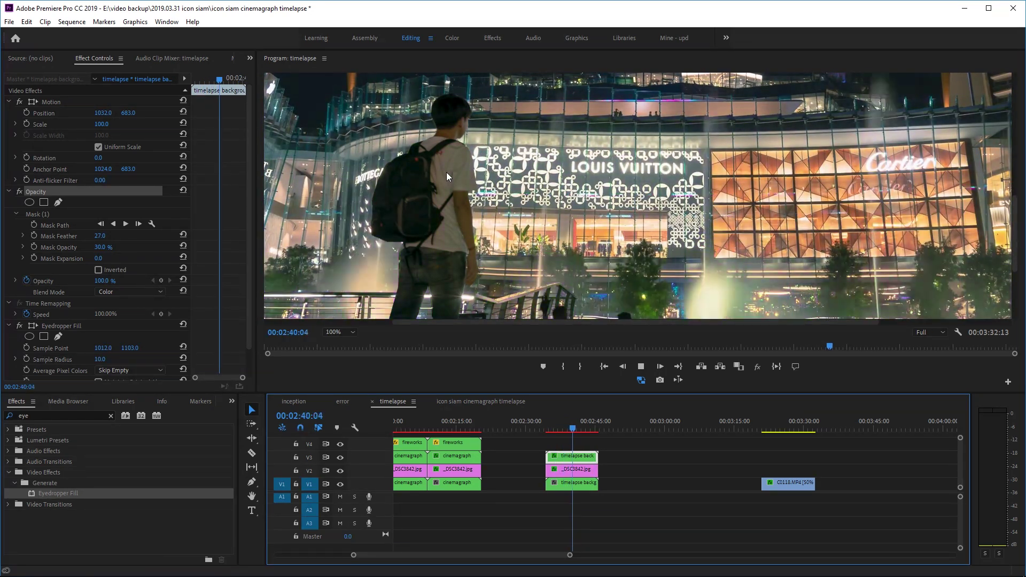
- Fit the whole frame in the preview and play back the timelapse section to review the finished fountain light
{"action": "left_click", "coordinate": [339, 332]}
{"action": "left_click", "coordinate": [341, 347]}
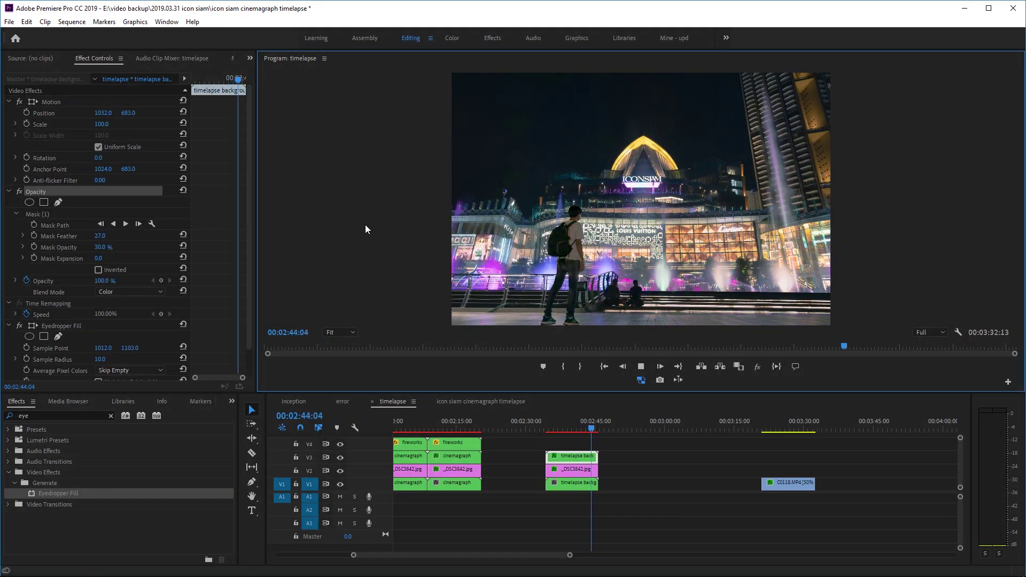
{"action": "key", "text": "ctrl+z"}
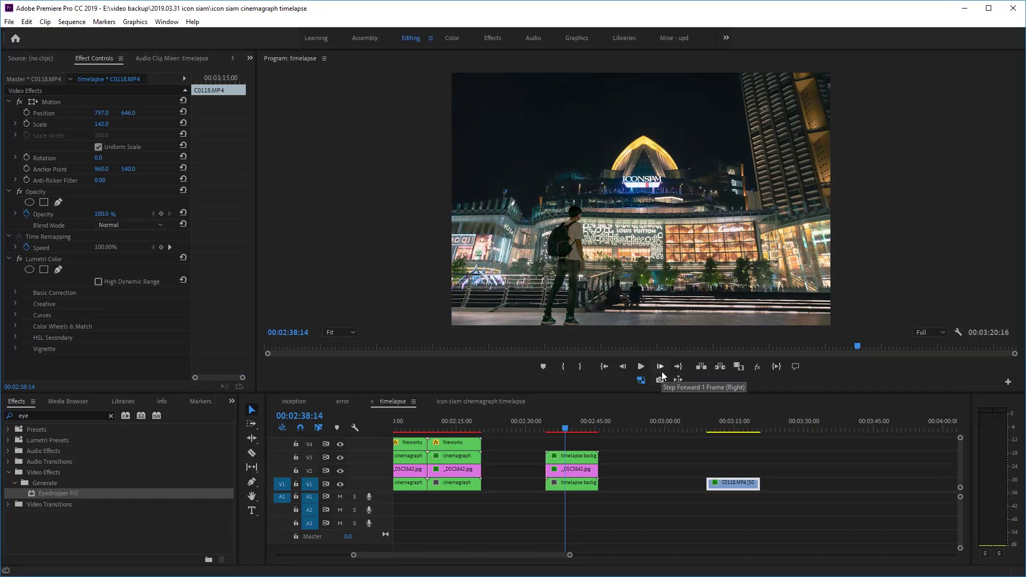
{"action": "left_click", "coordinate": [562, 425]}
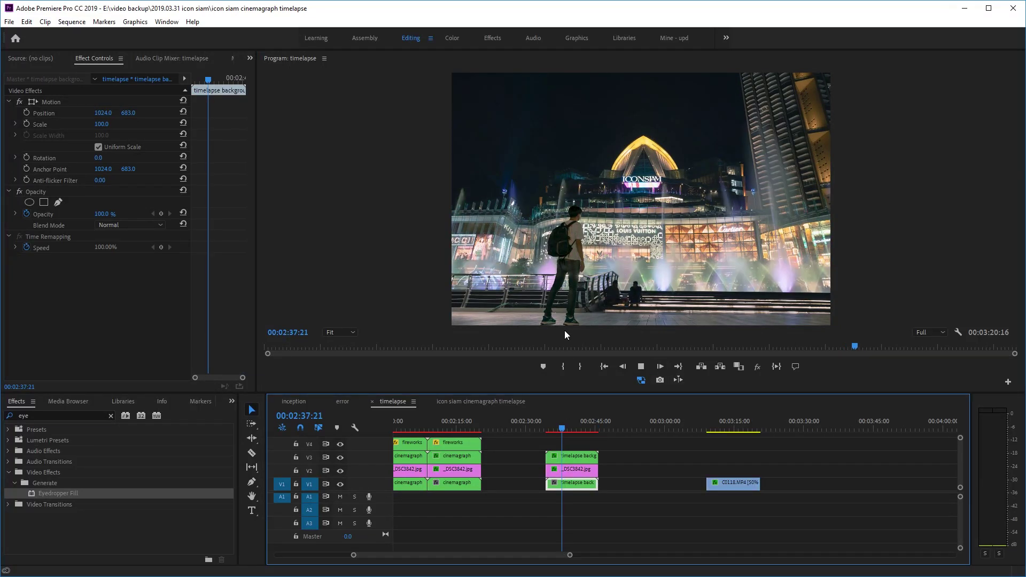
{"action": "key", "text": "space"}
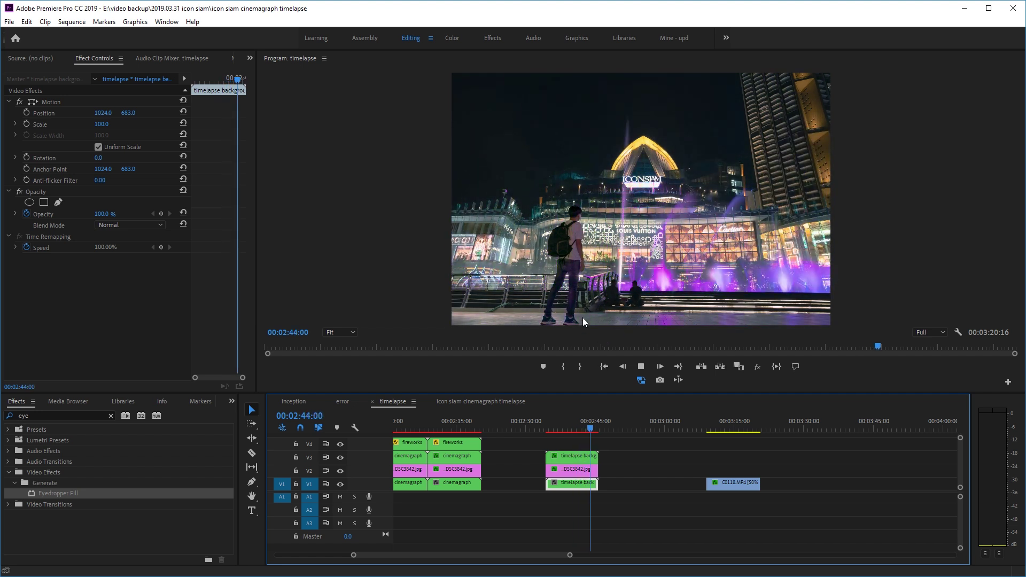
- Play back the C0118.MP4 fireworks clip from near its start to review the footage
{"action": "left_click", "coordinate": [735, 422]}
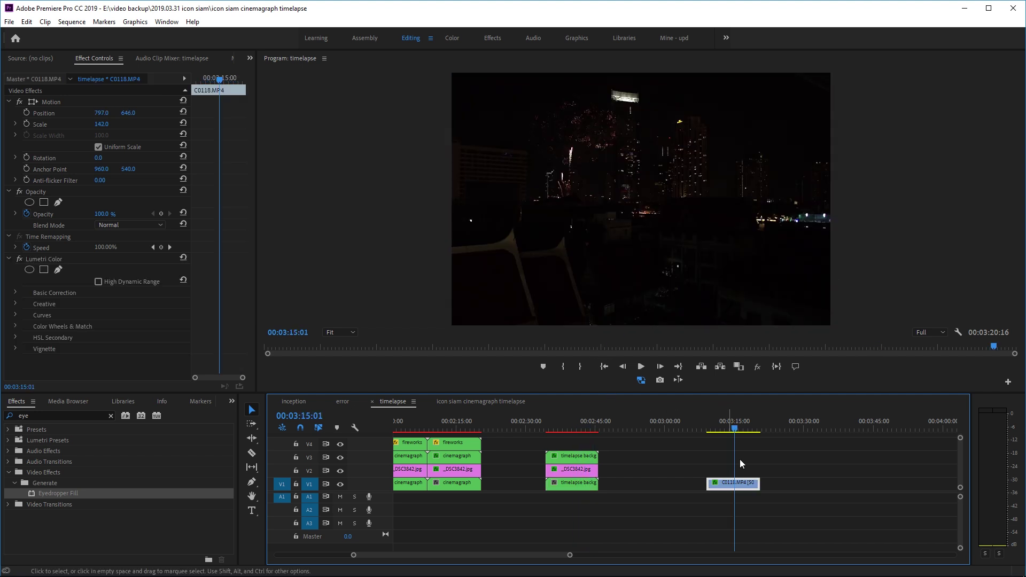
{"action": "left_click", "coordinate": [715, 426]}
{"action": "key", "text": "space"}
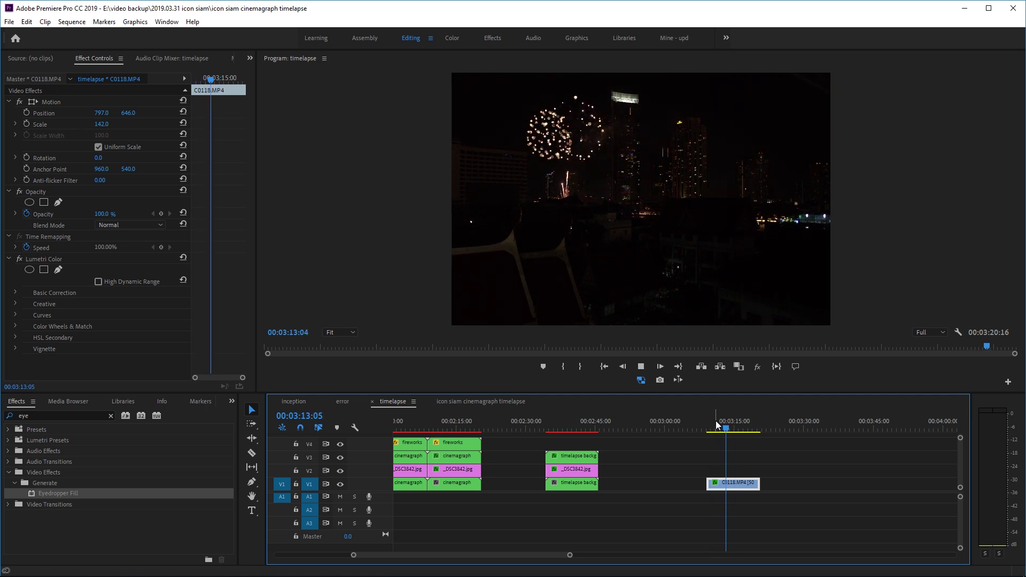
{"action": "key", "text": "space"}
- Try a copy of the C0118.MP4 clip directly after the original, play across the join, and delete the copy
{"action": "left_click_drag", "start_coordinate": [746, 487], "coordinate": [782, 489]}
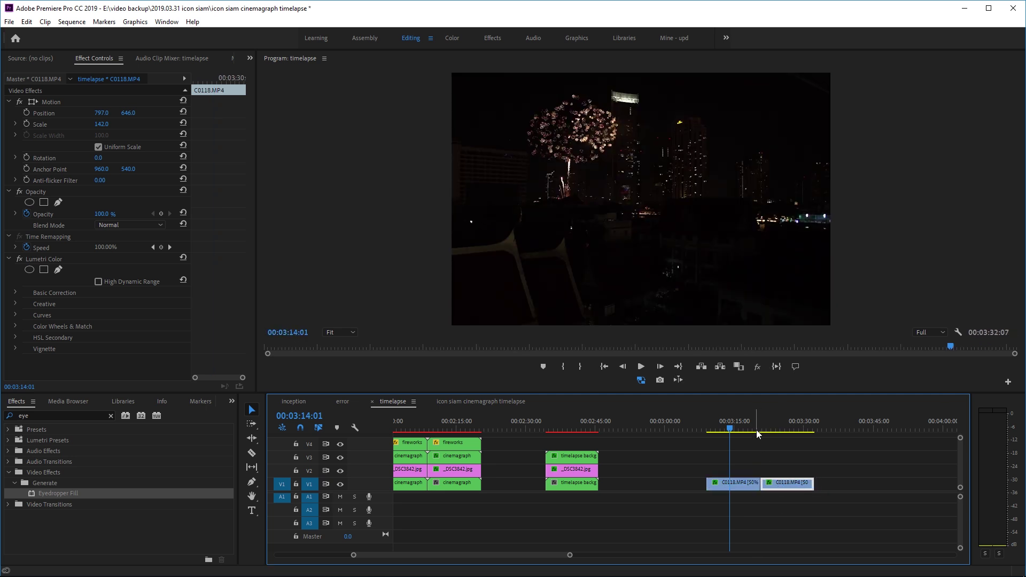
{"action": "key", "text": "space"}
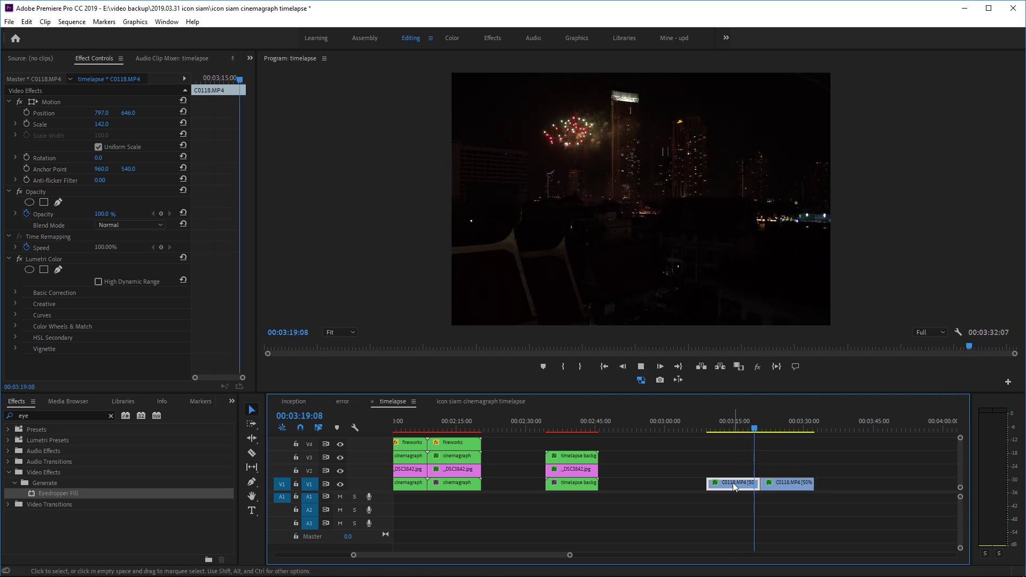
{"action": "left_click", "coordinate": [756, 427]}
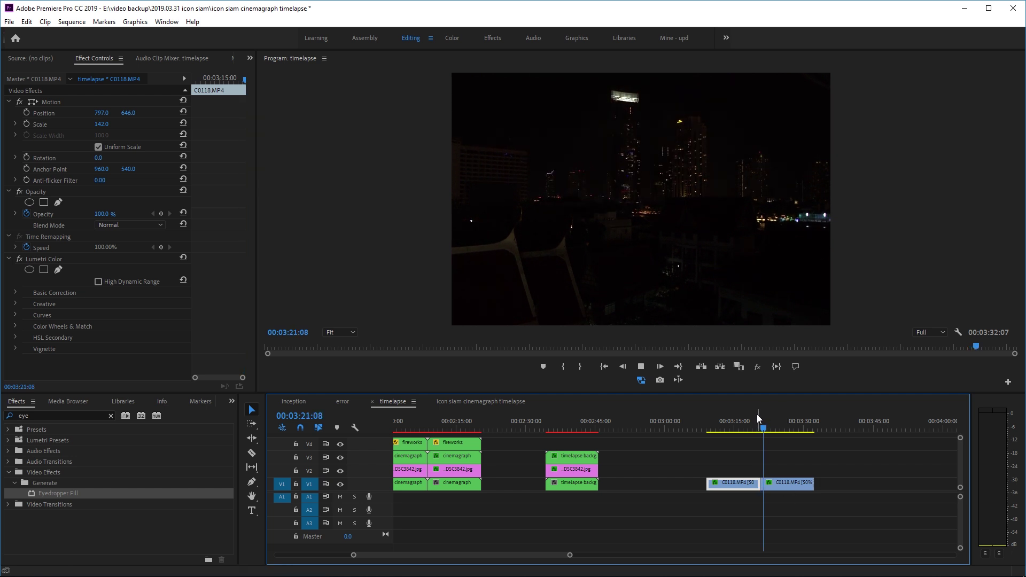
{"action": "left_click", "coordinate": [780, 483]}
{"action": "key", "text": "Delete"}
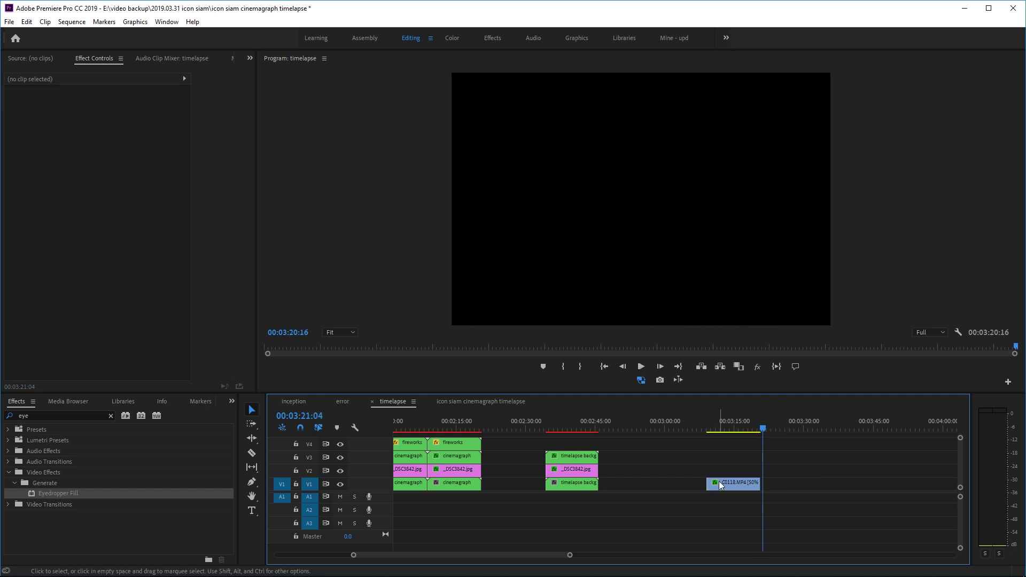
- Trim the start of the C0118.MP4 fireworks clip to 00:03:09:16
{"action": "key", "text": "equal"}
{"action": "key", "text": "equal"}
{"action": "key", "text": "equal"}
{"action": "left_click_drag", "start_coordinate": [687, 424], "coordinate": [656, 426]}
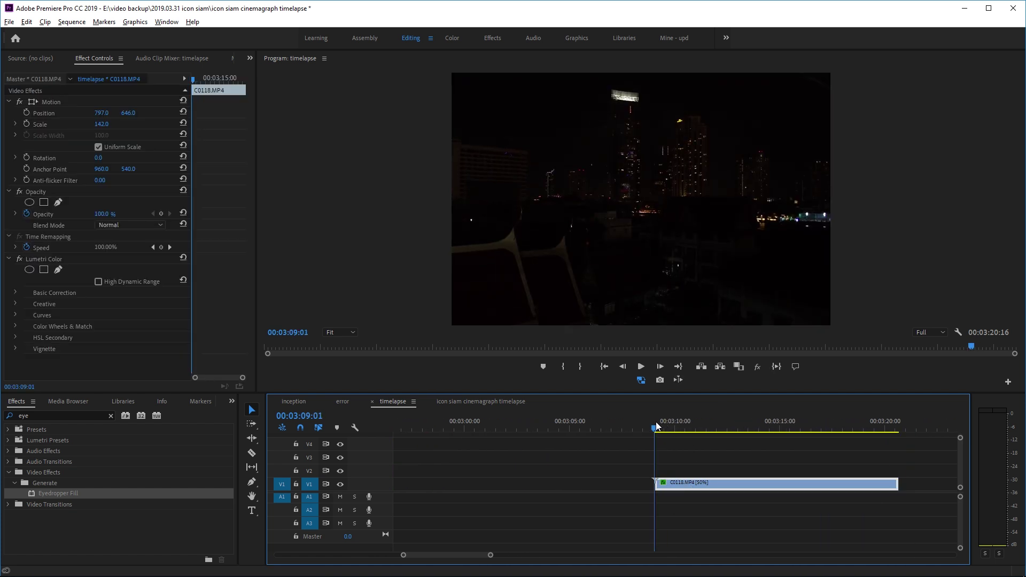
{"action": "key", "text": "space"}
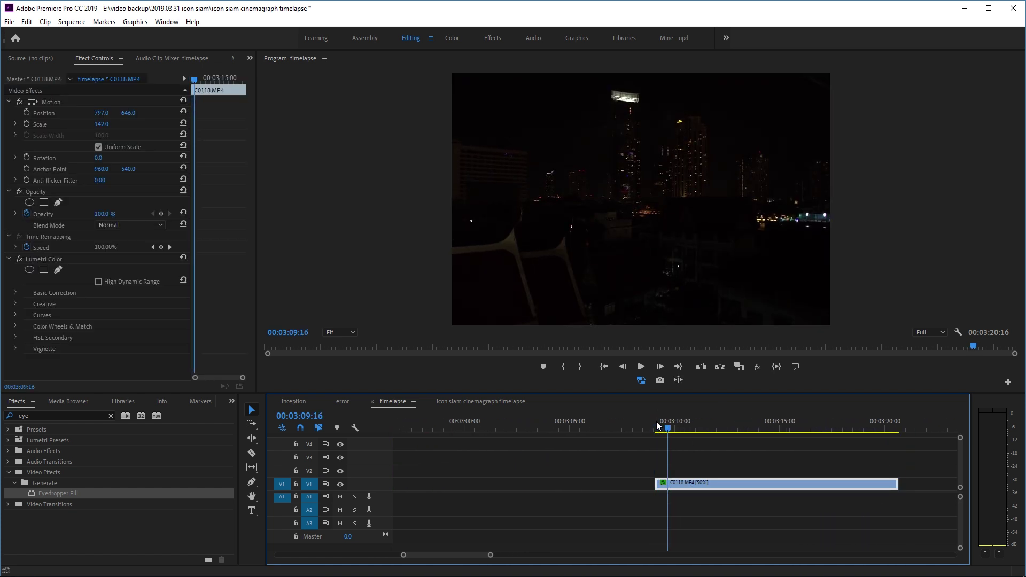
{"action": "left_click_drag", "start_coordinate": [656, 483], "coordinate": [668, 480]}
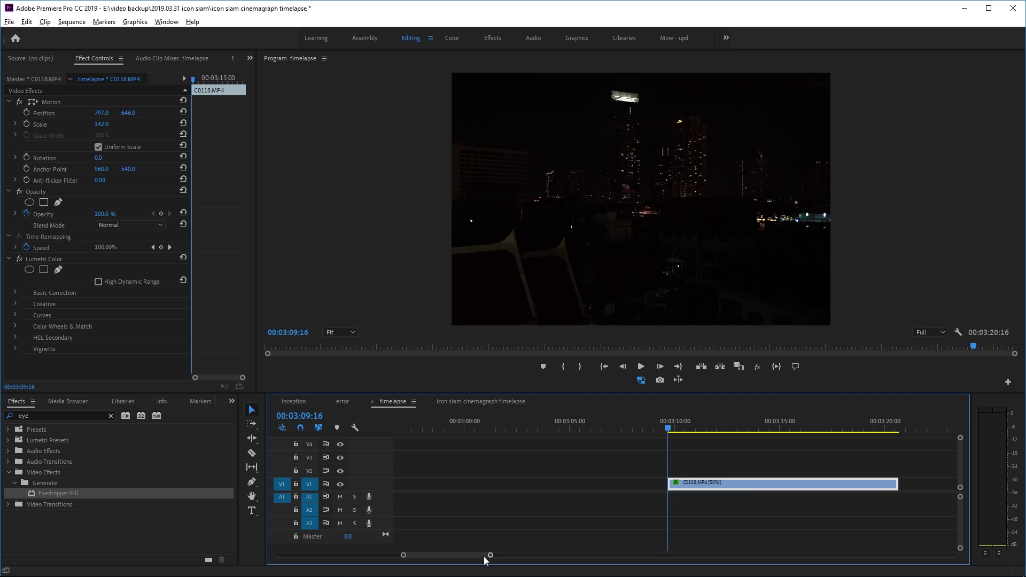
- Duplicate the trimmed C0118.MP4 clip onto track V2, starting where the V1 clip ends, and move the playhead to 00:03:19:16
{"action": "left_click_drag", "start_coordinate": [471, 556], "coordinate": [475, 553]}
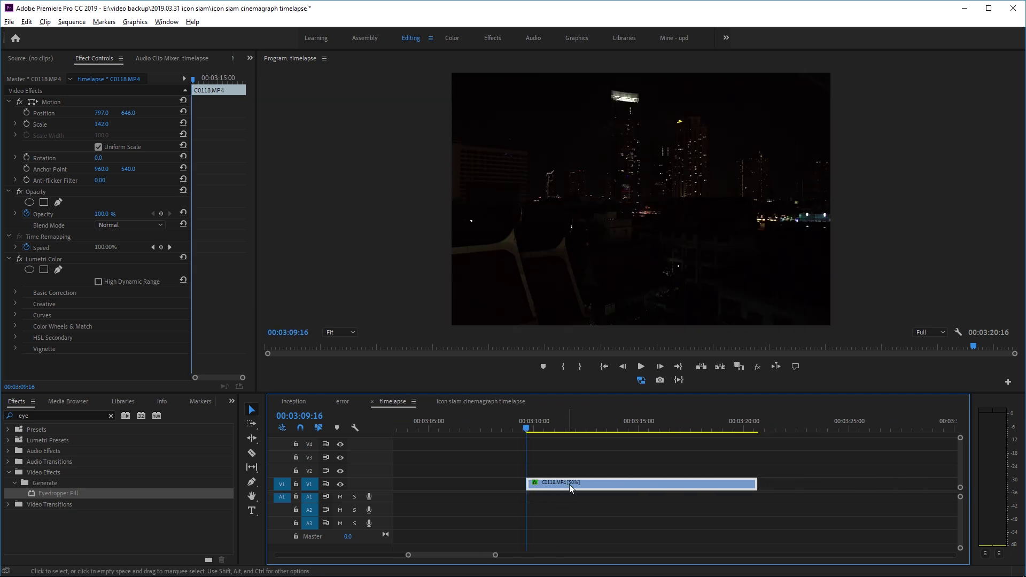
{"action": "left_click_drag", "start_coordinate": [569, 484], "coordinate": [787, 469]}
{"action": "key", "text": "Down"}
{"action": "key", "text": "space"}
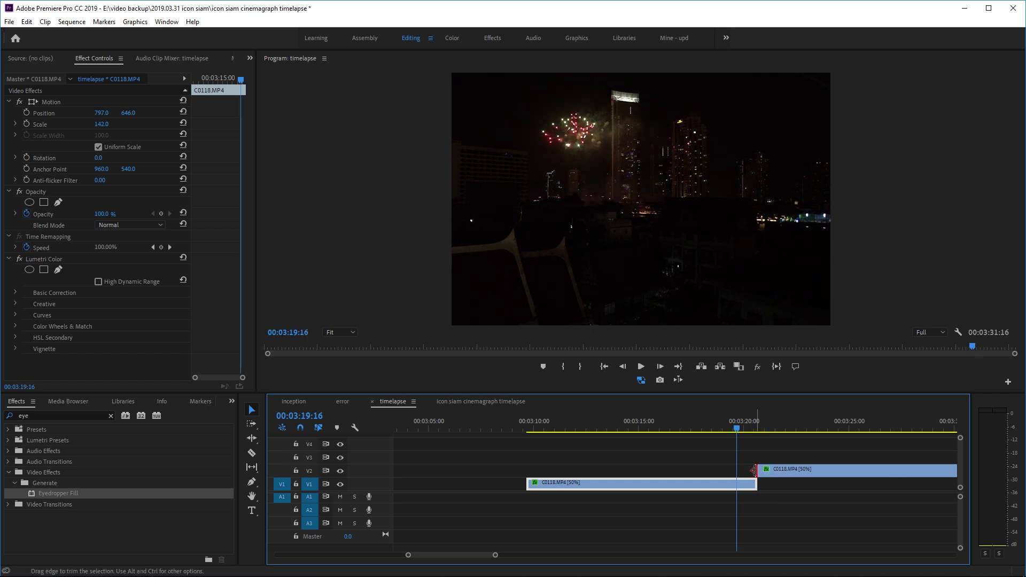
- Extend the start of the V2 copy of C0118.MP4 back to 00:03:20:01 so it overlaps the end of the V1 clip
{"action": "mouse_move", "coordinate": [757, 469]}
{"action": "left_mouse_down"}
{"action": "mouse_move", "coordinate": [698, 469]}
{"action": "mouse_move", "coordinate": [753, 463]}
{"action": "left_mouse_up"}
{"action": "left_click", "coordinate": [758, 429]}
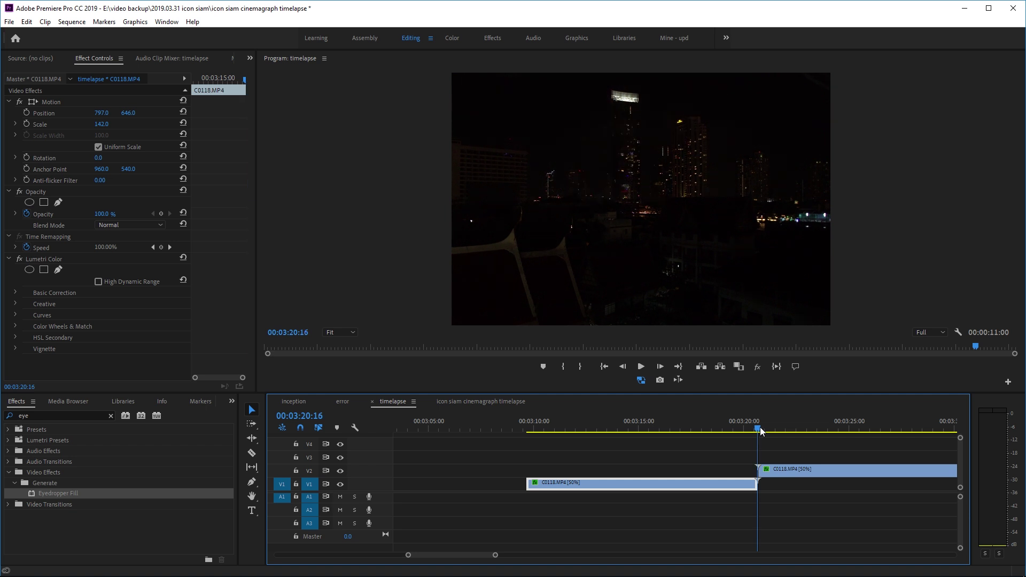
{"action": "left_click_drag", "start_coordinate": [758, 426], "coordinate": [745, 424]}
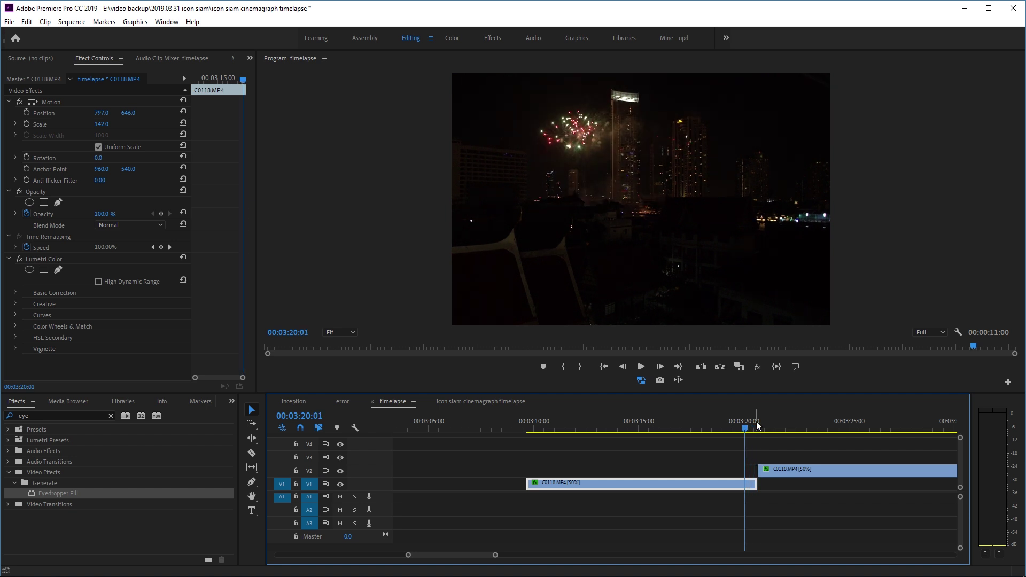
{"action": "left_click_drag", "start_coordinate": [753, 466], "coordinate": [748, 426]}
{"action": "left_click", "coordinate": [775, 471]}
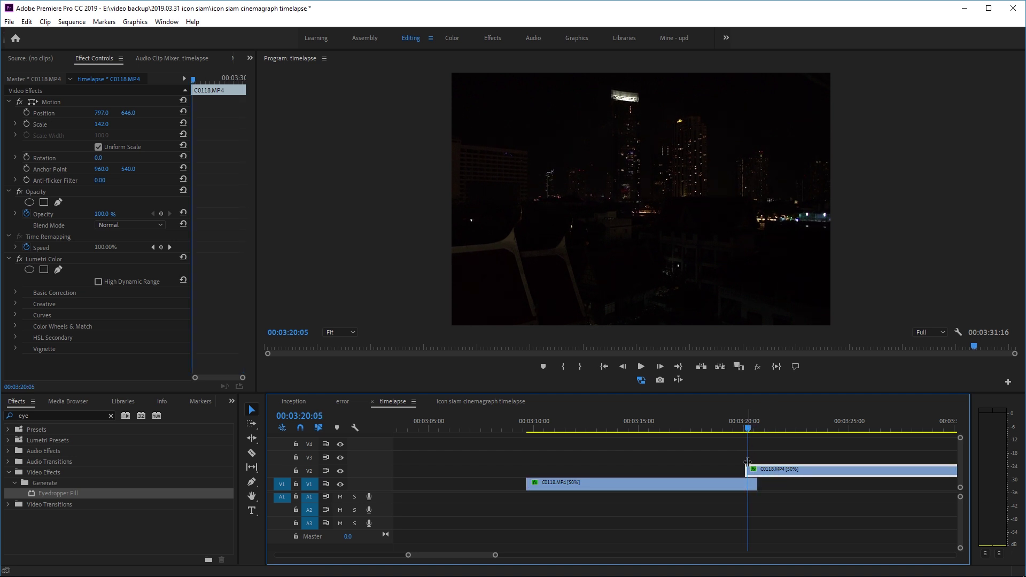
- Keyframe the V2 clip's opacity from 0% at 00:03:20:01 to 100% at 00:03:20:16
{"action": "left_click", "coordinate": [748, 430]}
{"action": "left_click_drag", "start_coordinate": [102, 214], "coordinate": [48, 214]}
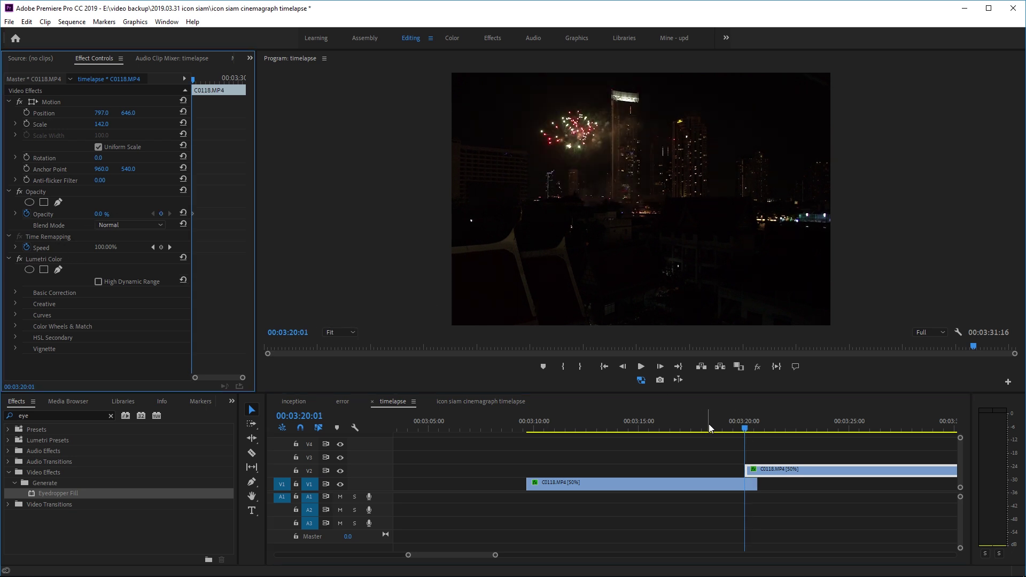
{"action": "left_click", "coordinate": [757, 428]}
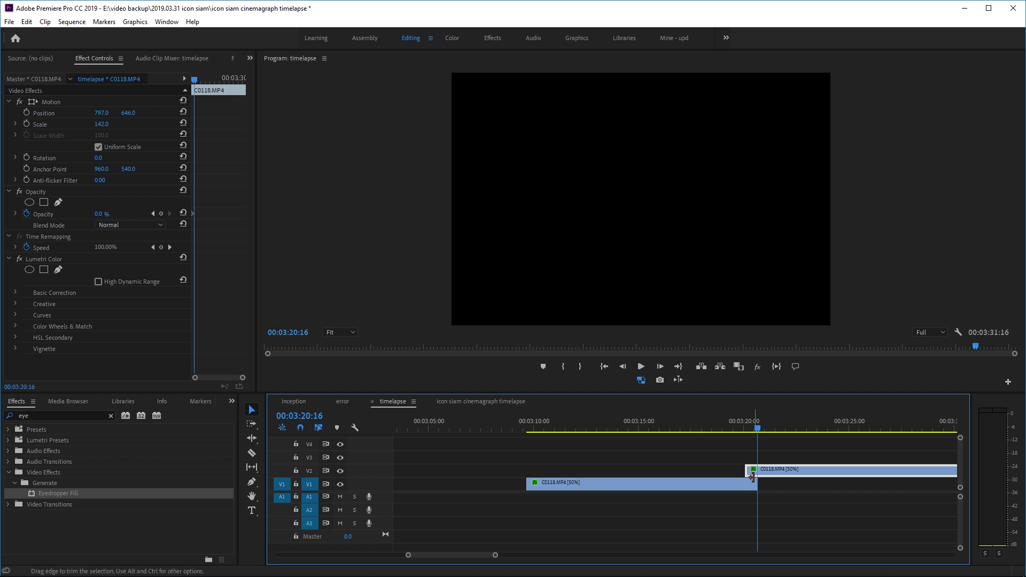
{"action": "left_click_drag", "start_coordinate": [99, 214], "coordinate": [152, 213]}
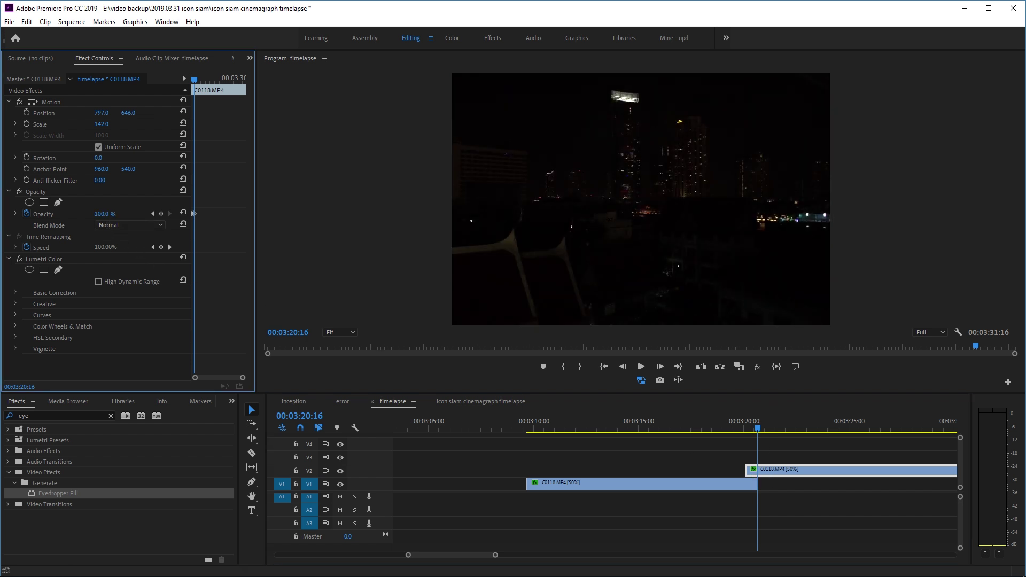
- Play back the opacity crossfade between the V1 and V2 firework clips
{"action": "left_click", "coordinate": [716, 421]}
{"action": "key", "text": "space"}
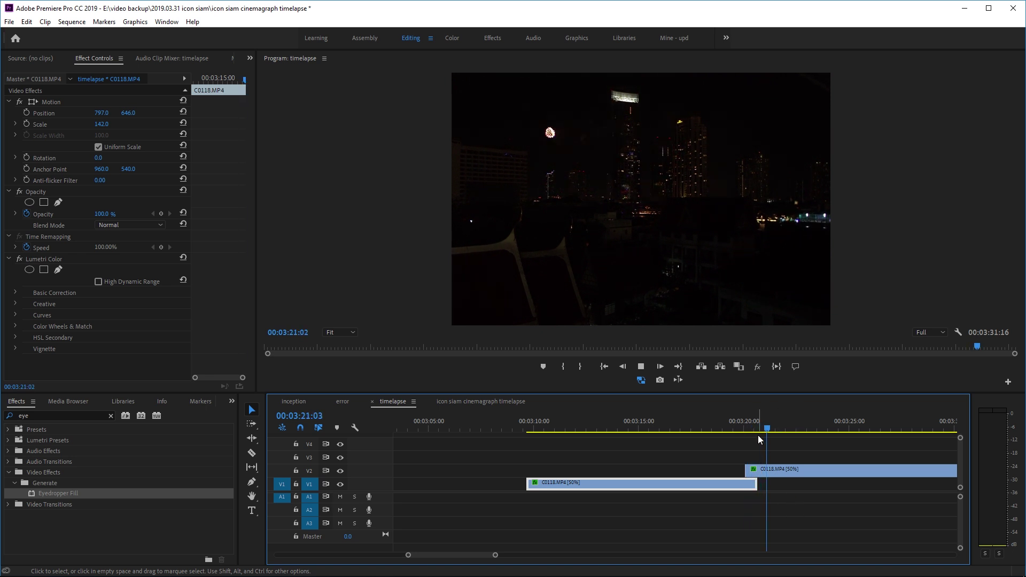
{"action": "left_click", "coordinate": [732, 423]}
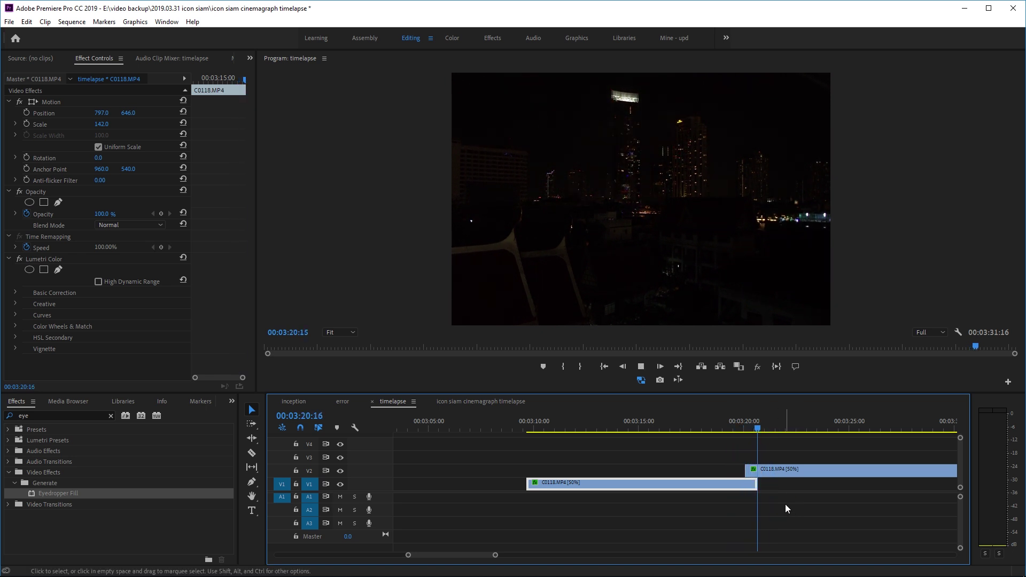
{"action": "left_click", "coordinate": [738, 431]}
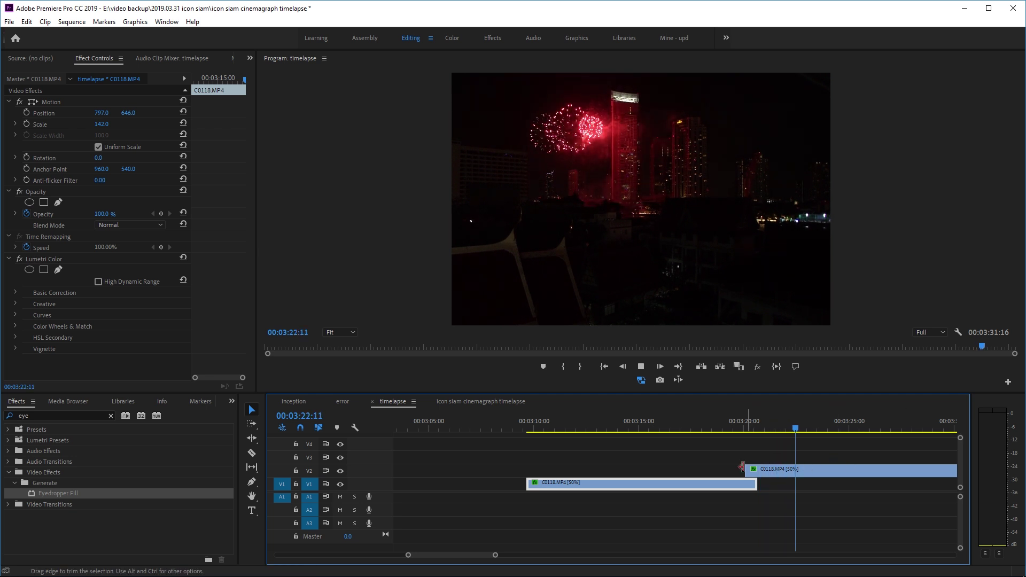
{"action": "key", "text": "space"}
- Trim the end of the V2 clip to the end of the V1 clip at 00:03:20:16, and review the loop start from 00:03:09:16
{"action": "scroll", "coordinate": [750, 498], "scroll_direction": "down", "scroll_amount": 2}
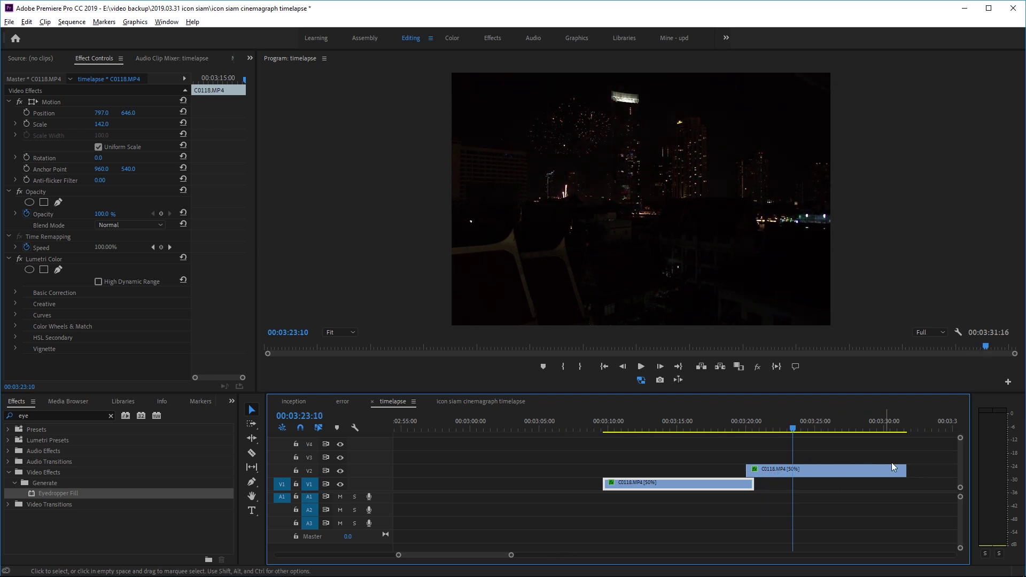
{"action": "left_click_drag", "start_coordinate": [905, 471], "coordinate": [754, 471]}
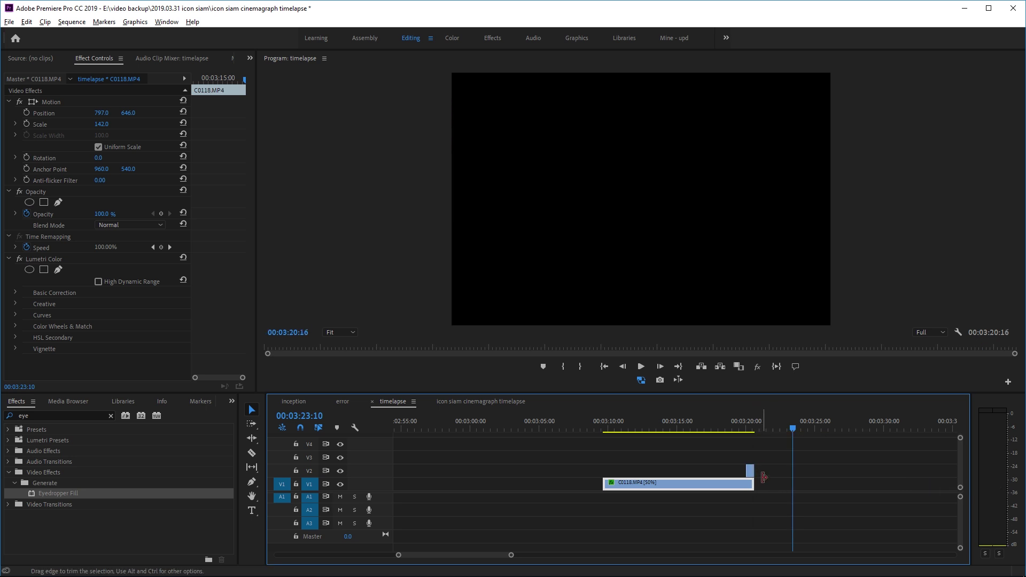
{"action": "left_click", "coordinate": [742, 429]}
{"action": "left_click_drag", "start_coordinate": [742, 428], "coordinate": [604, 428]}
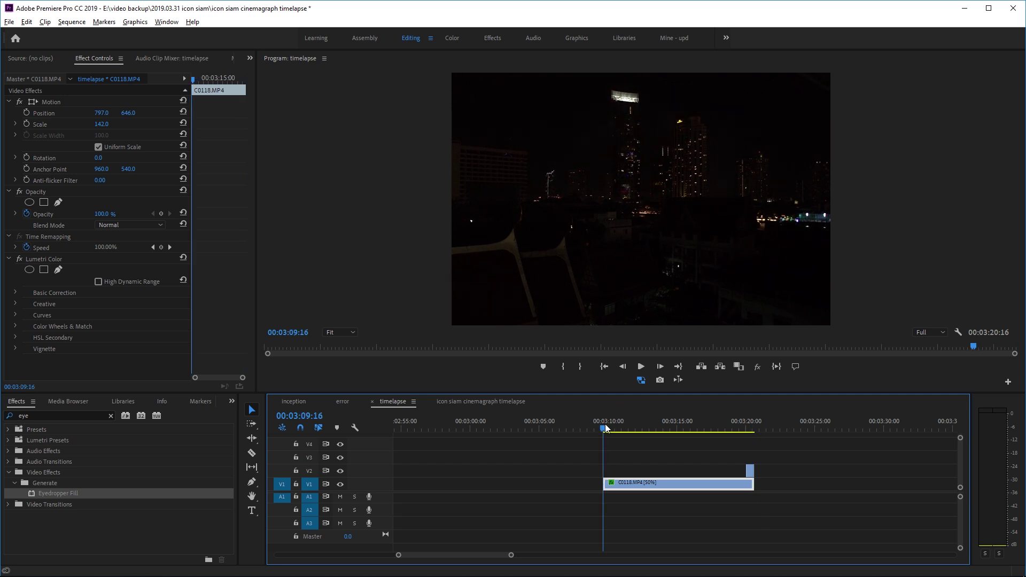
{"action": "key", "text": "space"}
{"action": "left_click", "coordinate": [628, 436]}
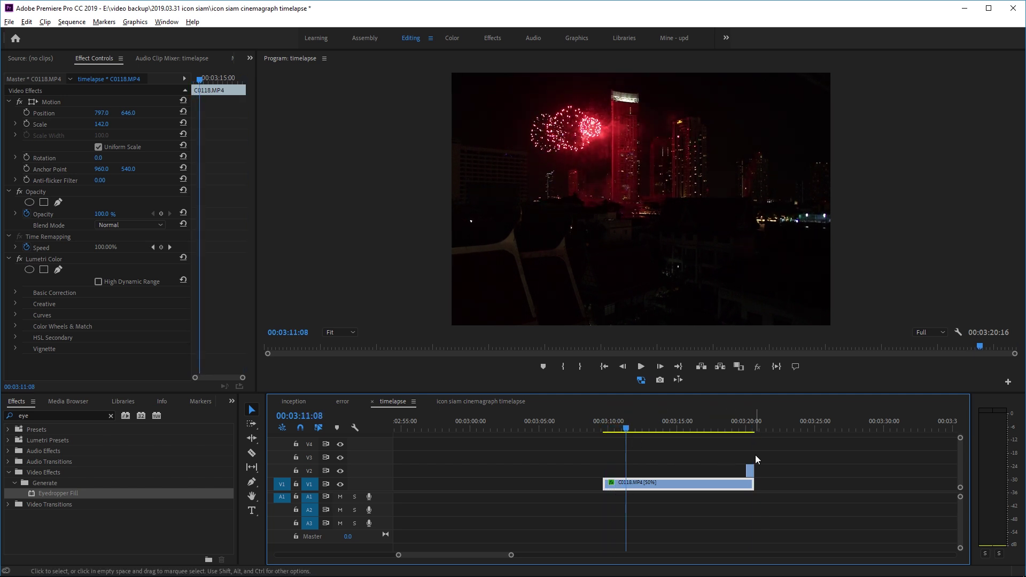
- Nest both C0118.MP4 clips into a sequence named firework and play part of it
{"action": "left_click_drag", "start_coordinate": [804, 458], "coordinate": [681, 489]}
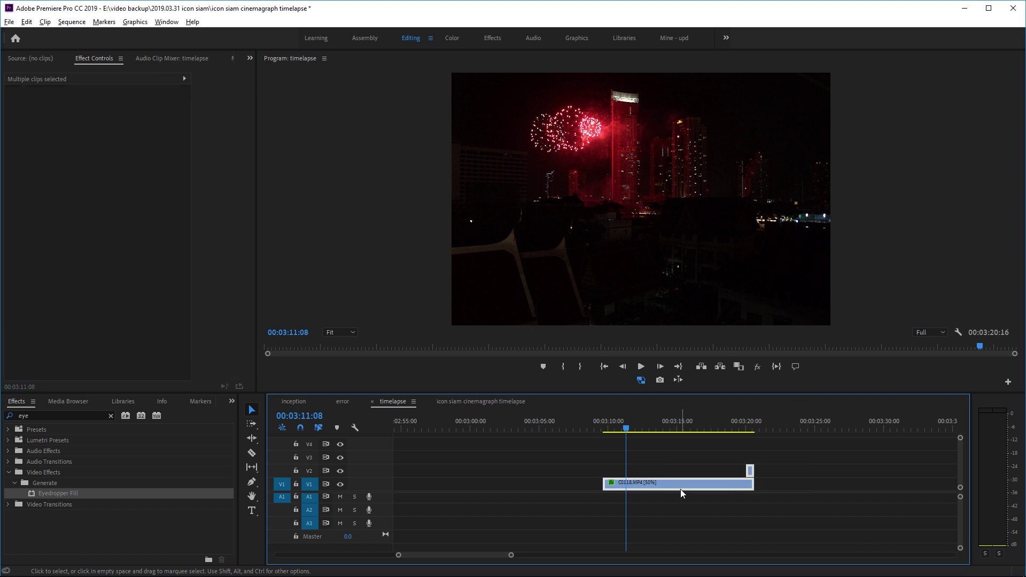
{"action": "right_click", "coordinate": [680, 488]}
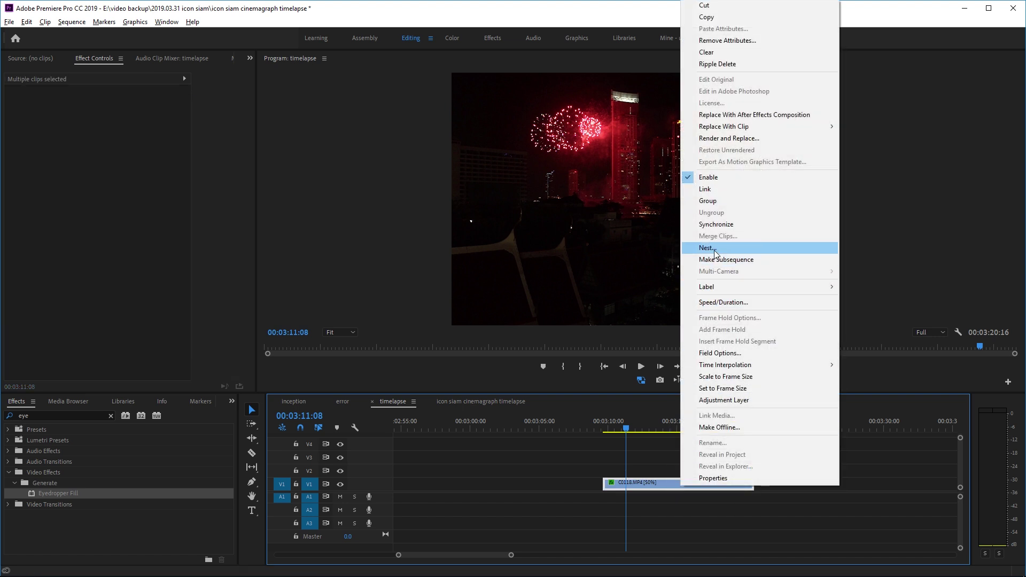
{"action": "left_click", "coordinate": [714, 249]}
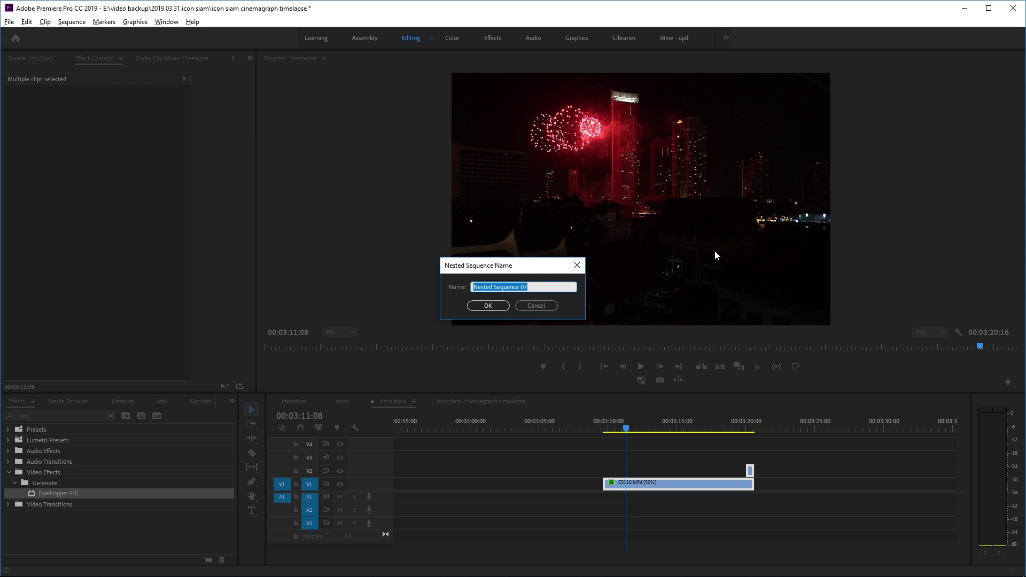
{"action": "type", "text": "firework"}
{"action": "key", "text": "Return"}
{"action": "key", "text": "space"}
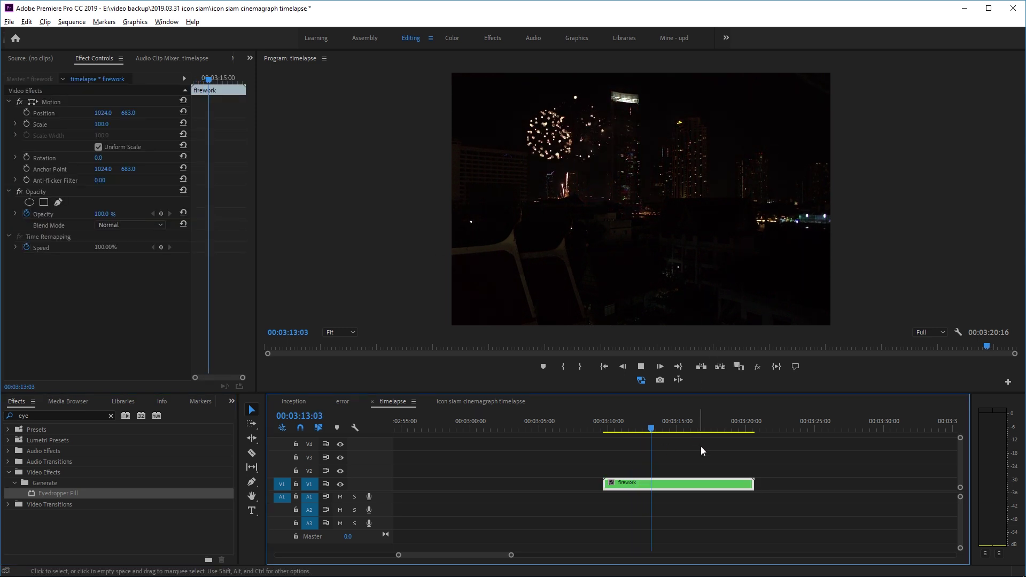
{"action": "key", "text": "space"}
- Try a copy of the firework clip directly after the original and play across the join
{"action": "left_click_drag", "start_coordinate": [677, 485], "coordinate": [828, 486]}
{"action": "left_click", "coordinate": [745, 425]}
{"action": "key", "text": "space"}
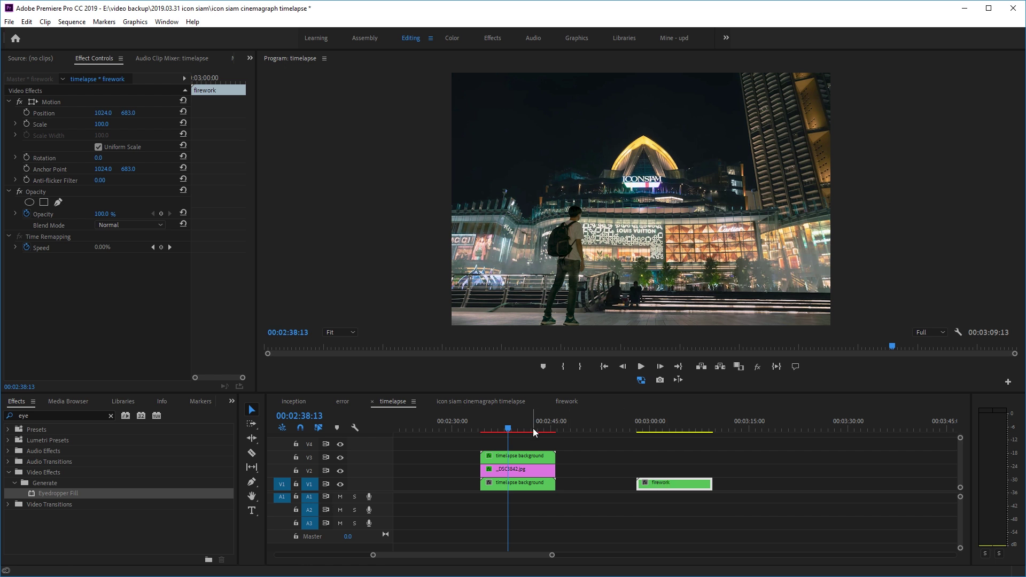
- Move the firework clip onto track V4 directly above the timelapse layers and set its blend mode to Lighten
{"action": "left_click_drag", "start_coordinate": [674, 483], "coordinate": [508, 432]}
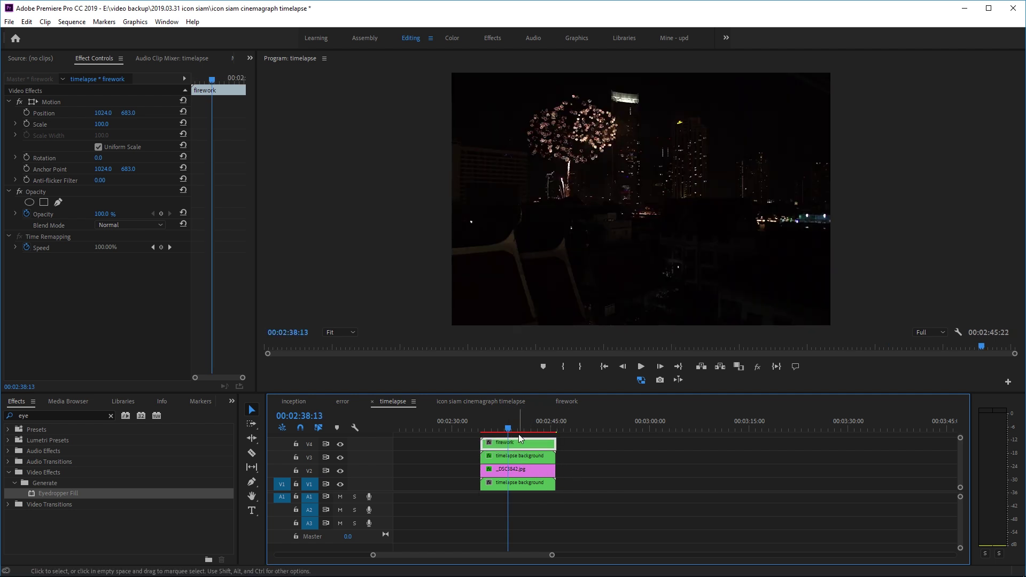
{"action": "left_click", "coordinate": [151, 227]}
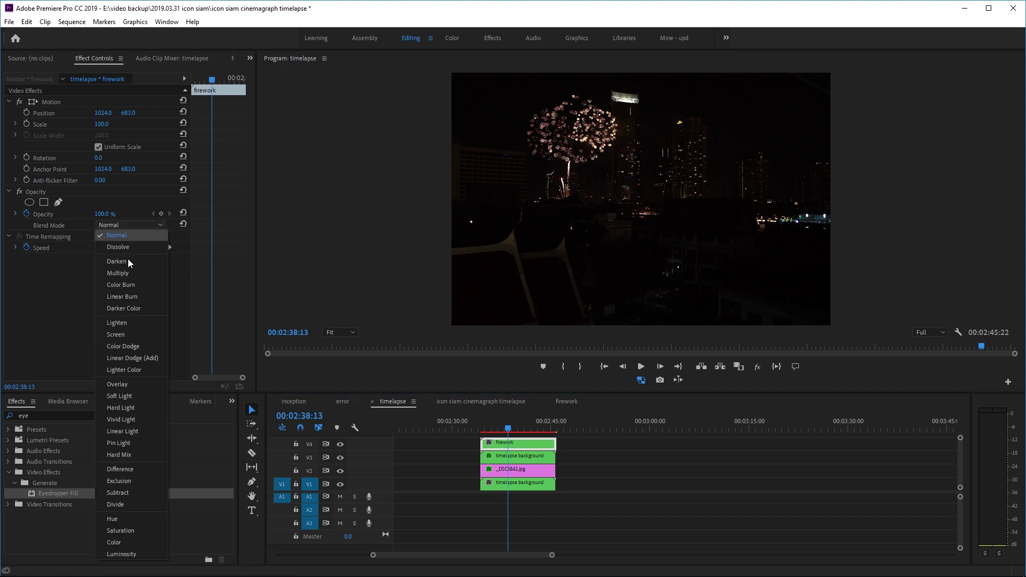
{"action": "left_click", "coordinate": [137, 320]}
- Play back the fireworks composited over the building, and return the playhead to 00:02:38:13
{"action": "left_click", "coordinate": [499, 433]}
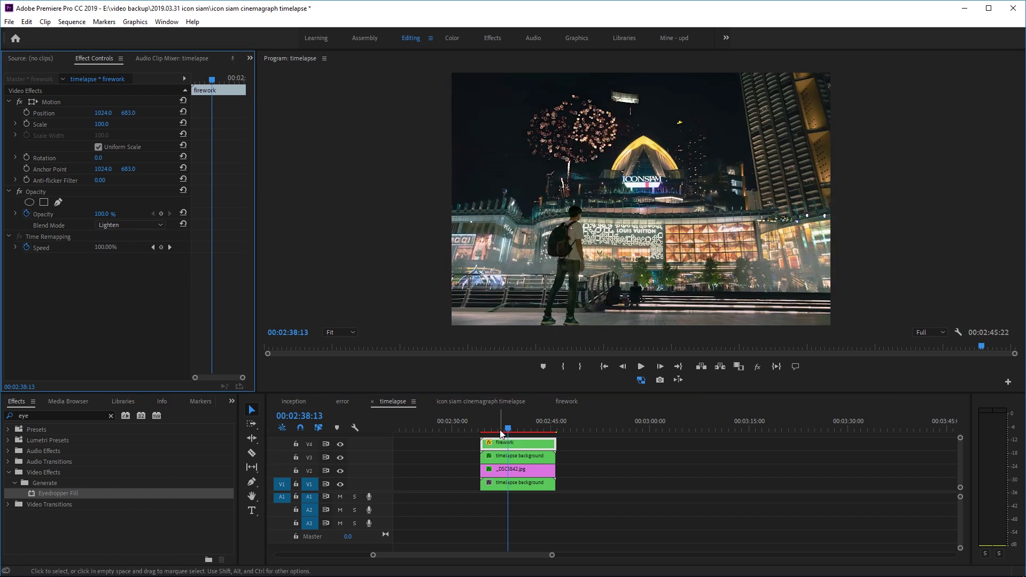
{"action": "key", "text": "space"}
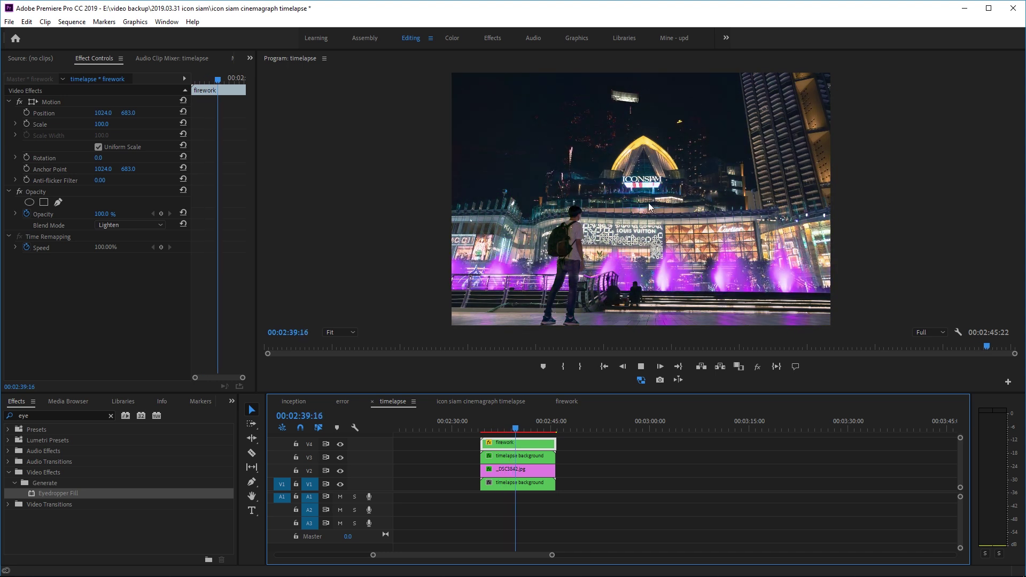
{"action": "left_click", "coordinate": [509, 424]}
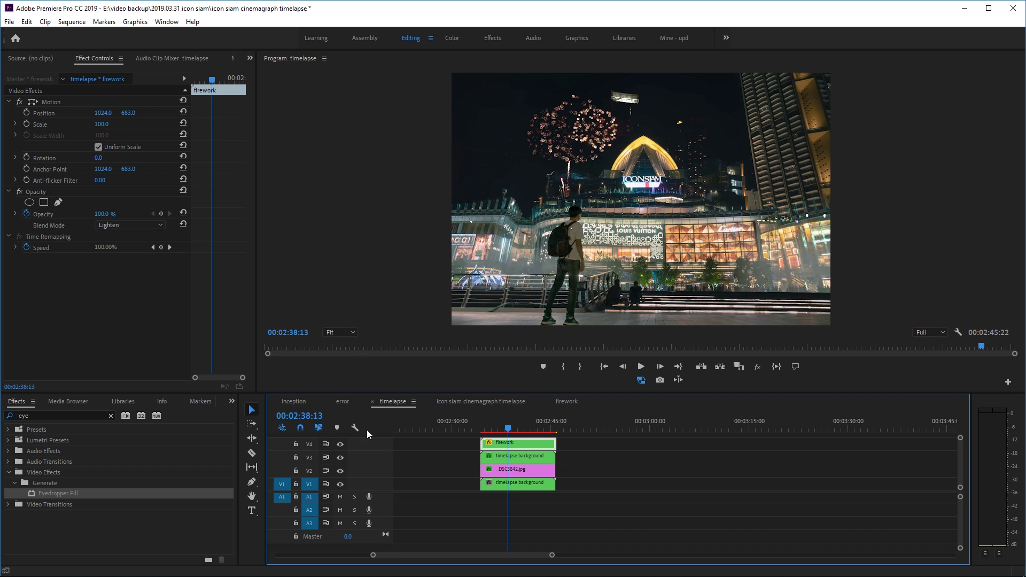
- Hide tracks V1, V2 and V3 to inspect the fireworks alone, show them again, and play through to 00:02:44:04
{"action": "left_click", "coordinate": [340, 484]}
{"action": "left_click", "coordinate": [341, 472]}
{"action": "left_click", "coordinate": [341, 460]}
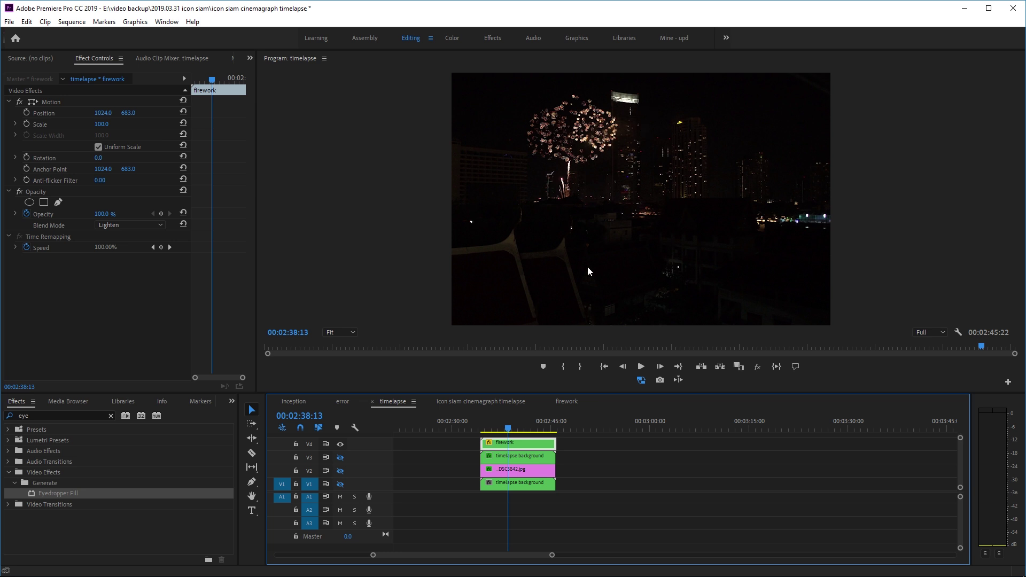
{"action": "left_click", "coordinate": [340, 484]}
{"action": "left_click", "coordinate": [340, 471]}
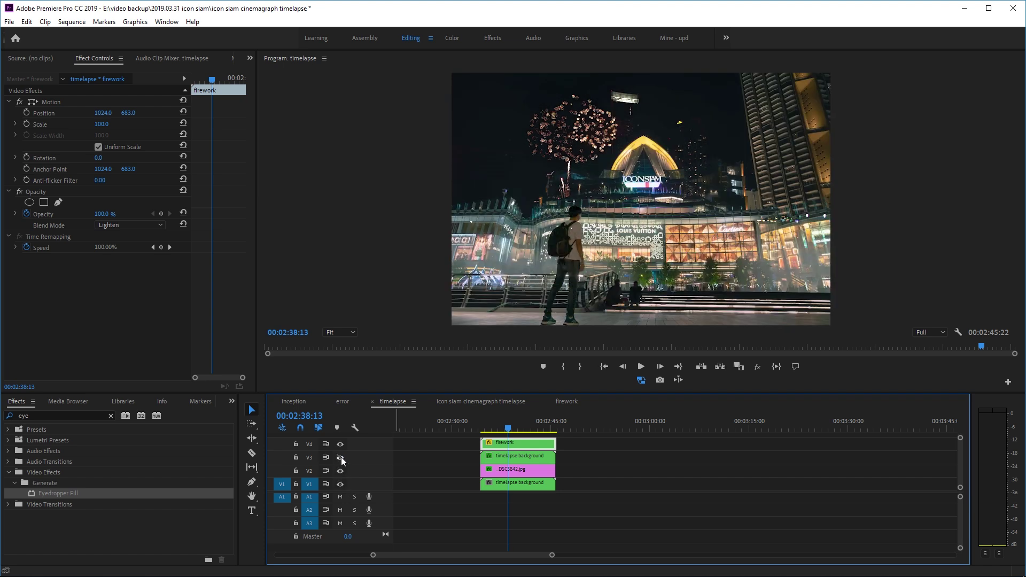
{"action": "left_click", "coordinate": [340, 457]}
{"action": "key", "text": "space"}
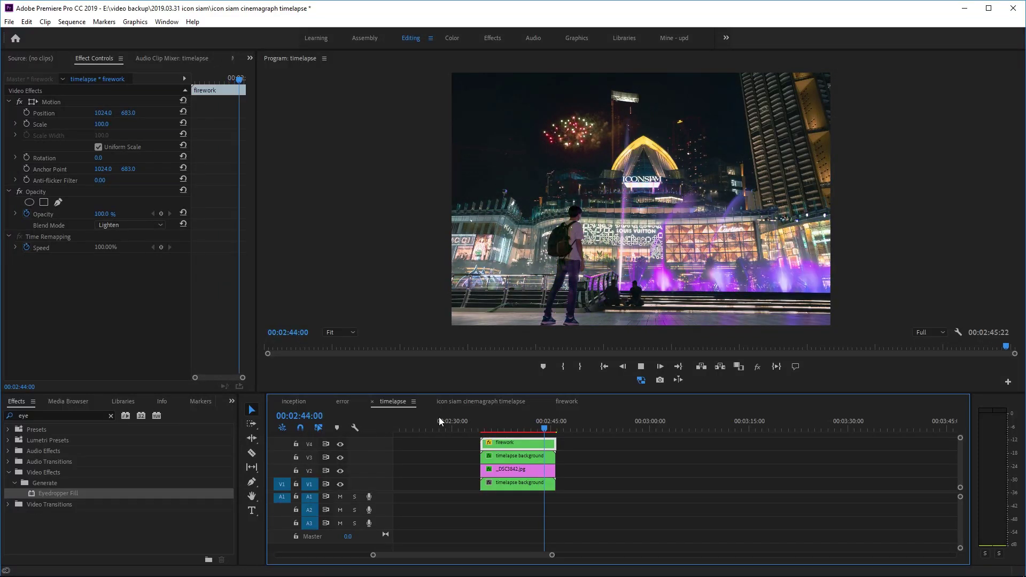
{"action": "key", "text": "space"}
- Toggle tracks V1, V2 and V3 off and back on at 00:02:44:04 to compare the fireworks footage with the composite
{"action": "left_click", "coordinate": [342, 470]}
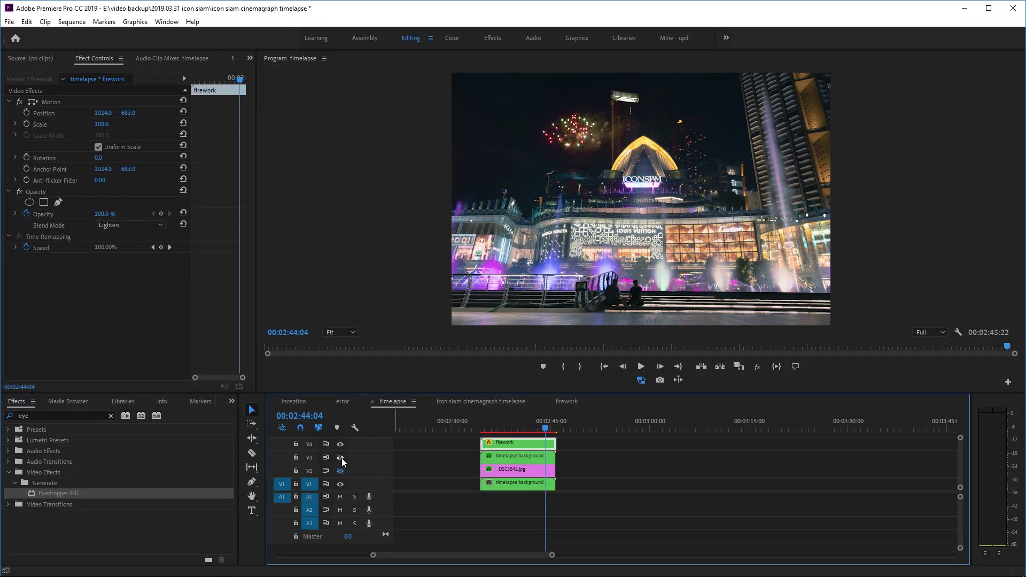
{"action": "left_click", "coordinate": [341, 457]}
{"action": "left_click", "coordinate": [339, 482]}
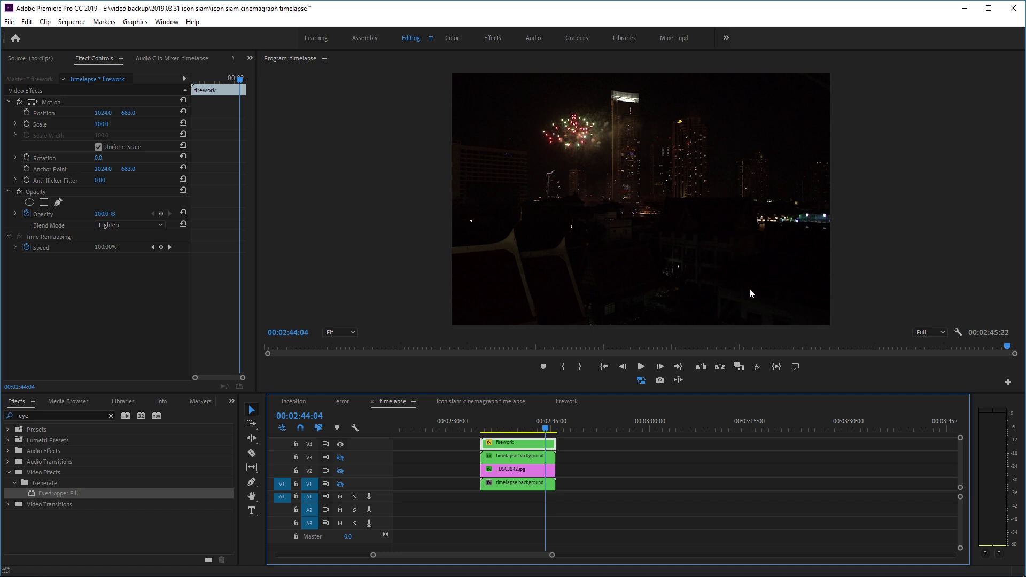
{"action": "left_click", "coordinate": [341, 483]}
{"action": "left_click", "coordinate": [340, 470]}
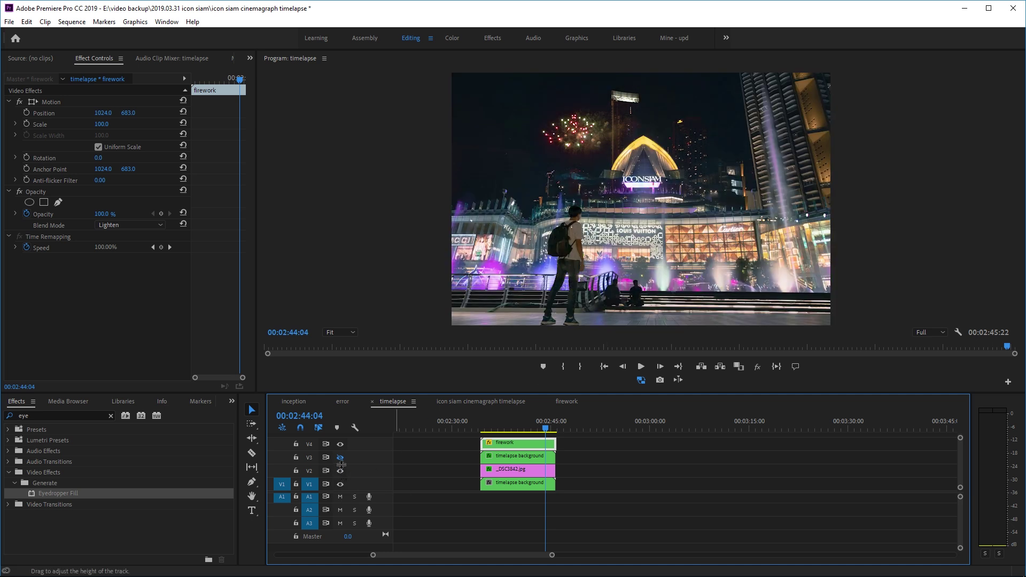
{"action": "left_click", "coordinate": [340, 458]}
- Start a pen opacity mask on the firework clip, tracing the rooftops from the frame's left edge toward the ICONSIAM dome
{"action": "left_click", "coordinate": [60, 201]}
{"action": "left_click", "coordinate": [445, 214]}
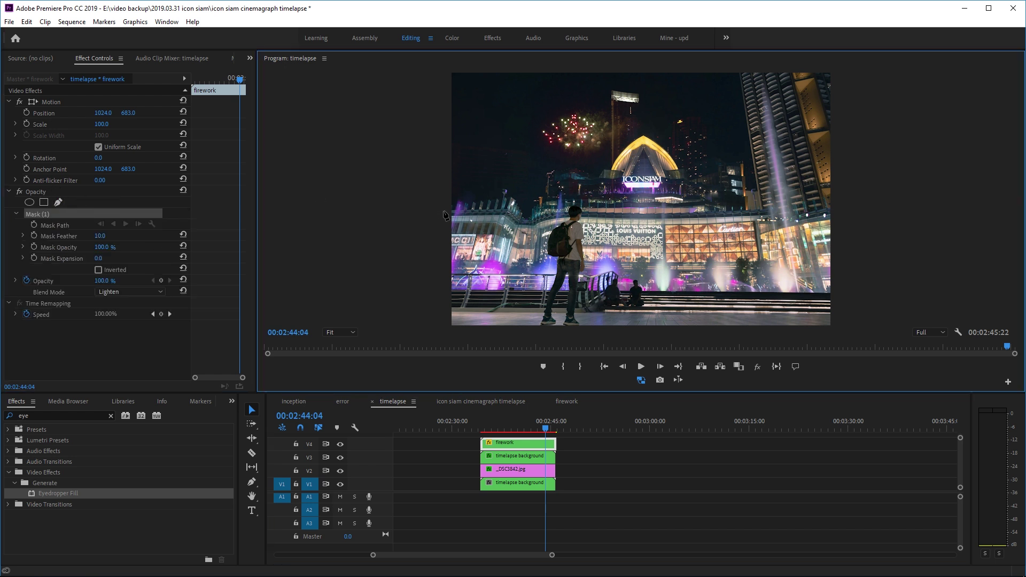
{"action": "left_click", "coordinate": [508, 204]}
{"action": "left_click", "coordinate": [555, 203]}
{"action": "left_click_drag", "start_coordinate": [556, 205], "coordinate": [536, 204]}
{"action": "left_click", "coordinate": [599, 187]}
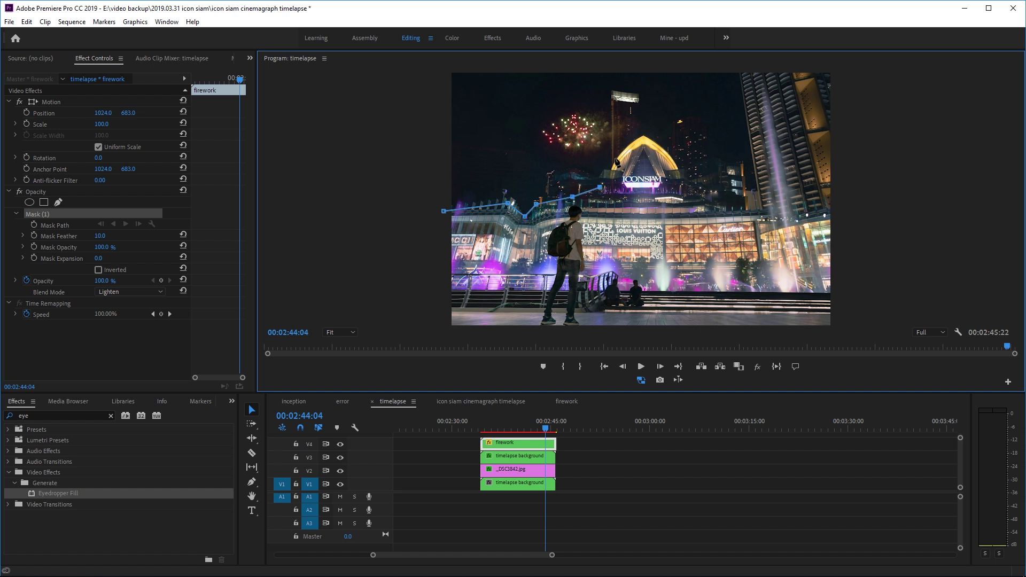
- Continue the mask outline over the ICONSIAM dome and along the rooftops to the base of the tall tower on the right
{"action": "left_click", "coordinate": [617, 159]}
{"action": "left_click", "coordinate": [667, 152]}
{"action": "left_click", "coordinate": [676, 171]}
{"action": "left_click", "coordinate": [721, 165]}
{"action": "left_click", "coordinate": [742, 165]}
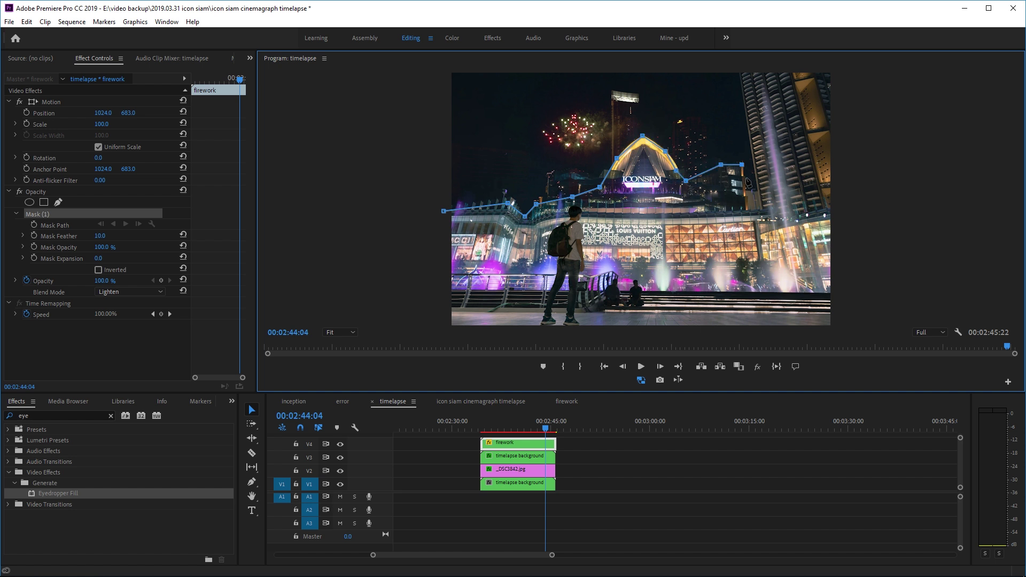
{"action": "left_click", "coordinate": [744, 188]}
{"action": "left_click", "coordinate": [785, 183]}
{"action": "left_click_drag", "start_coordinate": [786, 184], "coordinate": [763, 190]}
- Close the firework mask around the tall tower and outside the frame's right, bottom and left edges, and invert it
{"action": "left_click", "coordinate": [349, 328]}
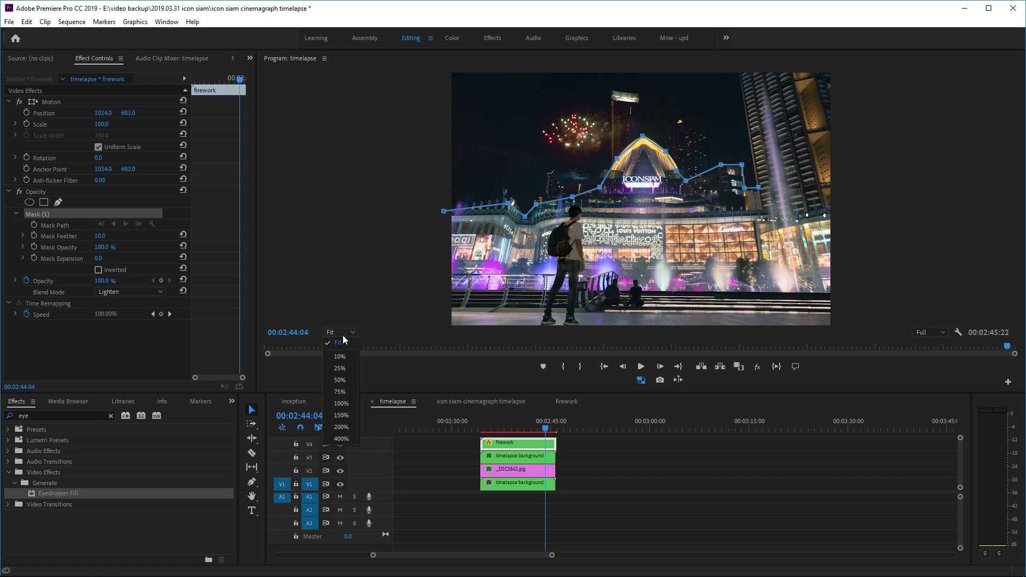
{"action": "left_click", "coordinate": [343, 370]}
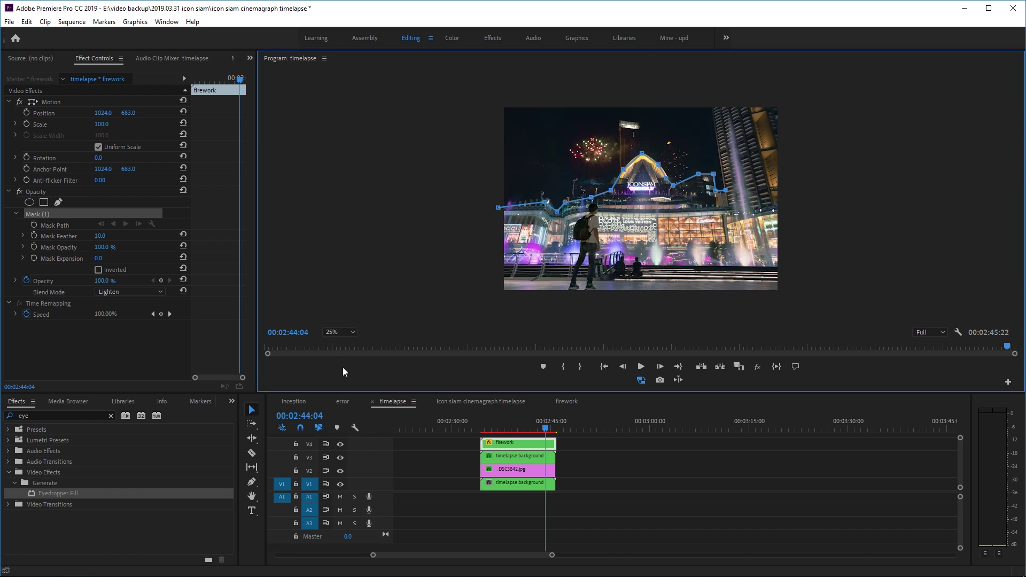
{"action": "left_click", "coordinate": [713, 100]}
{"action": "left_click", "coordinate": [795, 86]}
{"action": "left_click", "coordinate": [805, 320]}
{"action": "left_click", "coordinate": [496, 320]}
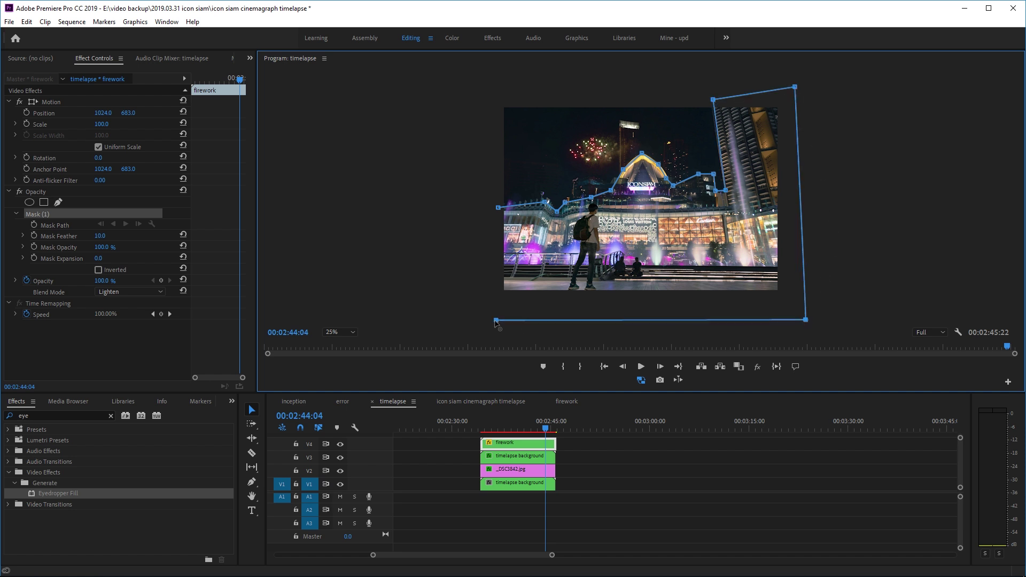
{"action": "left_click", "coordinate": [498, 208]}
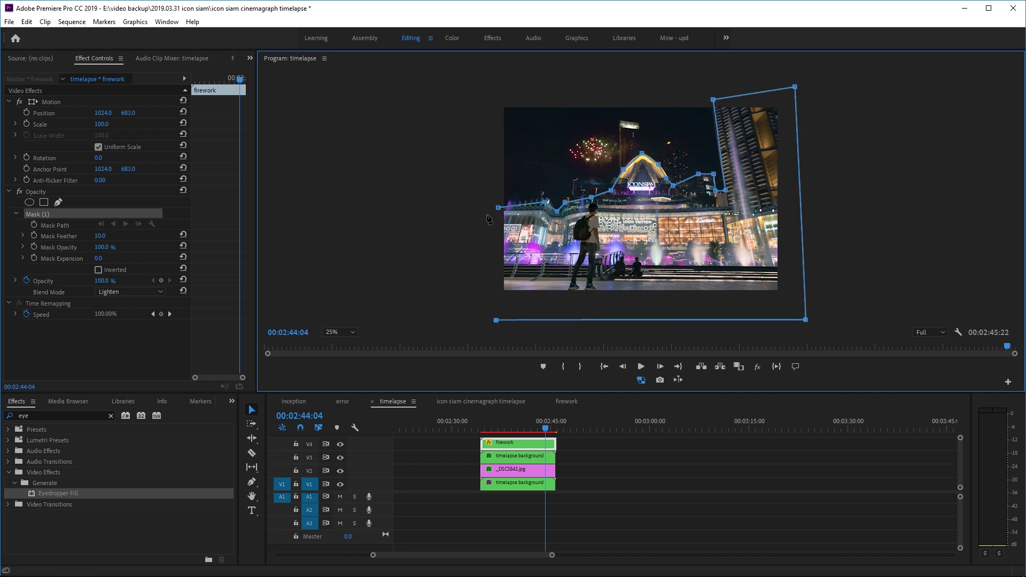
{"action": "left_click", "coordinate": [487, 215]}
{"action": "left_click", "coordinate": [498, 208]}
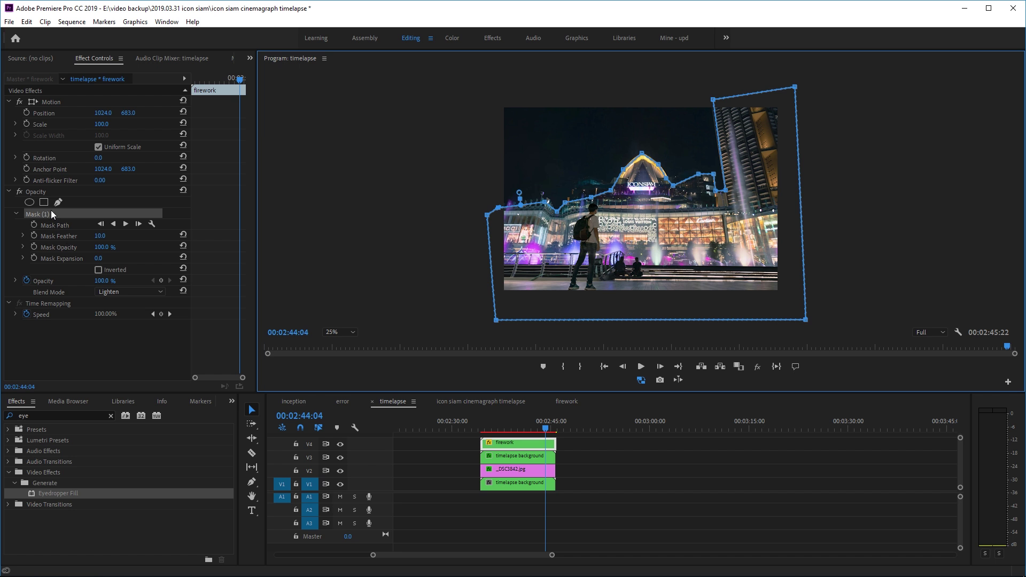
{"action": "left_click", "coordinate": [98, 270]}
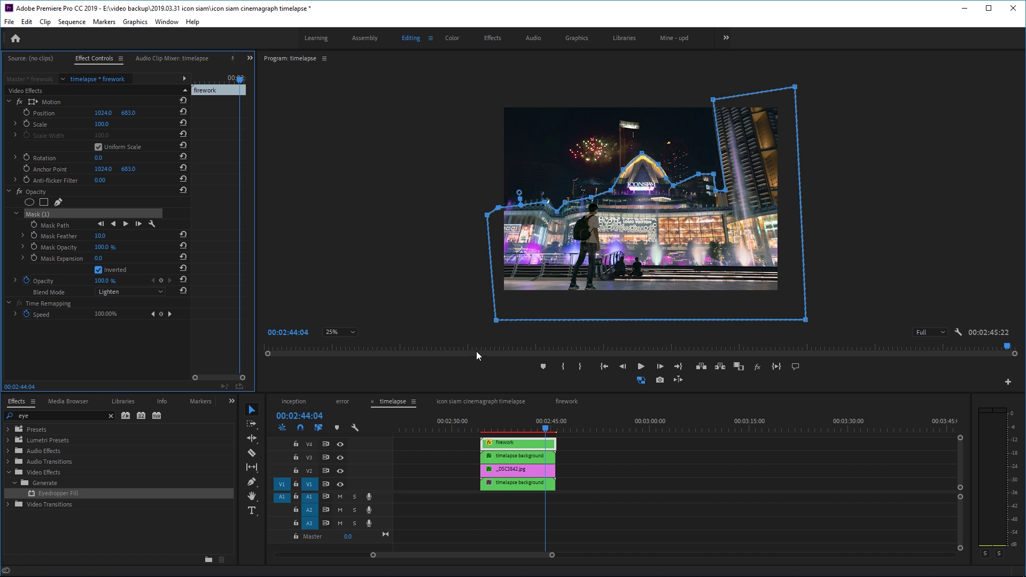
- Play the composite from about 00:02:38:00 with the mask outline hidden to check the masked fireworks
{"action": "left_click", "coordinate": [434, 304]}
{"action": "left_click", "coordinate": [506, 431]}
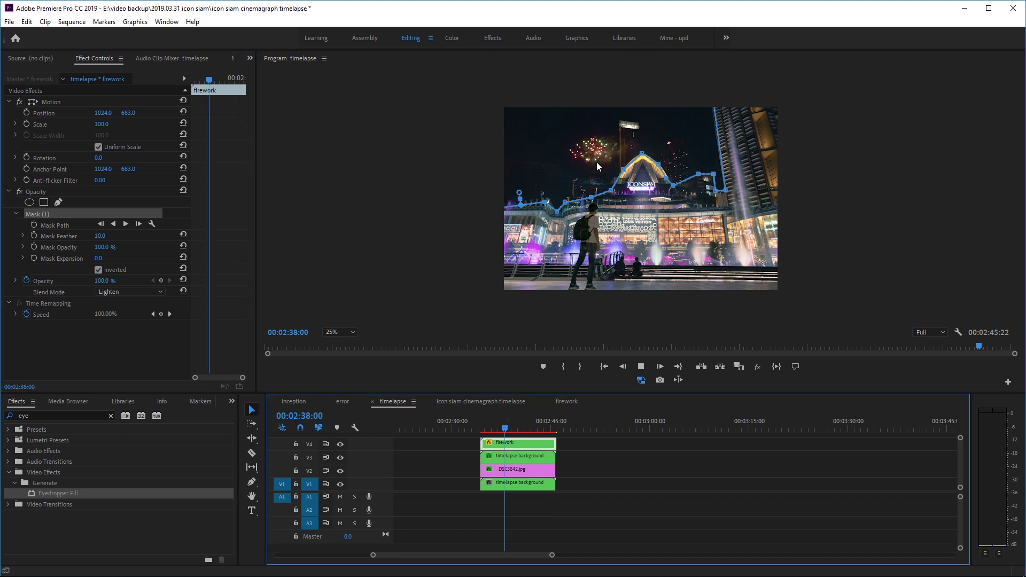
{"action": "key", "text": "space"}
{"action": "left_click", "coordinate": [59, 193]}
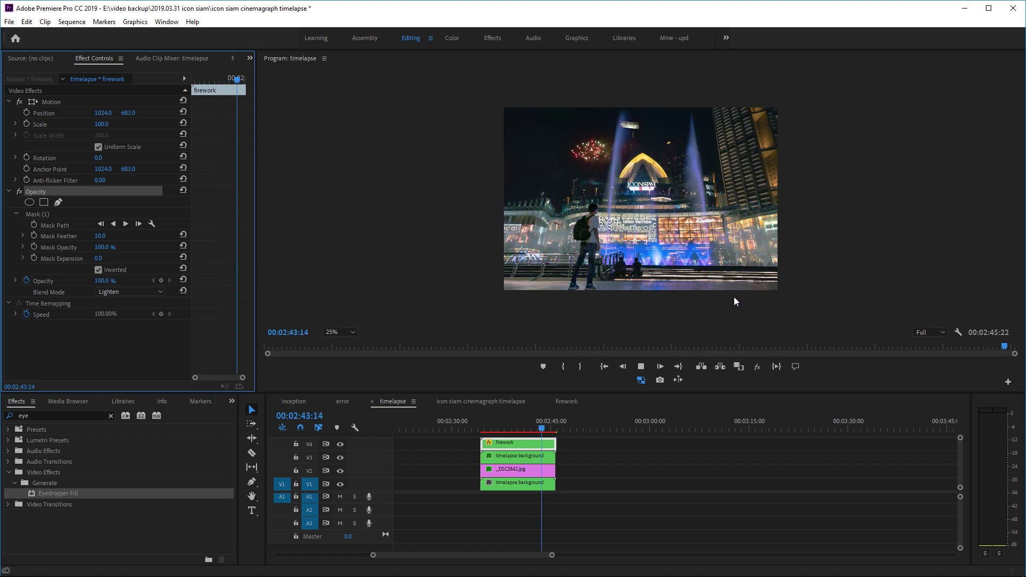
{"action": "left_click", "coordinate": [576, 341]}
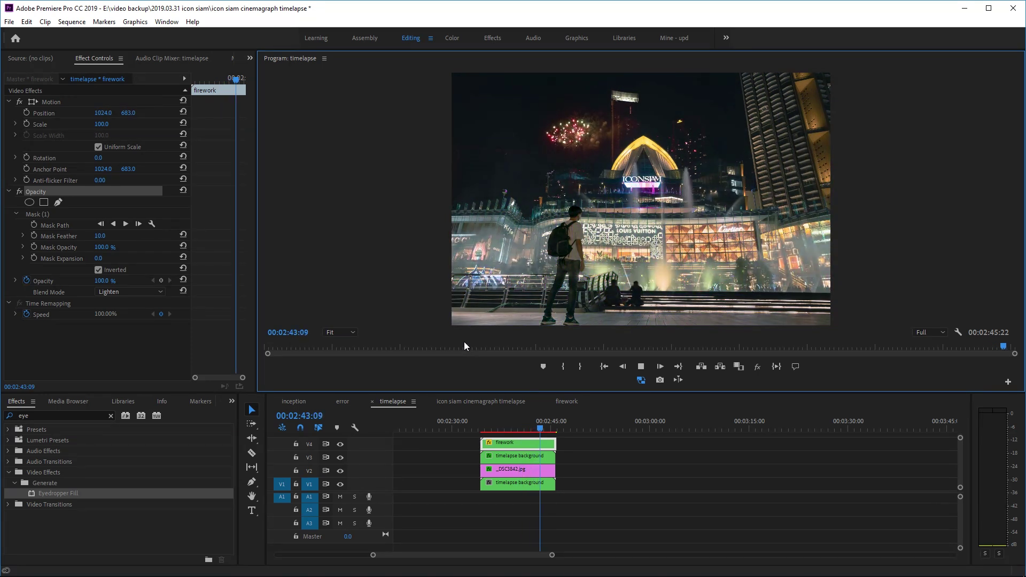
- Replay the composite from 00:02:35:23 and from mid-clip to review the fireworks behind the ICONSIAM building
{"action": "left_click_drag", "start_coordinate": [511, 426], "coordinate": [492, 426]}
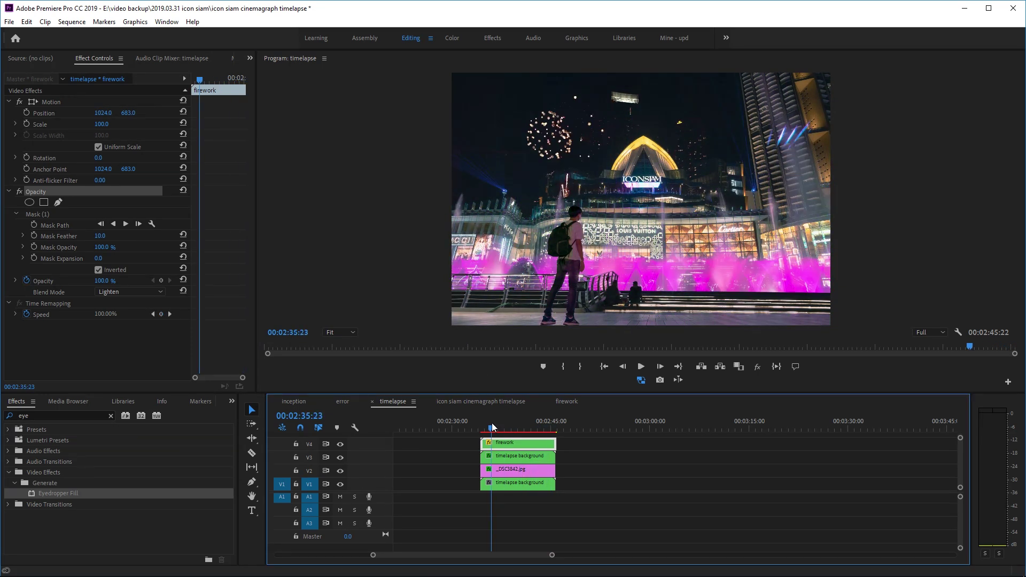
{"action": "left_click", "coordinate": [641, 367]}
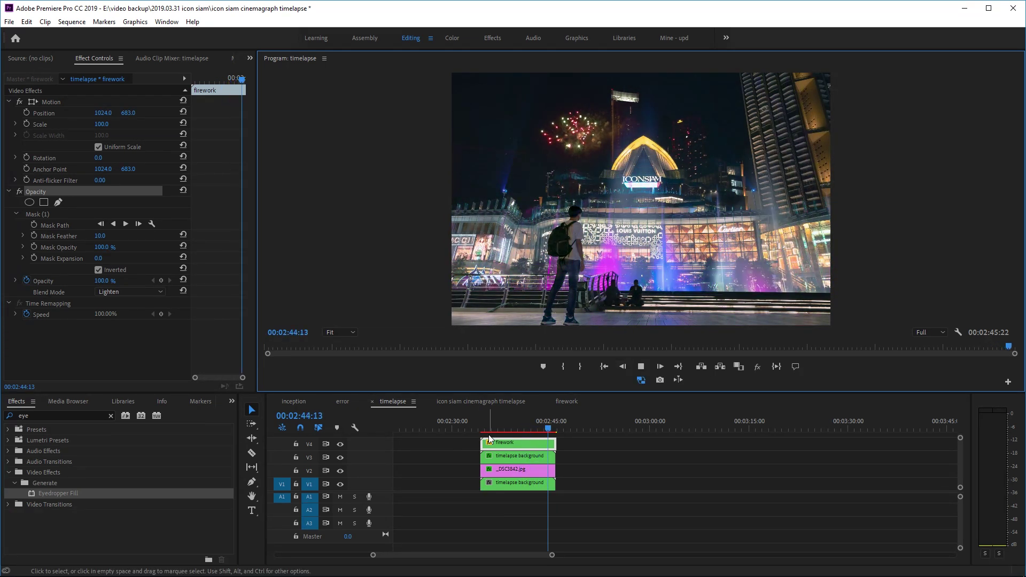
{"action": "left_click", "coordinate": [489, 429]}
{"action": "left_click", "coordinate": [641, 367]}
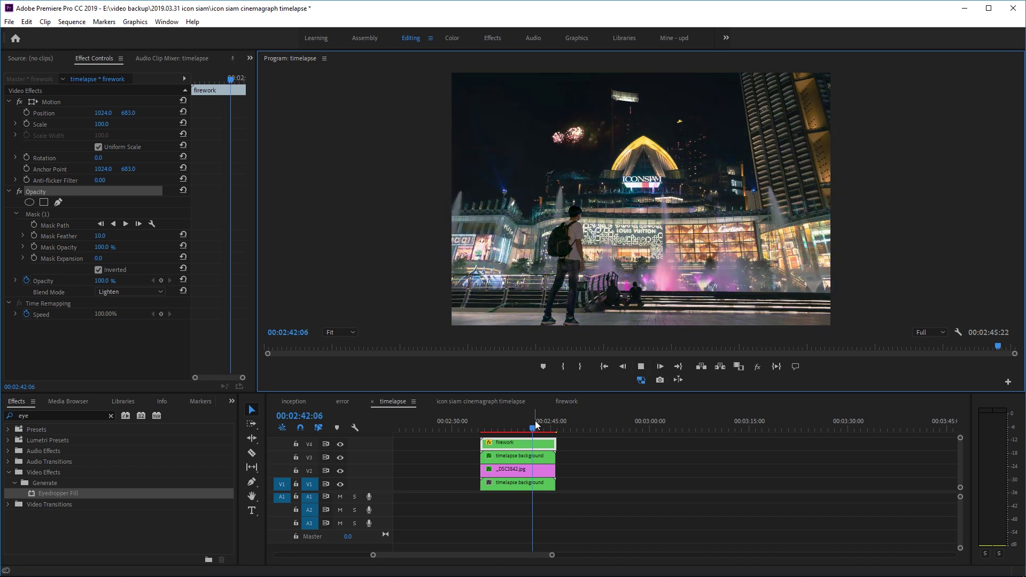
{"action": "left_click", "coordinate": [505, 427]}
{"action": "left_click", "coordinate": [641, 367]}
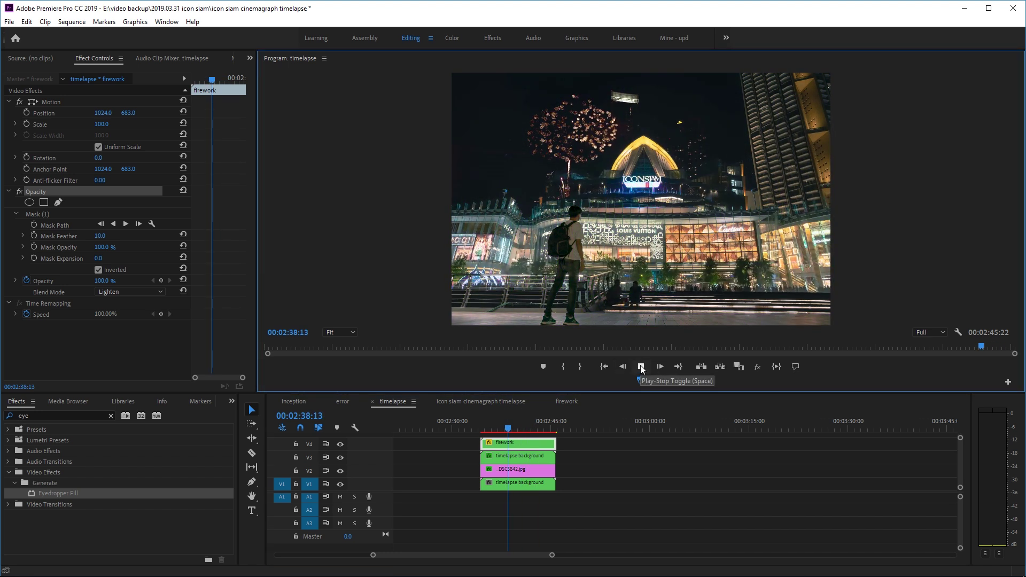